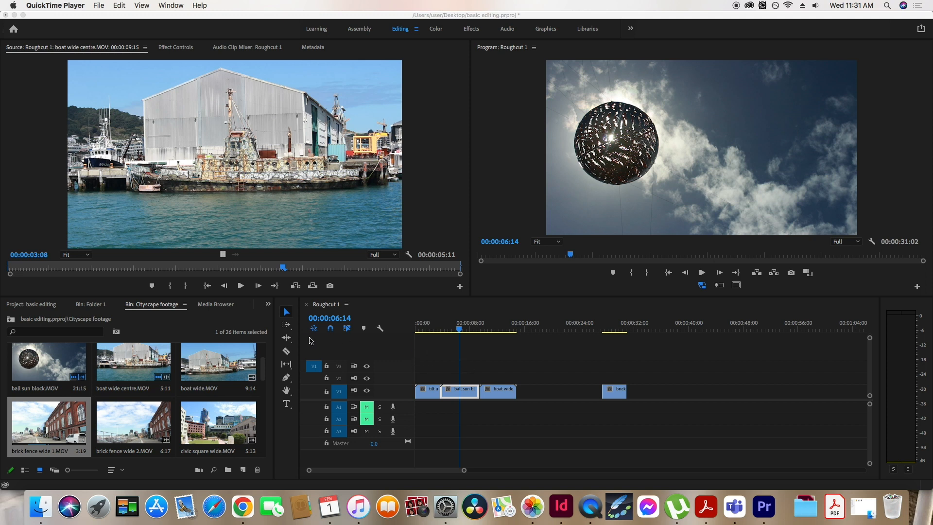
Step: Play the Roughcut 1 sequence from about 00:00:03:00 and park the playhead on the ball sun block clip at 00:00:06:14
{"action": "left_click", "coordinate": [454, 330]}
{"action": "left_click", "coordinate": [433, 330]}
{"action": "key", "text": "space"}
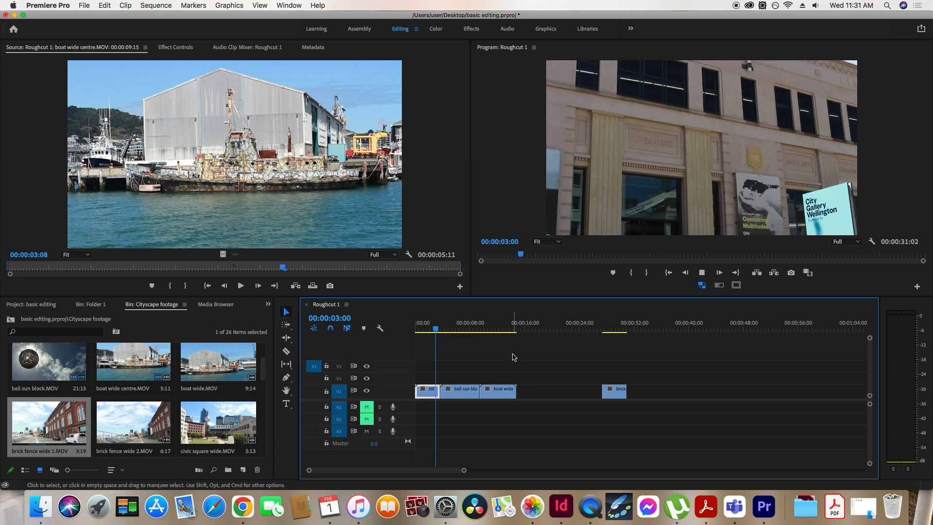
{"action": "key", "text": "space"}
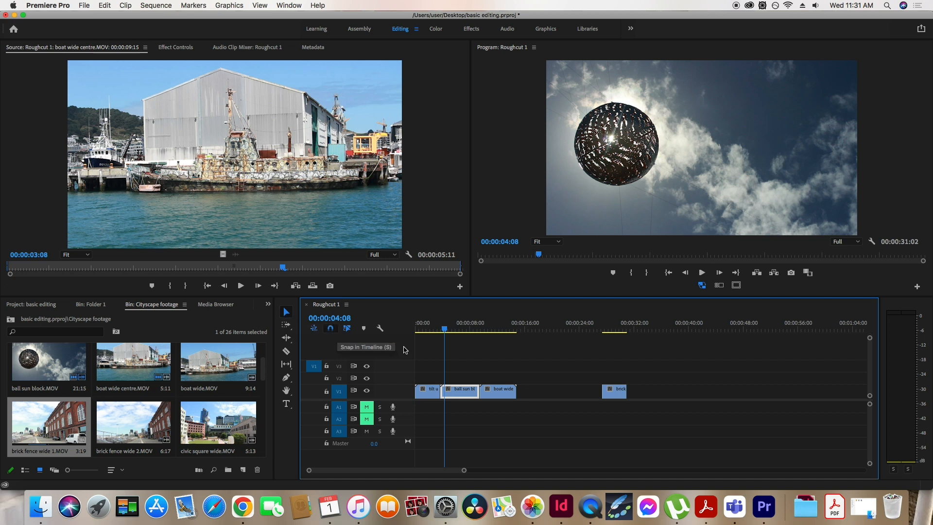
{"action": "left_click", "coordinate": [461, 332]}
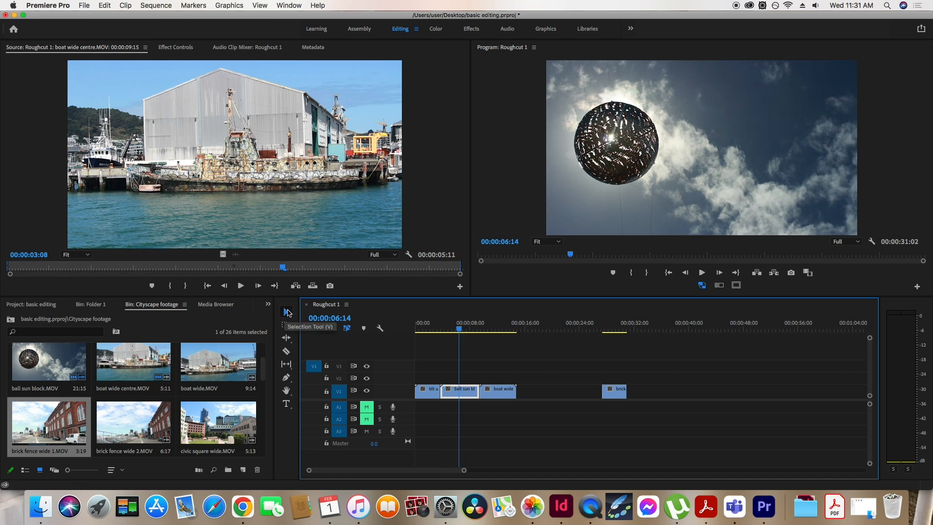
Step: Reorder V1 with the Selection Tool so the boat wide, ball sun block and brick fence clips follow the tilt up clip without gaps
{"action": "left_click", "coordinate": [286, 312]}
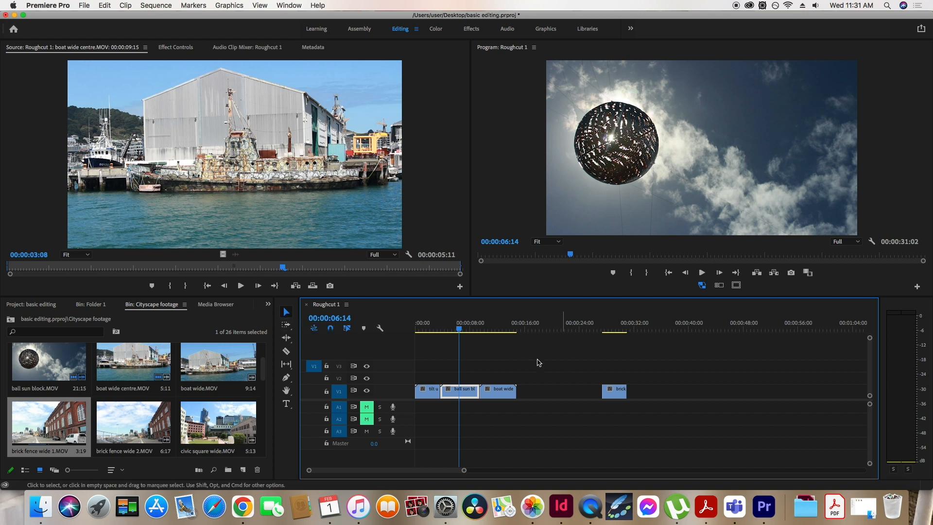
{"action": "left_click_drag", "start_coordinate": [462, 390], "coordinate": [609, 365]}
{"action": "left_click", "coordinate": [503, 391]}
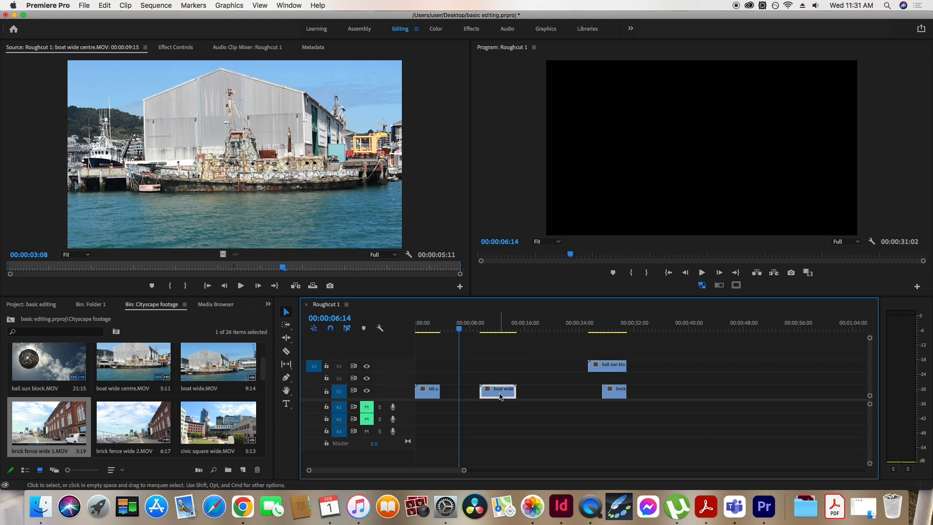
{"action": "left_click_drag", "start_coordinate": [505, 392], "coordinate": [469, 395]}
{"action": "left_click_drag", "start_coordinate": [604, 369], "coordinate": [495, 395]}
{"action": "left_click_drag", "start_coordinate": [613, 390], "coordinate": [529, 392]}
Step: Activate the Track Select Forward Tool from the track select tool group
{"action": "left_click", "coordinate": [287, 326]}
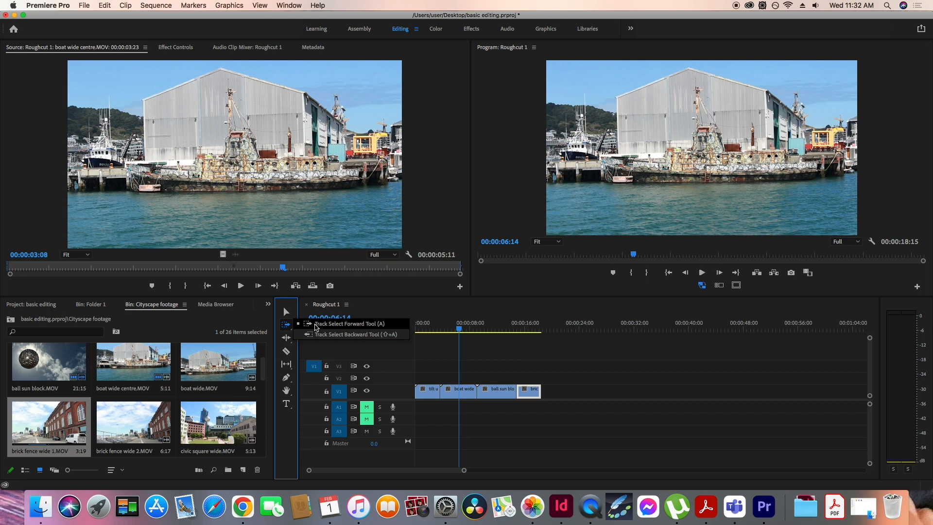
{"action": "left_click", "coordinate": [315, 325]}
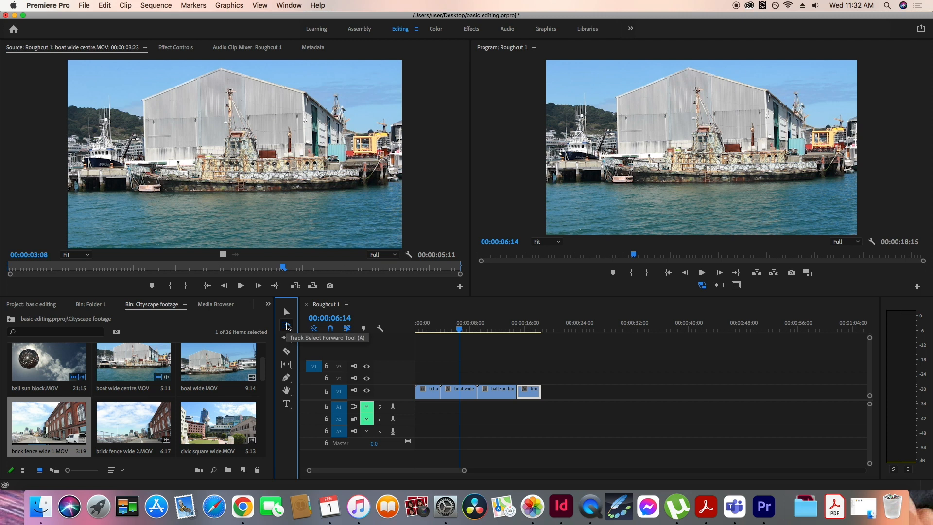
{"action": "left_click", "coordinate": [290, 326]}
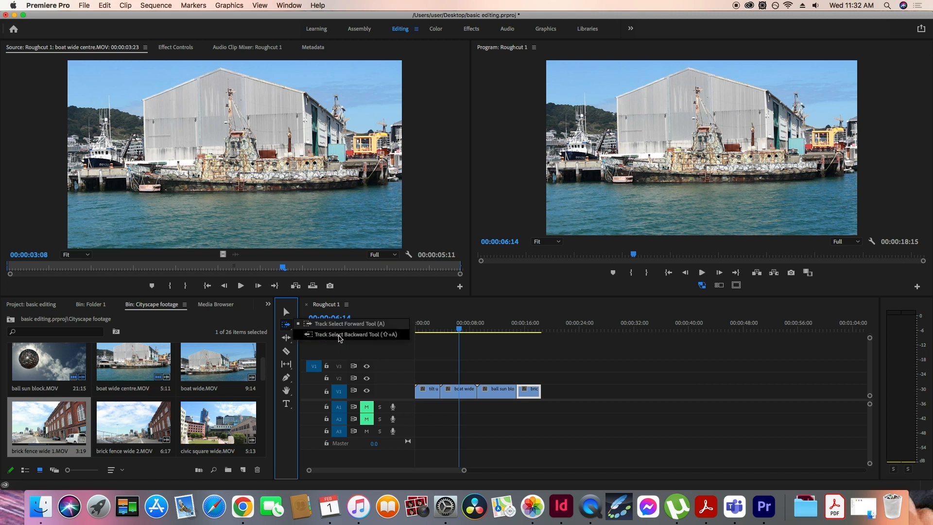
{"action": "left_click", "coordinate": [340, 324]}
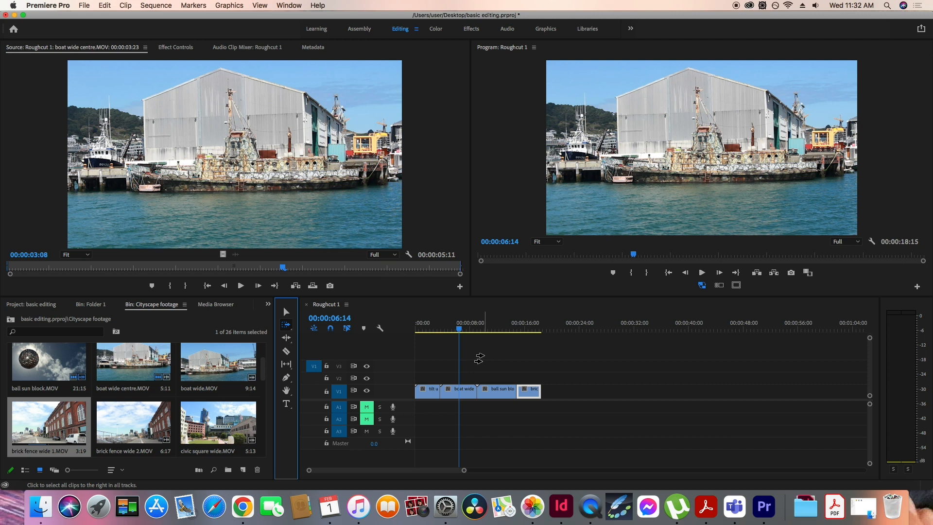
Step: Return to the Selection Tool and select all the clips in the sequence
{"action": "left_click", "coordinate": [285, 311]}
{"action": "left_click", "coordinate": [456, 357]}
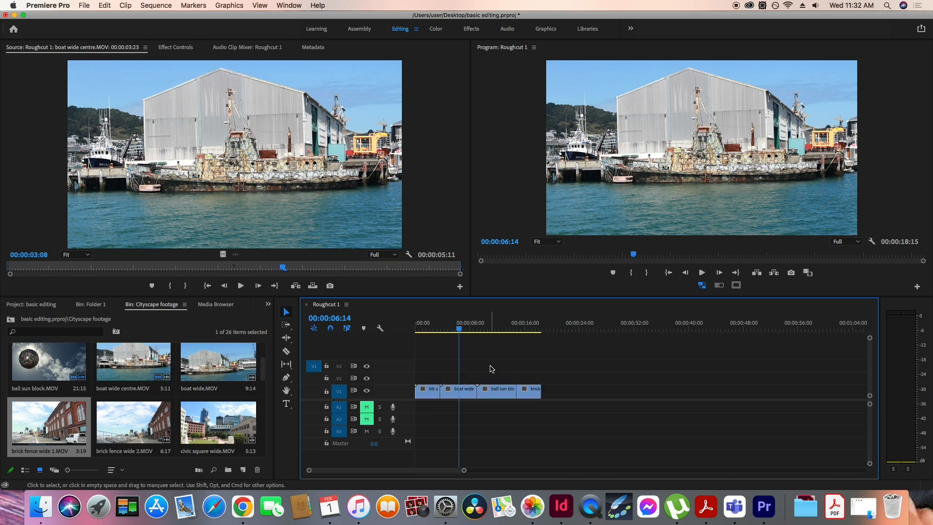
{"action": "key", "text": "super+a"}
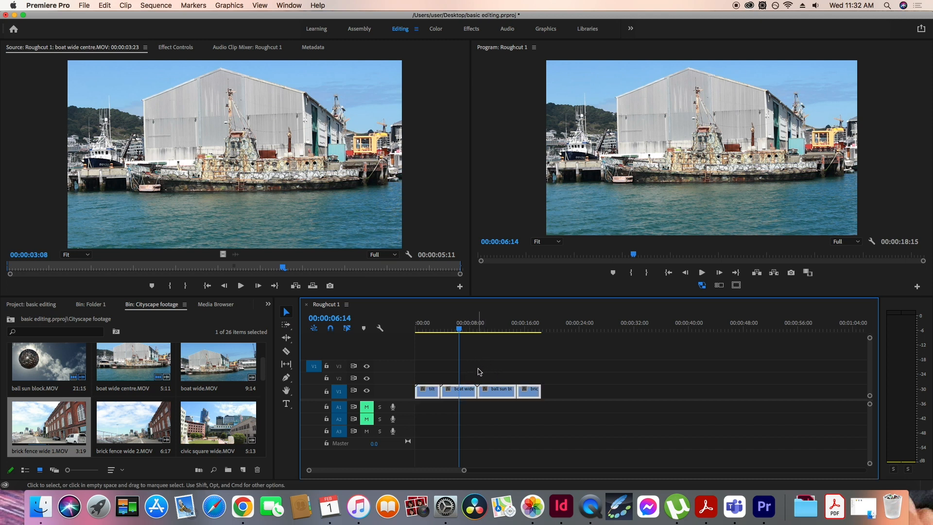
{"action": "left_click_drag", "start_coordinate": [467, 394], "coordinate": [449, 394]}
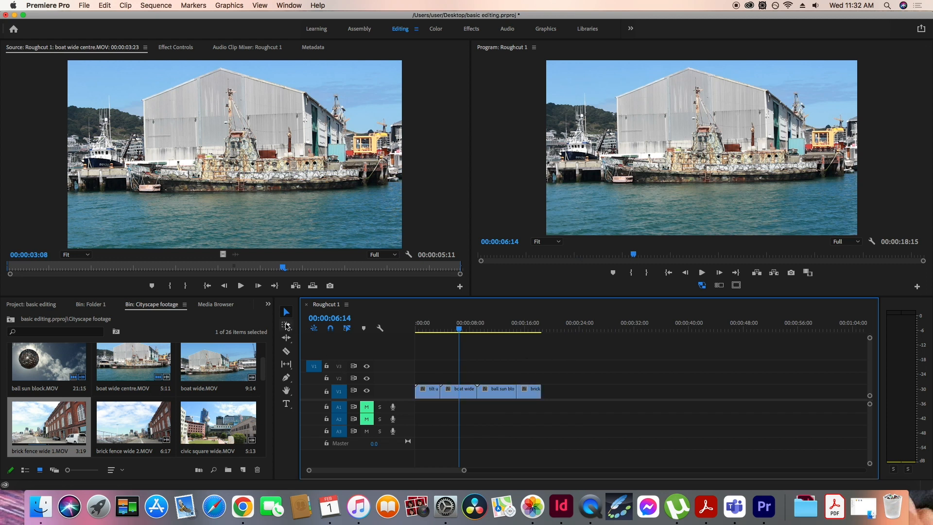
Step: Use the Track Select Forward Tool to move the ball sun block and brick fence clips to start at about 00:00:24:00
{"action": "left_click", "coordinate": [287, 326]}
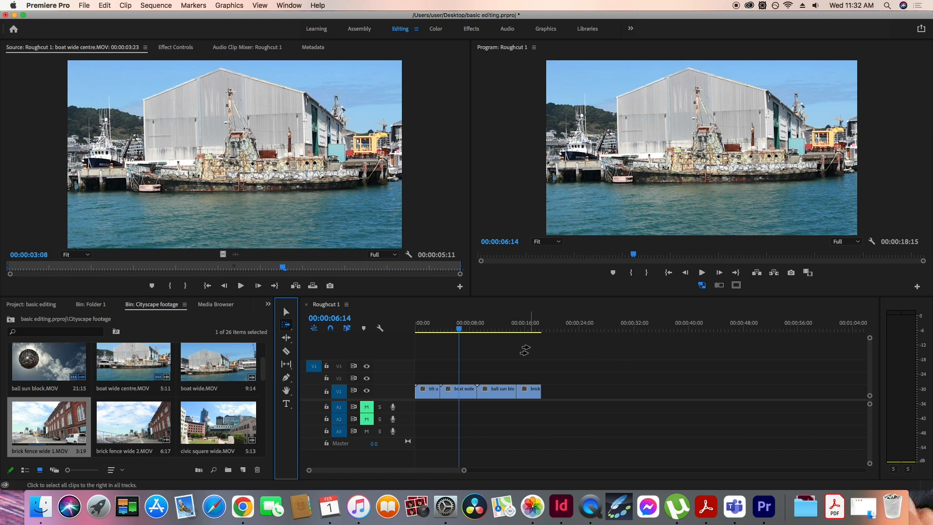
{"action": "left_click", "coordinate": [491, 390]}
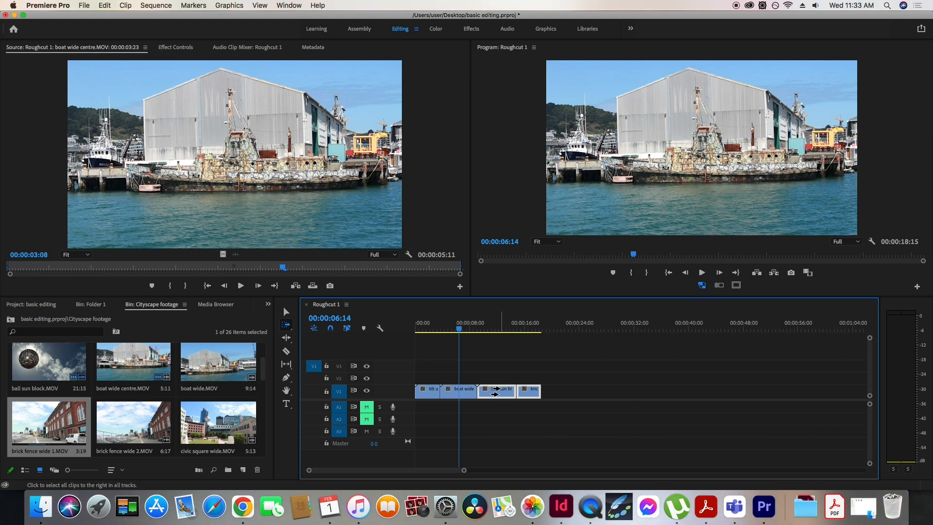
{"action": "left_click_drag", "start_coordinate": [495, 390], "coordinate": [601, 390]}
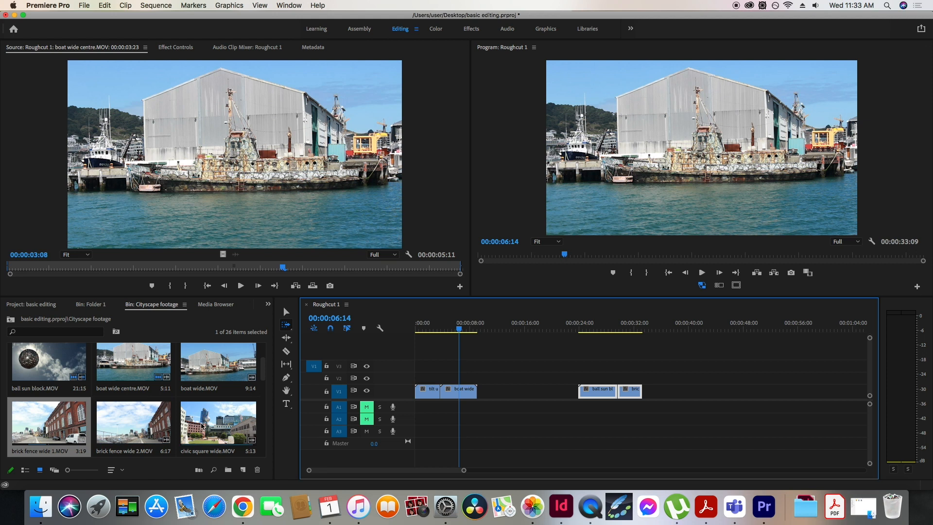
Step: Open civic square wide.MOV in the Source monitor and place its video on V1 directly after the boat wide clip
{"action": "left_click", "coordinate": [183, 426]}
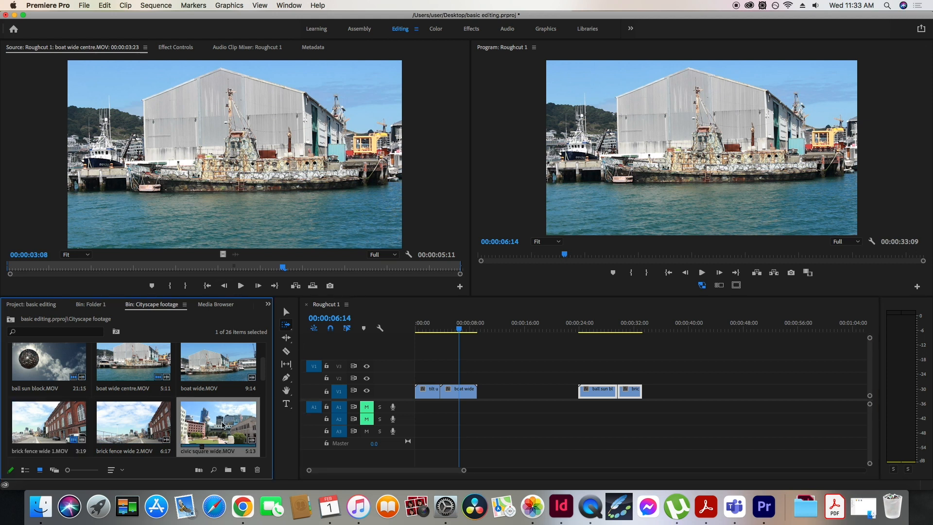
{"action": "double_click", "coordinate": [224, 426]}
{"action": "left_click_drag", "start_coordinate": [283, 260], "coordinate": [496, 388]}
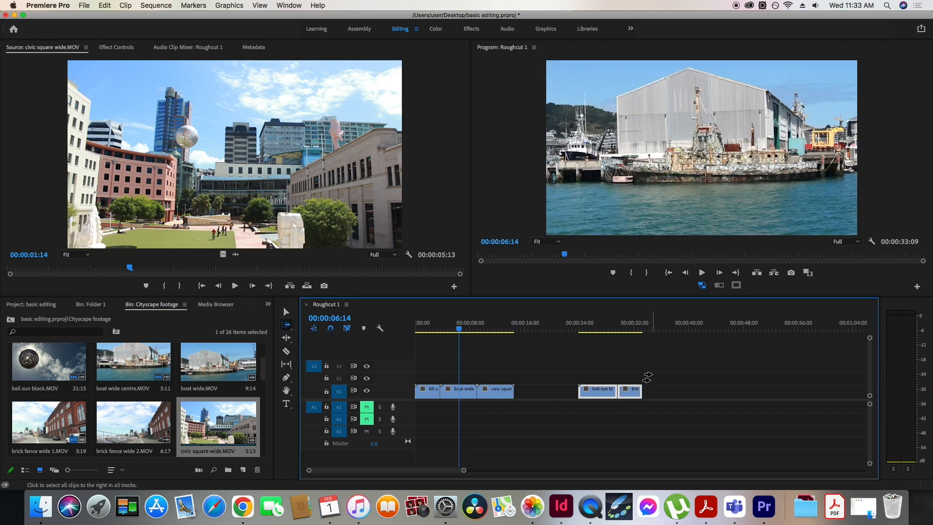
Step: Move the ball sun block and brick fence clips back against the civic square clip and set the playhead to 00:00:11:24
{"action": "left_click", "coordinate": [287, 312]}
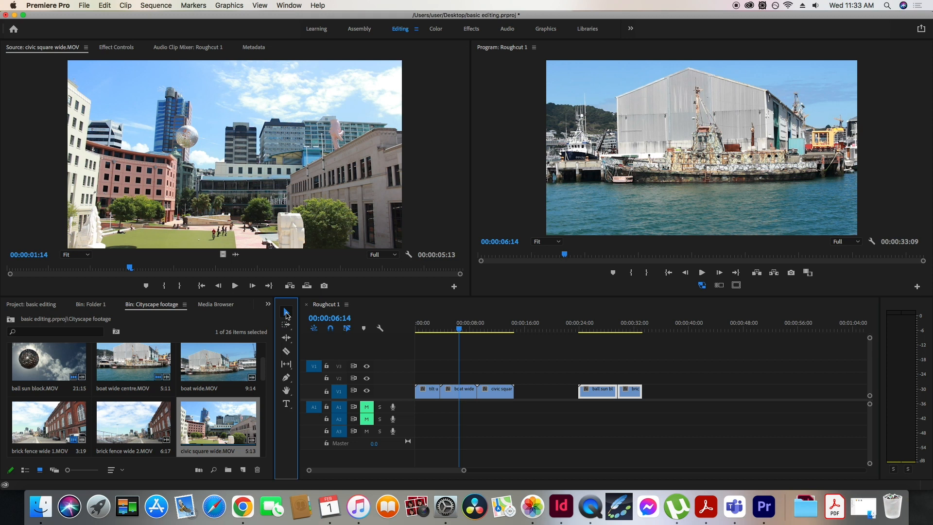
{"action": "left_click_drag", "start_coordinate": [600, 393], "coordinate": [539, 399]}
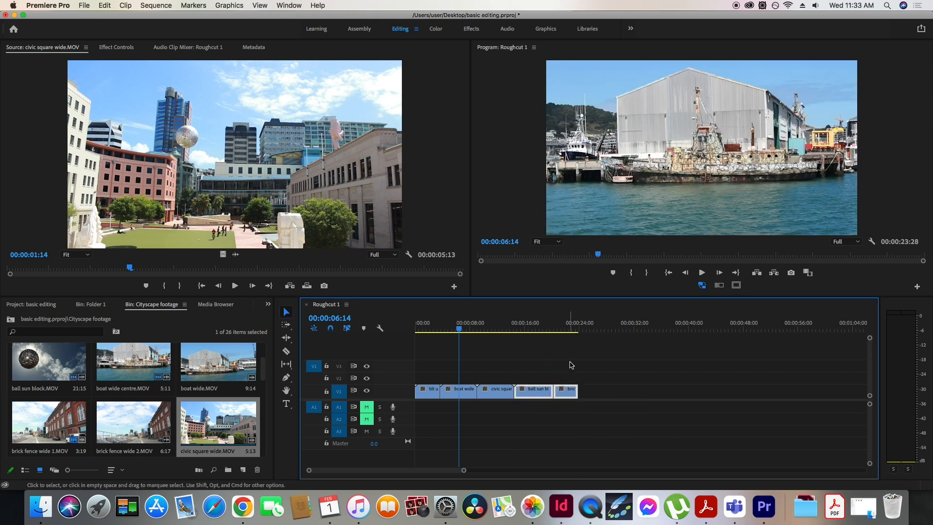
{"action": "left_click_drag", "start_coordinate": [445, 328], "coordinate": [495, 346]}
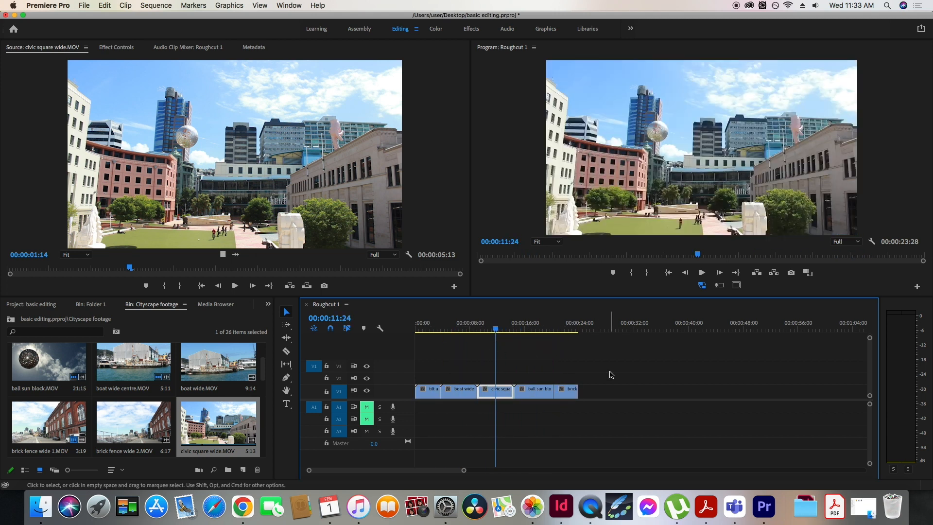
Step: Select clips with the Track Select Backward Tool from the boat wide, ball sun block and last brick fence clips, and clear the selection
{"action": "left_click", "coordinate": [285, 324]}
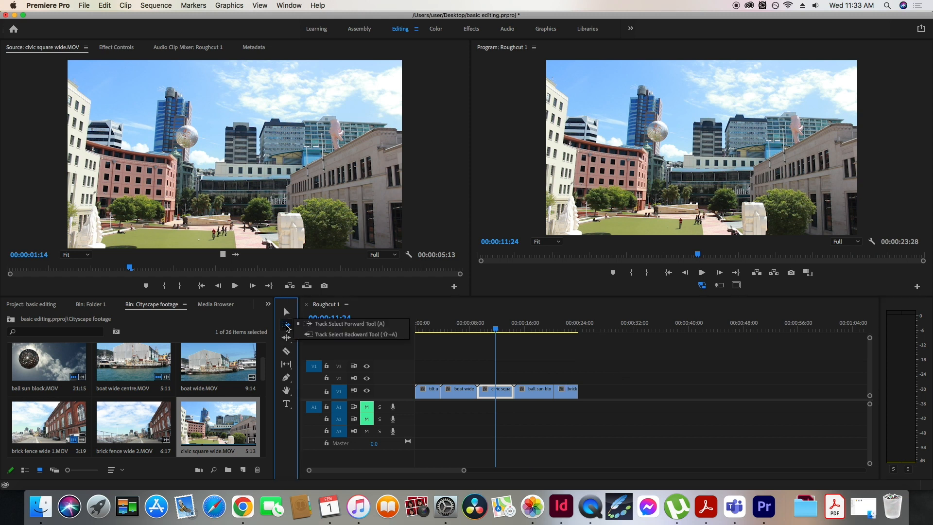
{"action": "left_click", "coordinate": [333, 335]}
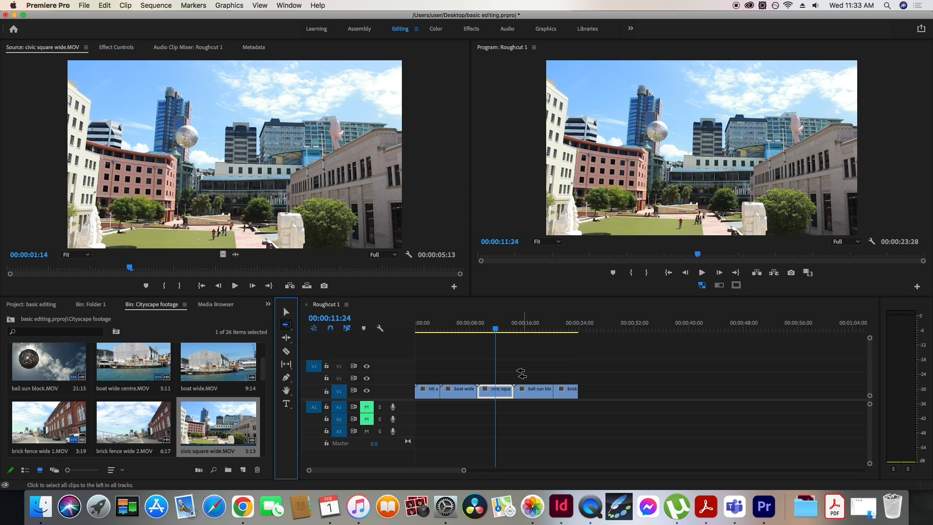
{"action": "left_click", "coordinate": [459, 392]}
{"action": "left_click", "coordinate": [531, 389]}
{"action": "left_click", "coordinate": [568, 391]}
{"action": "left_click", "coordinate": [286, 311]}
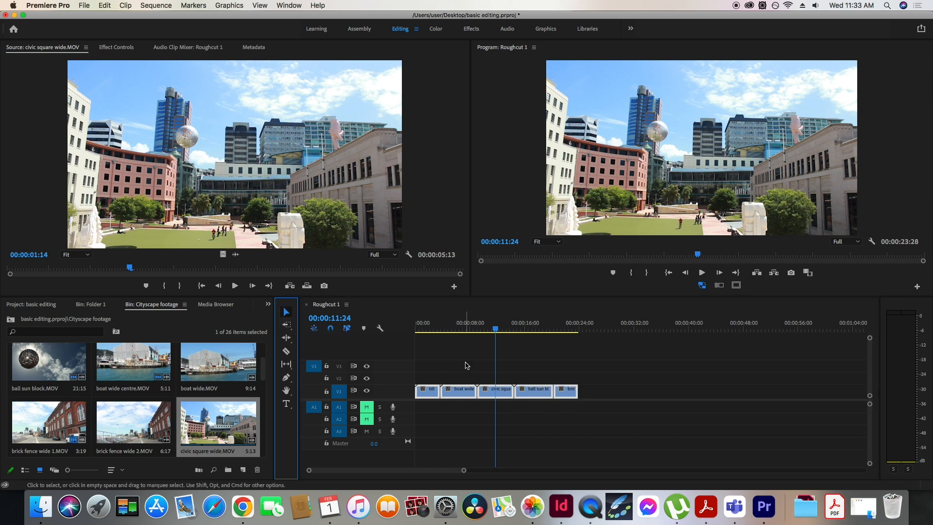
{"action": "left_click", "coordinate": [524, 352]}
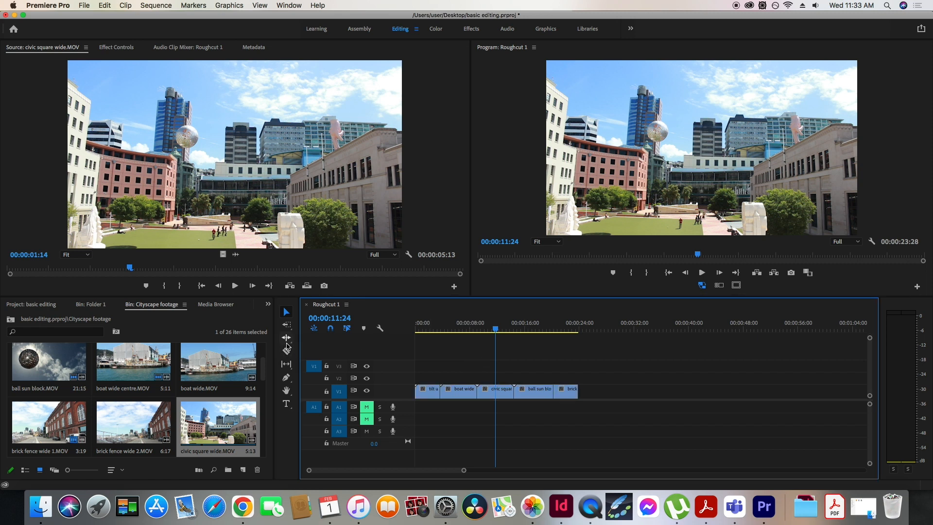
{"action": "left_click", "coordinate": [286, 338]}
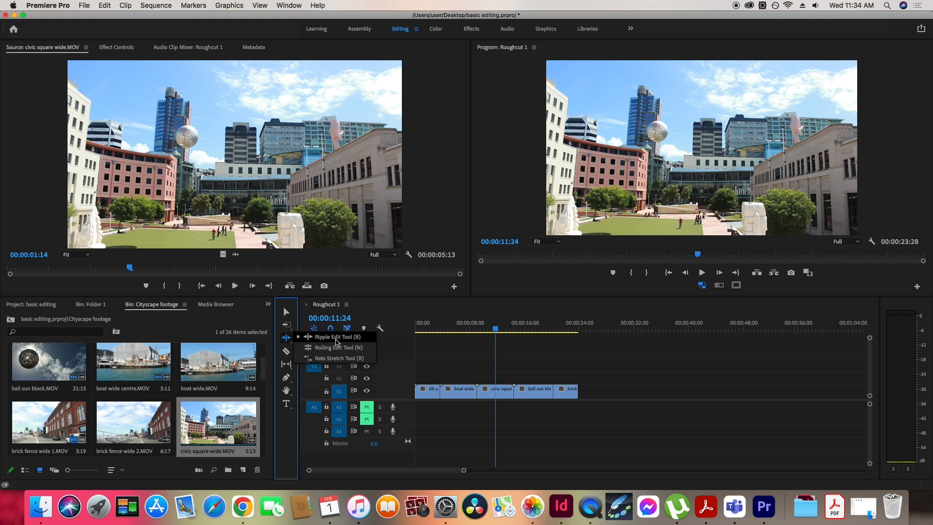
{"action": "left_click", "coordinate": [337, 342]}
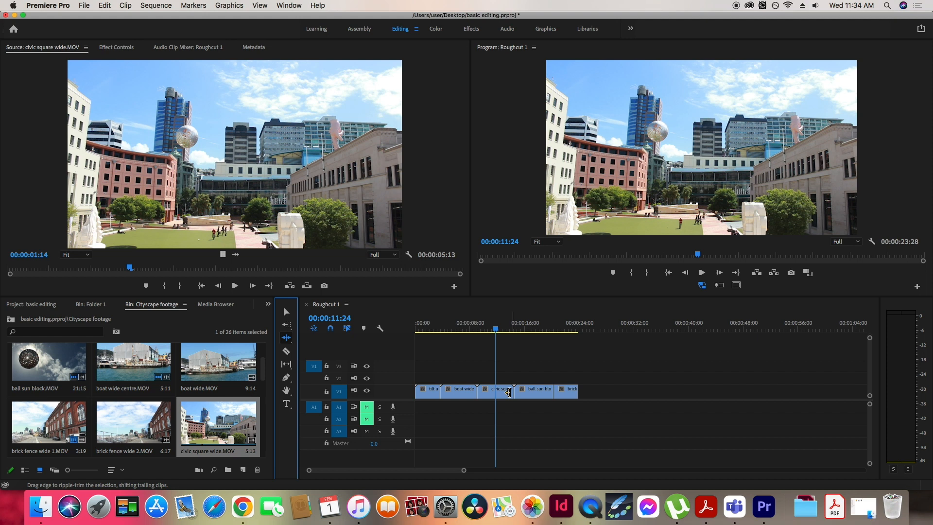
{"action": "left_click", "coordinate": [285, 312]}
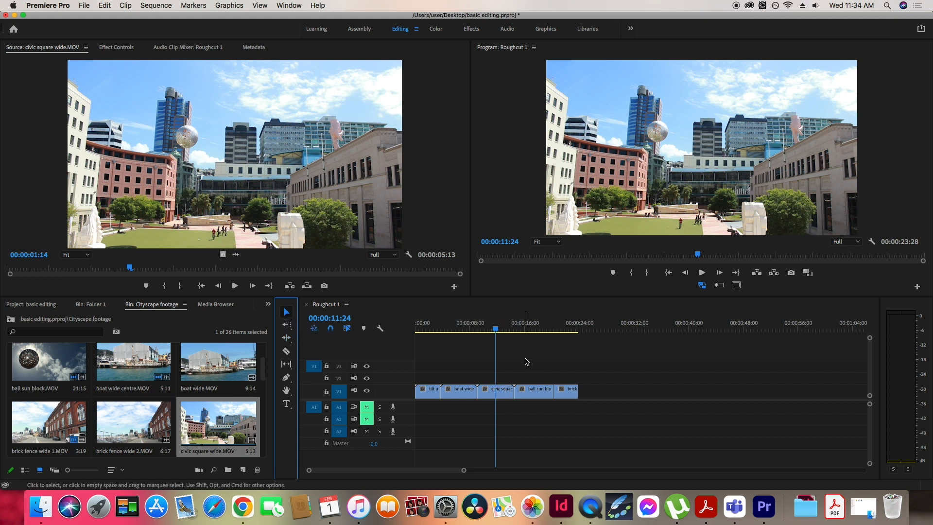
Step: Trim the end of the civic square clip to the playhead at 00:00:11:24 and move the two following clips up to close the gap
{"action": "key", "text": "="}
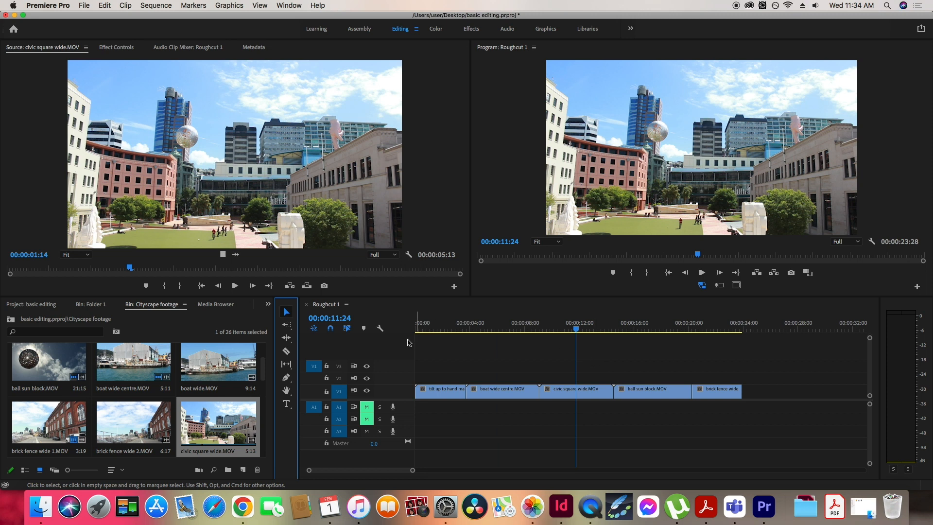
{"action": "left_click_drag", "start_coordinate": [607, 390], "coordinate": [576, 391]}
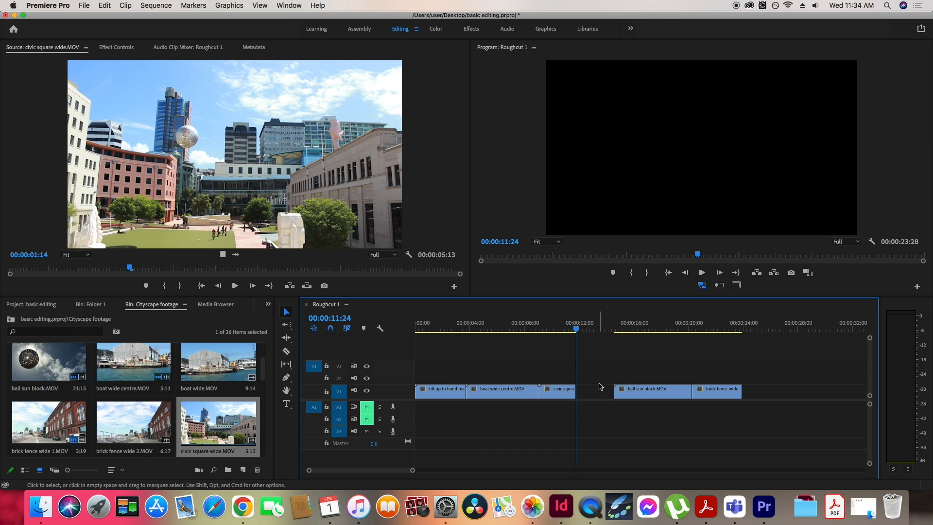
{"action": "left_click_drag", "start_coordinate": [627, 368], "coordinate": [729, 419]}
{"action": "left_click_drag", "start_coordinate": [659, 394], "coordinate": [623, 396]}
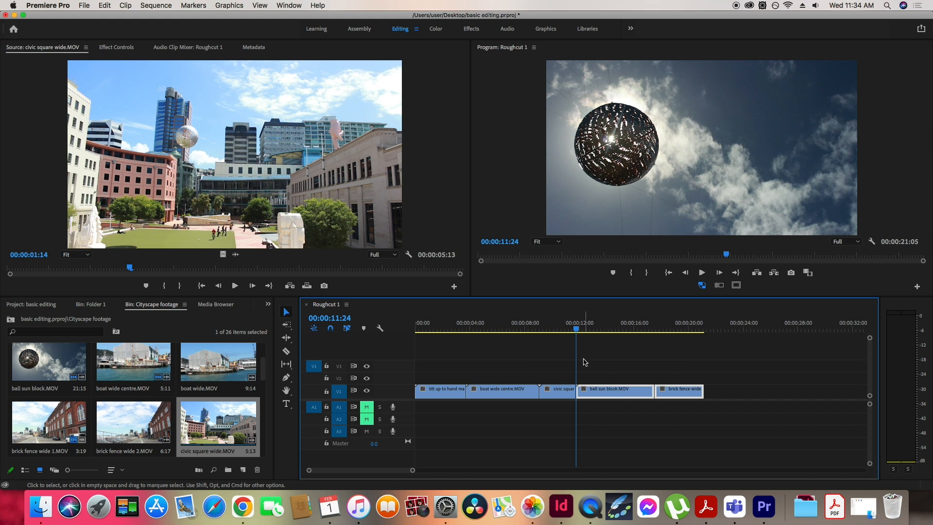
Step: Play the trimmed civic square clip, try moving the ball sun block clip further along the timeline, and undo that change
{"action": "left_click", "coordinate": [546, 329]}
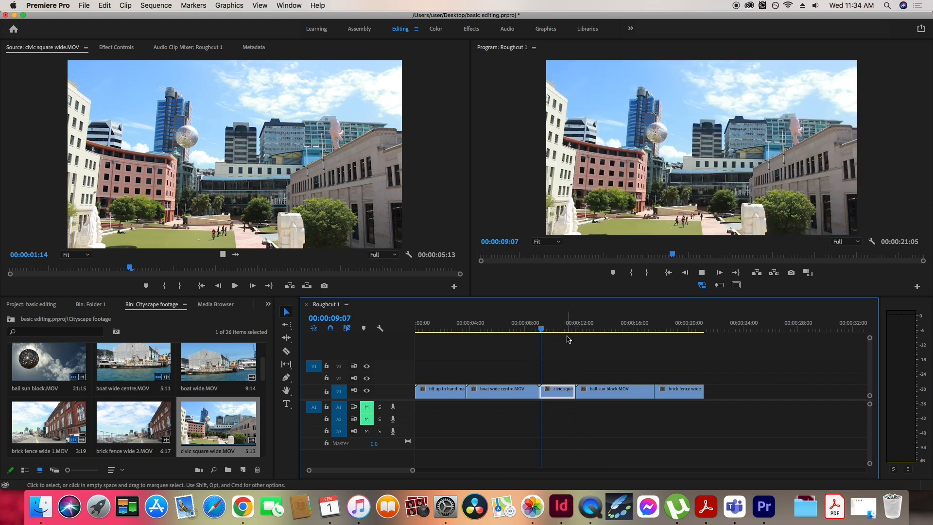
{"action": "left_click_drag", "start_coordinate": [598, 394], "coordinate": [727, 396]}
{"action": "key", "text": "super+z"}
Step: Undo the closing of the gap and the civic square clip's trim, and play the sequence from 00:00:09:19
{"action": "left_click_drag", "start_coordinate": [631, 366], "coordinate": [692, 413]}
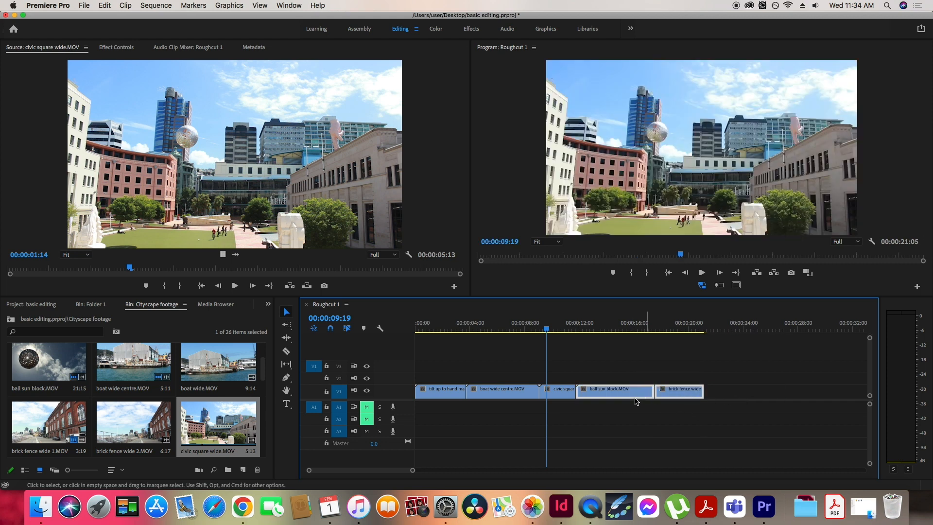
{"action": "left_click_drag", "start_coordinate": [628, 397], "coordinate": [666, 398]}
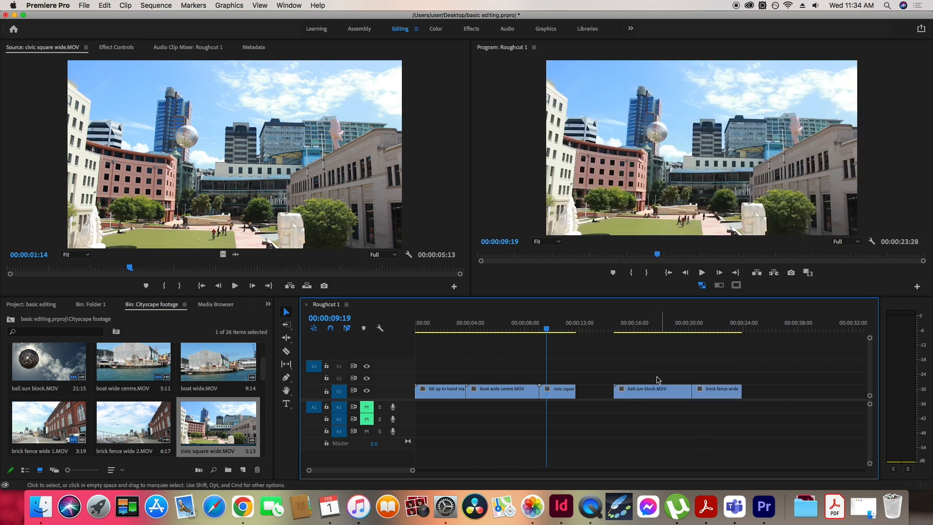
{"action": "key", "text": "super+z"}
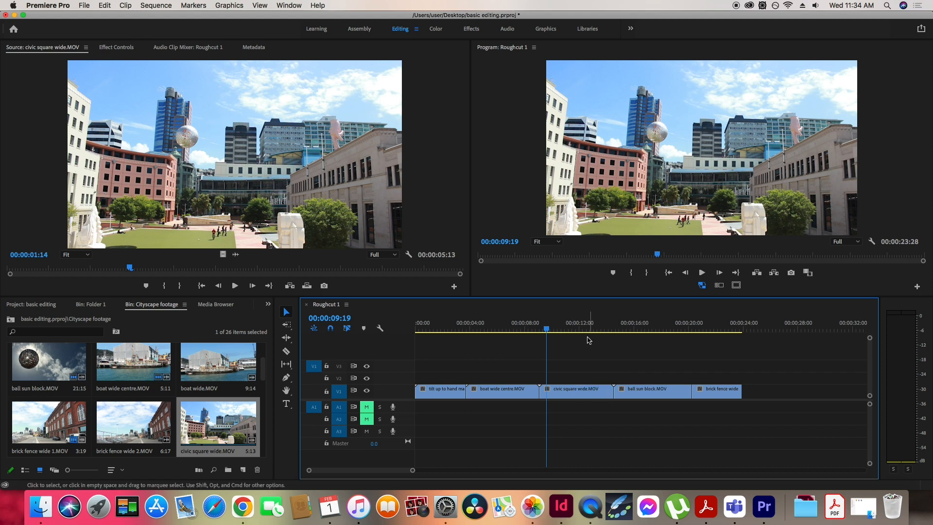
{"action": "key", "text": "space"}
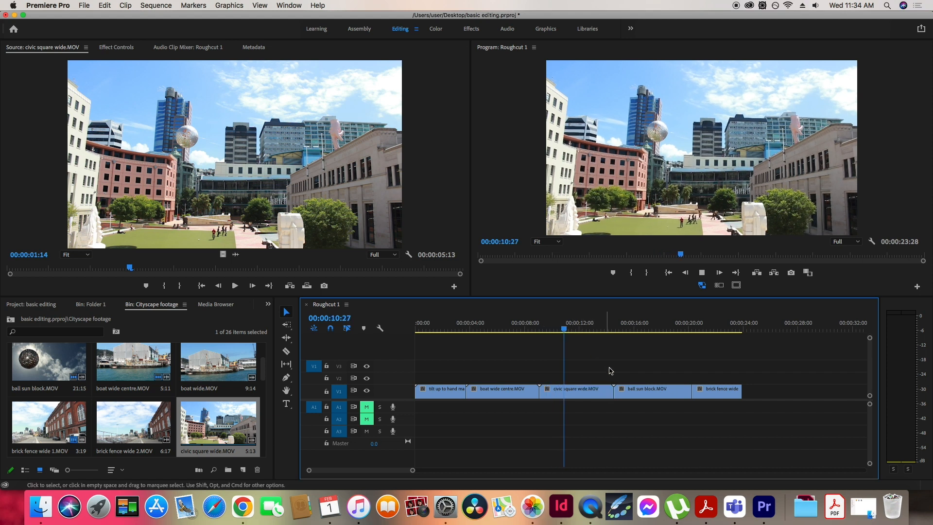
Step: Try trimming the end of the civic square clip to about 00:00:11:18 and moving the two following clips against it, and undo both changes
{"action": "left_click_drag", "start_coordinate": [613, 391], "coordinate": [574, 391]}
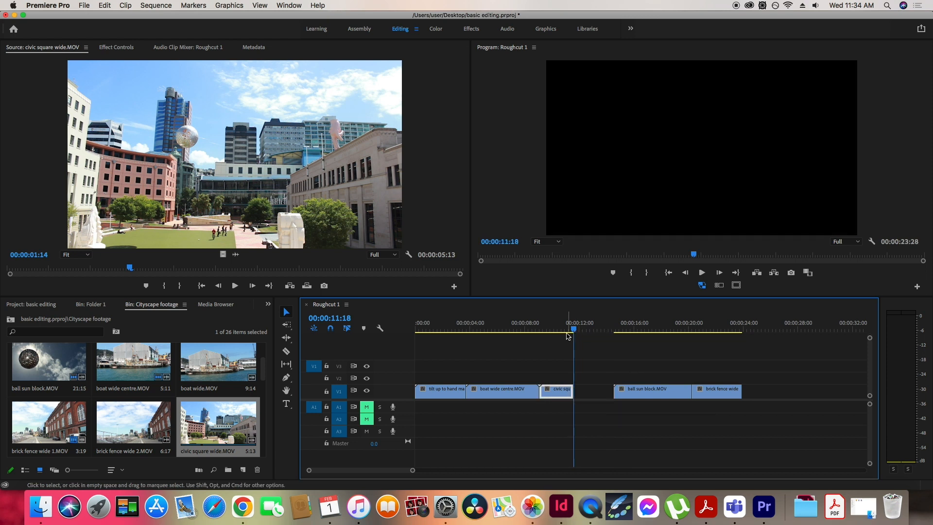
{"action": "key", "text": "space"}
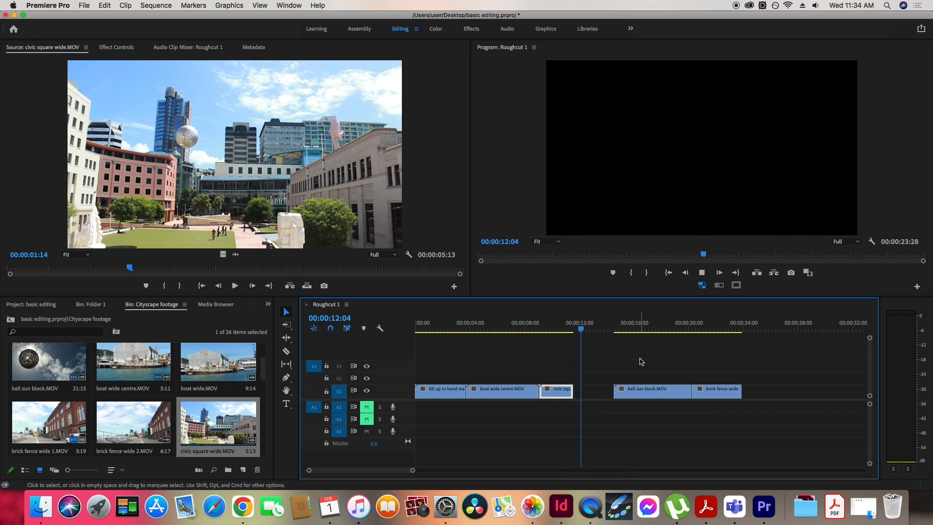
{"action": "key", "text": "space"}
{"action": "left_click_drag", "start_coordinate": [634, 350], "coordinate": [627, 396]}
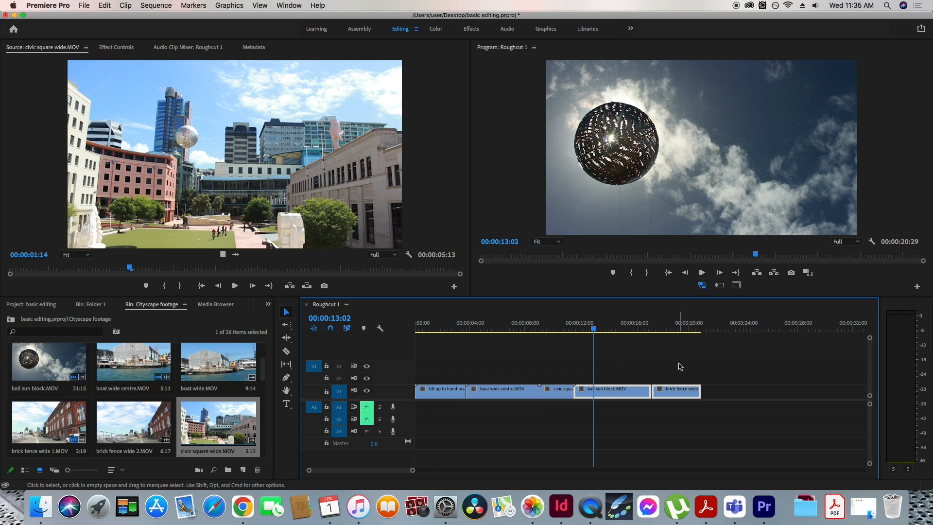
{"action": "key", "text": "super+z"}
{"action": "key", "text": "super+z"}
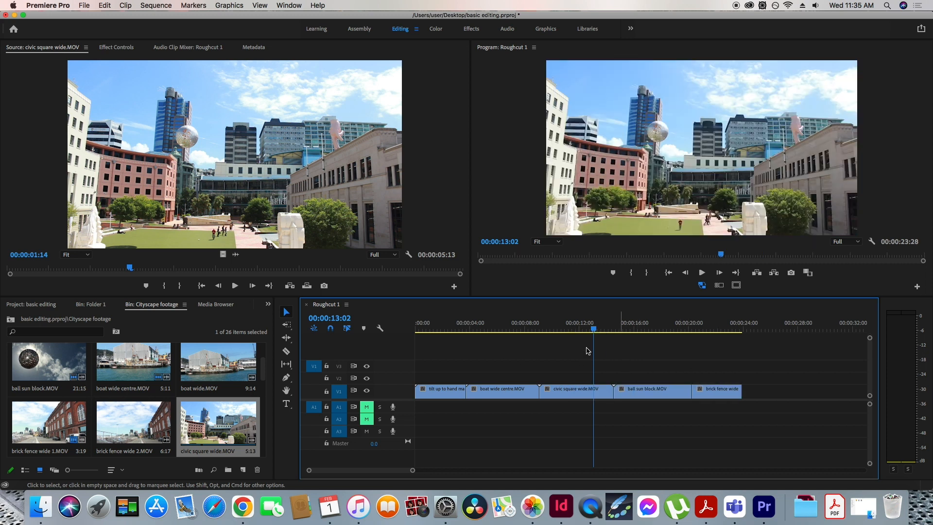
Step: Trim the end of the civic square clip with the Ripple Edit Tool to a duration of 00:00:02:26, and clear the edit point selection
{"action": "left_click", "coordinate": [287, 337]}
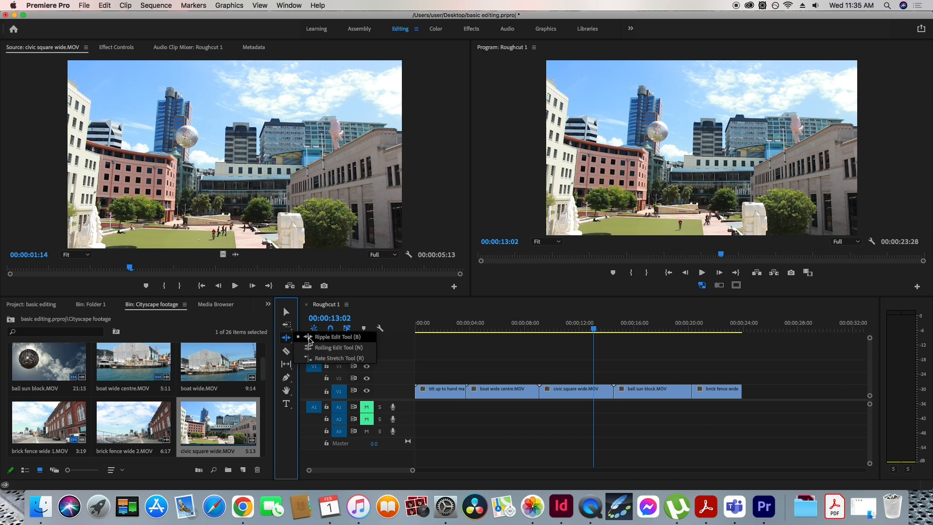
{"action": "left_click", "coordinate": [343, 337]}
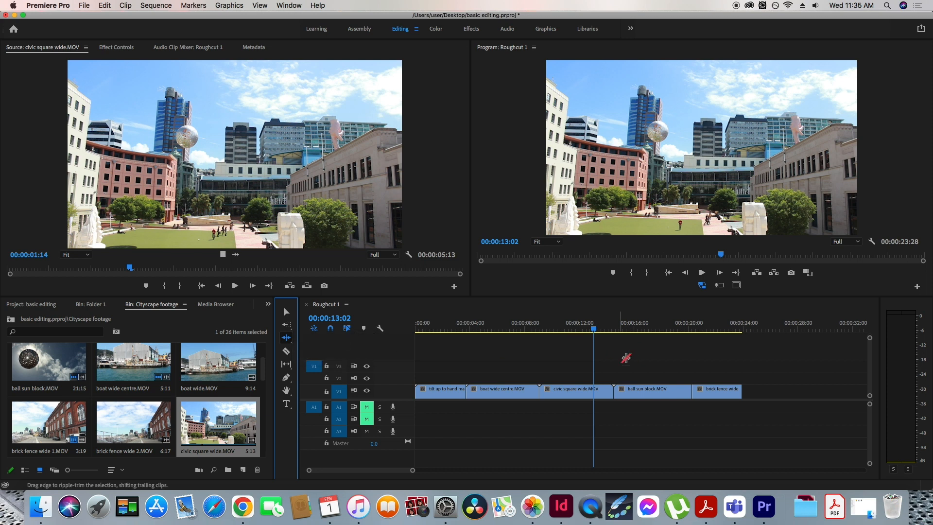
{"action": "left_click", "coordinate": [611, 391]}
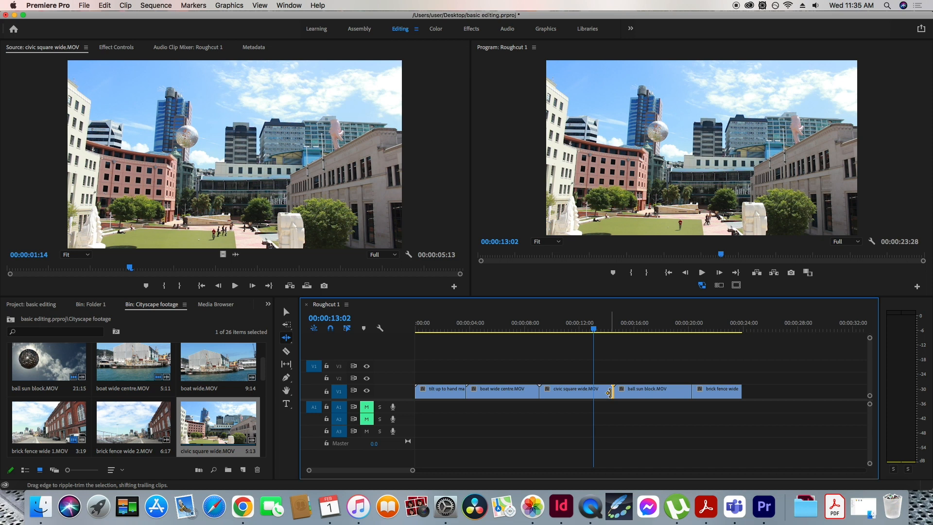
{"action": "left_click_drag", "start_coordinate": [610, 393], "coordinate": [575, 392]}
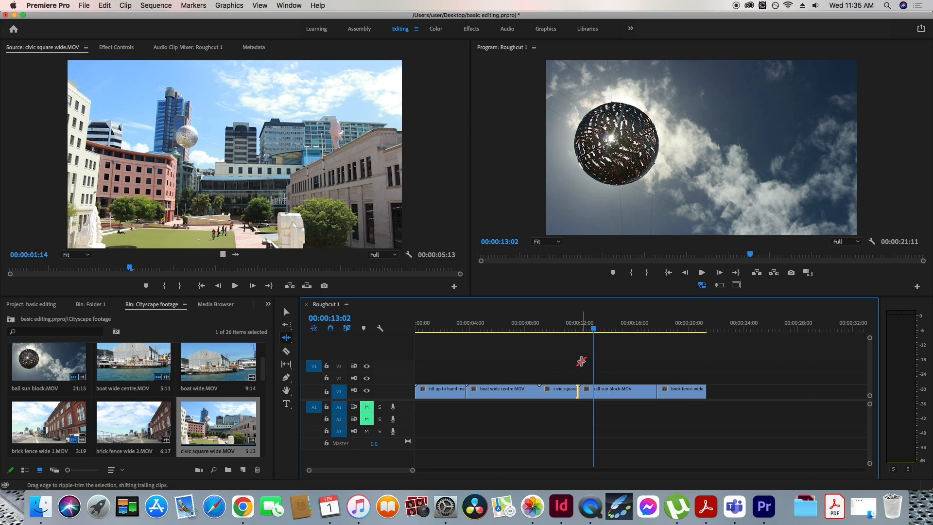
{"action": "left_click", "coordinate": [287, 313]}
{"action": "left_click", "coordinate": [578, 353]}
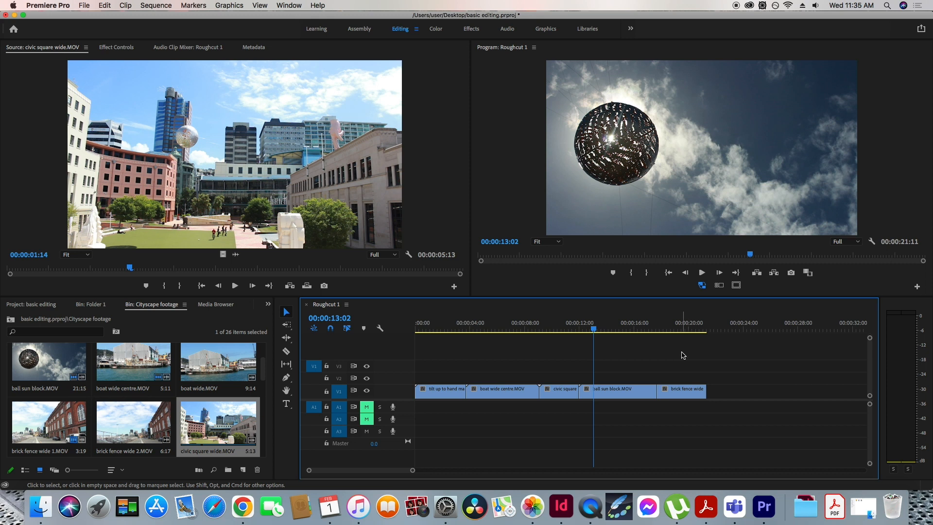
Step: Try to shift the cut between the boat wide centre and civic square clips with the Rolling Edit Tool
{"action": "left_click", "coordinate": [288, 338]}
{"action": "left_click", "coordinate": [290, 341]}
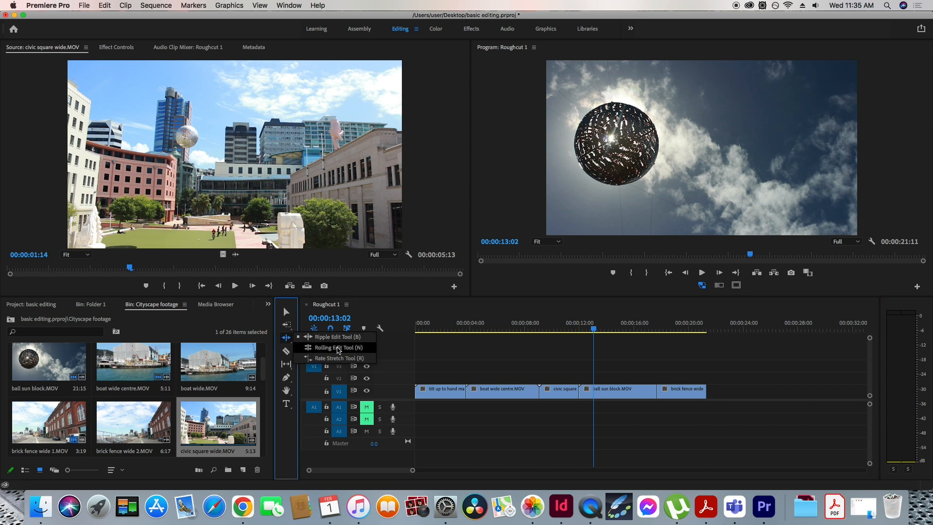
{"action": "left_click", "coordinate": [338, 347]}
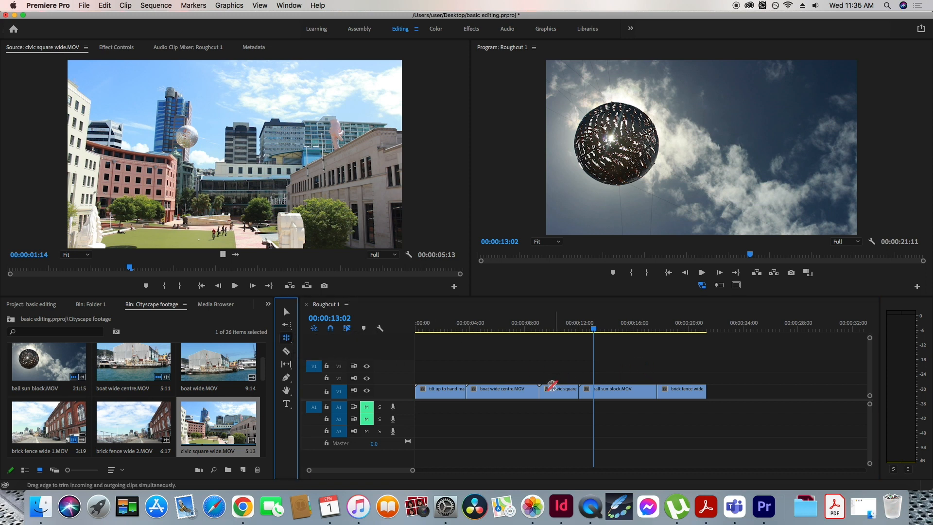
{"action": "left_click", "coordinate": [540, 390]}
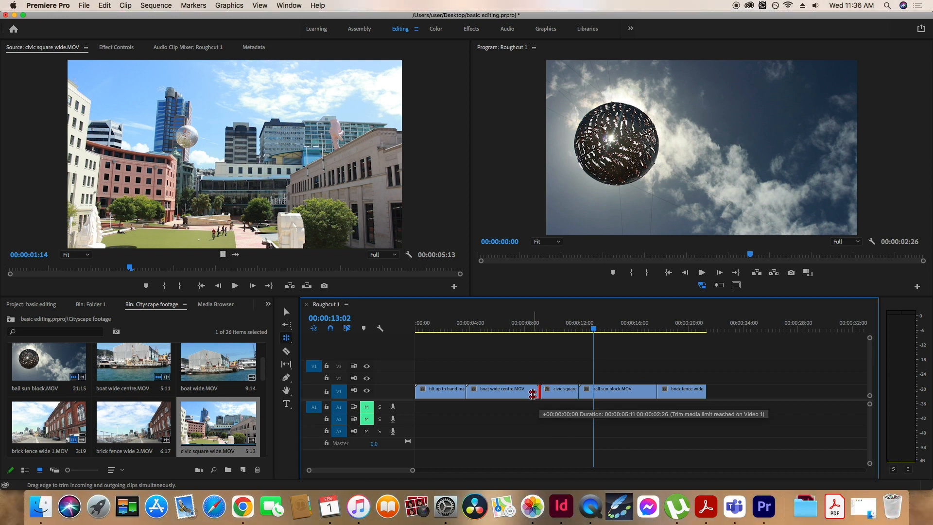
Step: Roll the cut between the civic square and ball sun block clips to the playhead at 00:00:13:02
{"action": "mouse_move", "coordinate": [580, 394]}
{"action": "left_mouse_down"}
{"action": "mouse_move", "coordinate": [603, 395]}
{"action": "mouse_move", "coordinate": [574, 396]}
{"action": "mouse_move", "coordinate": [591, 391]}
{"action": "left_mouse_up"}
{"action": "left_click_drag", "start_coordinate": [584, 393], "coordinate": [582, 393]}
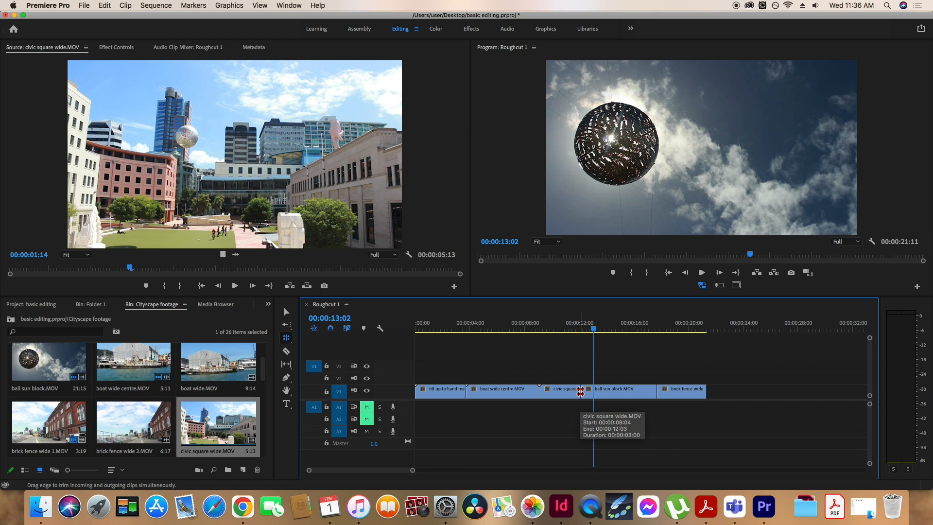
{"action": "mouse_move", "coordinate": [580, 392]}
{"action": "left_mouse_down"}
{"action": "mouse_move", "coordinate": [598, 392]}
{"action": "mouse_move", "coordinate": [568, 391]}
{"action": "mouse_move", "coordinate": [601, 391]}
{"action": "mouse_move", "coordinate": [578, 393]}
{"action": "mouse_move", "coordinate": [596, 393]}
{"action": "mouse_move", "coordinate": [588, 393]}
{"action": "left_mouse_up"}
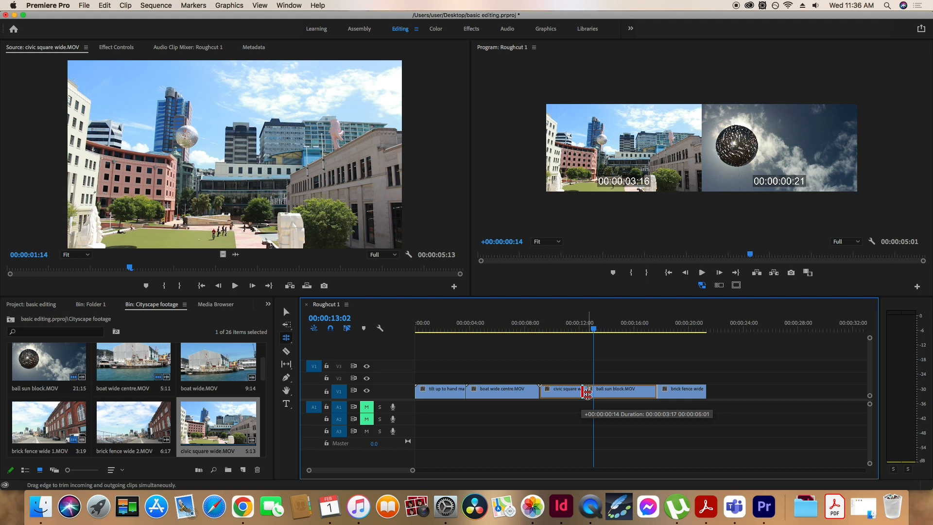
{"action": "left_click_drag", "start_coordinate": [587, 394], "coordinate": [597, 393]}
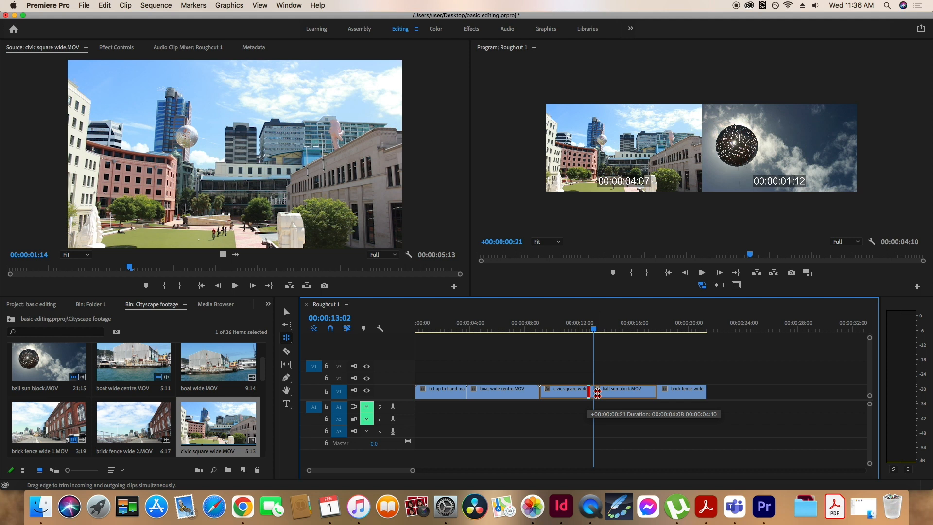
{"action": "mouse_move", "coordinate": [597, 393]}
{"action": "left_mouse_down"}
{"action": "mouse_move", "coordinate": [582, 397]}
{"action": "mouse_move", "coordinate": [595, 394]}
{"action": "left_mouse_up"}
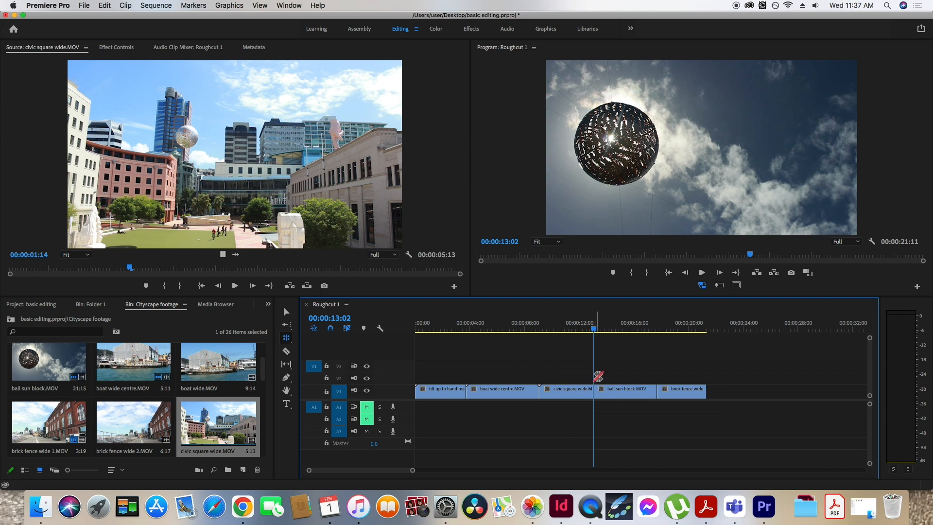
Step: Speed up the civic square clip with the Rate Stretch Tool by pulling its end to about 00:00:10:16, and play it
{"action": "left_click", "coordinate": [290, 344]}
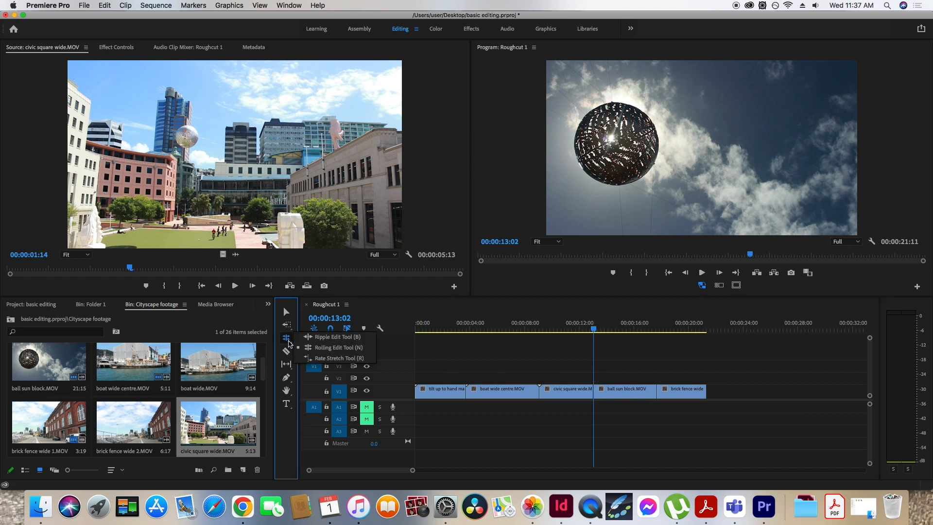
{"action": "left_click", "coordinate": [335, 359]}
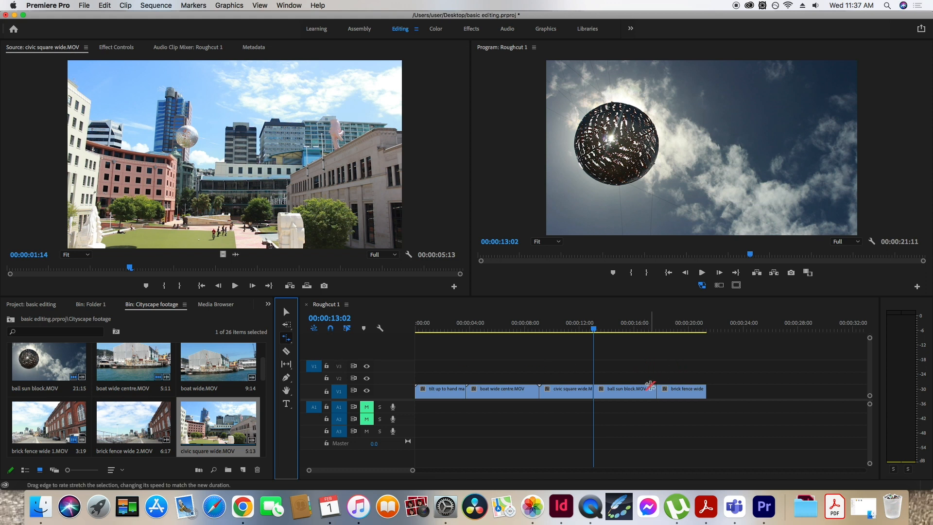
{"action": "left_click", "coordinate": [543, 333]}
{"action": "left_click_drag", "start_coordinate": [542, 332], "coordinate": [559, 348]}
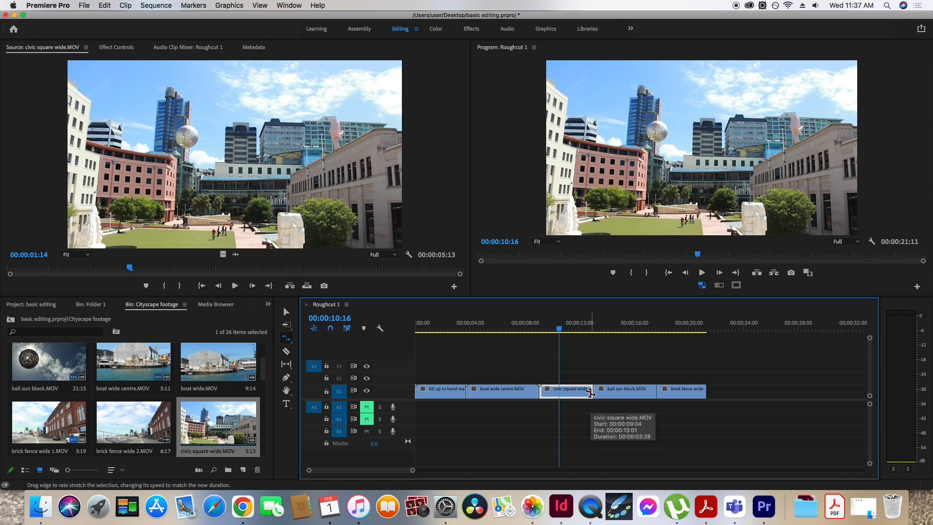
{"action": "left_click_drag", "start_coordinate": [590, 392], "coordinate": [558, 396]}
{"action": "left_click", "coordinate": [545, 332]}
{"action": "key", "text": "space"}
{"action": "key", "text": "space"}
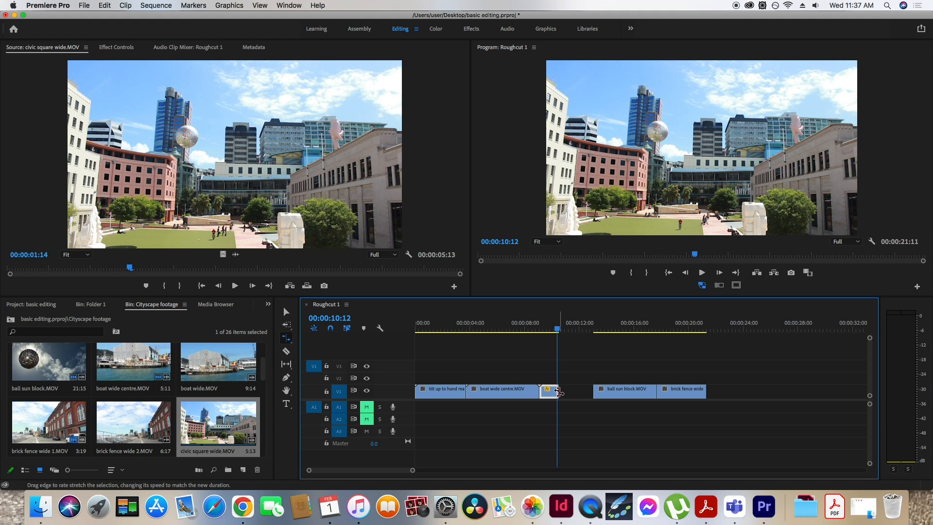
Step: Rate-stretch the civic square clip shorter, ending at about 00:00:09:27, and play it from 00:00:09:05
{"action": "key", "text": "equal"}
{"action": "key", "text": "equal"}
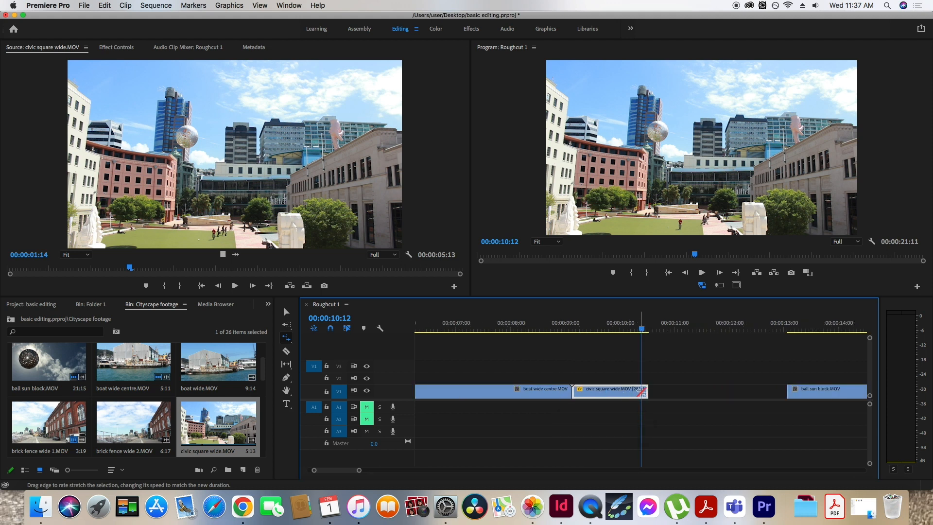
{"action": "left_click_drag", "start_coordinate": [646, 391], "coordinate": [614, 391]}
{"action": "left_click", "coordinate": [574, 323]}
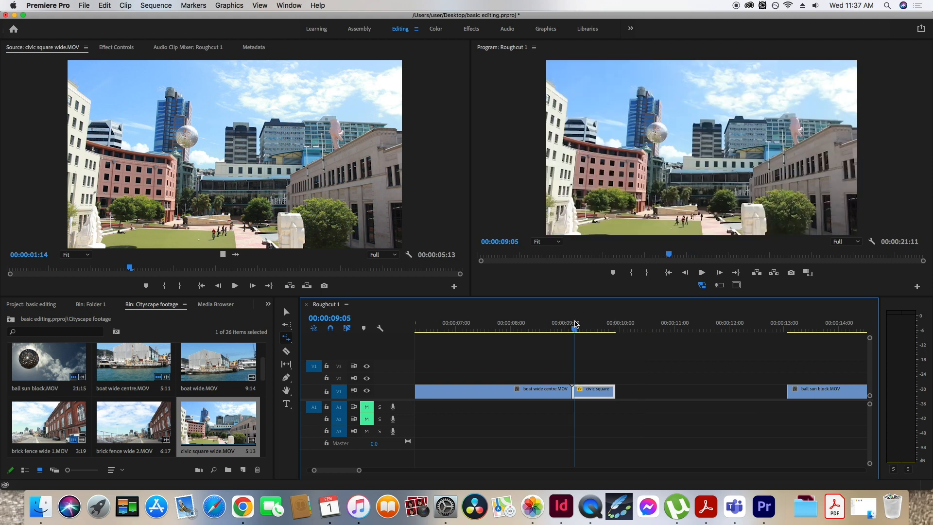
{"action": "key", "text": "space"}
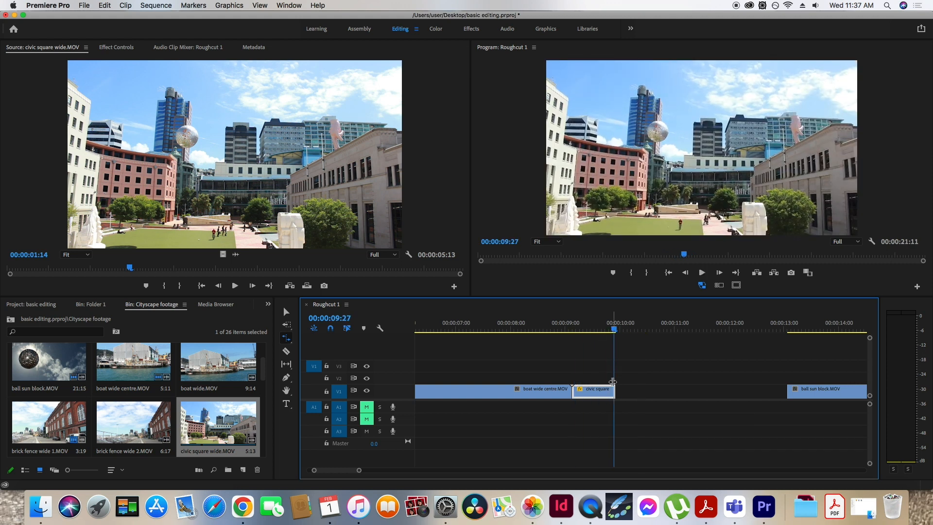
Step: Rate-stretch the civic square clip back out to the start of the ball sun block clip, and scrub the playhead to 00:00:12:08
{"action": "left_click_drag", "start_coordinate": [616, 392], "coordinate": [787, 391]}
{"action": "key", "text": "minus"}
{"action": "key", "text": "minus"}
{"action": "key", "text": "minus"}
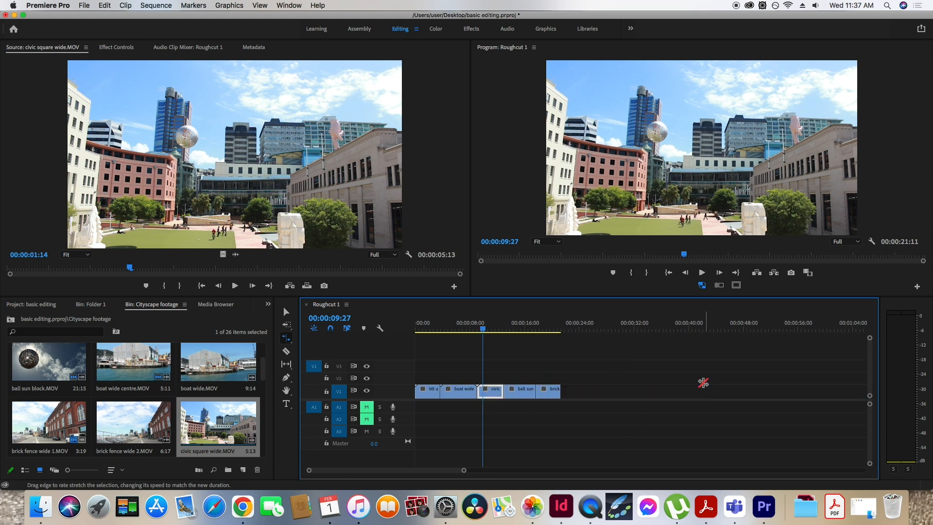
{"action": "key", "text": "equal"}
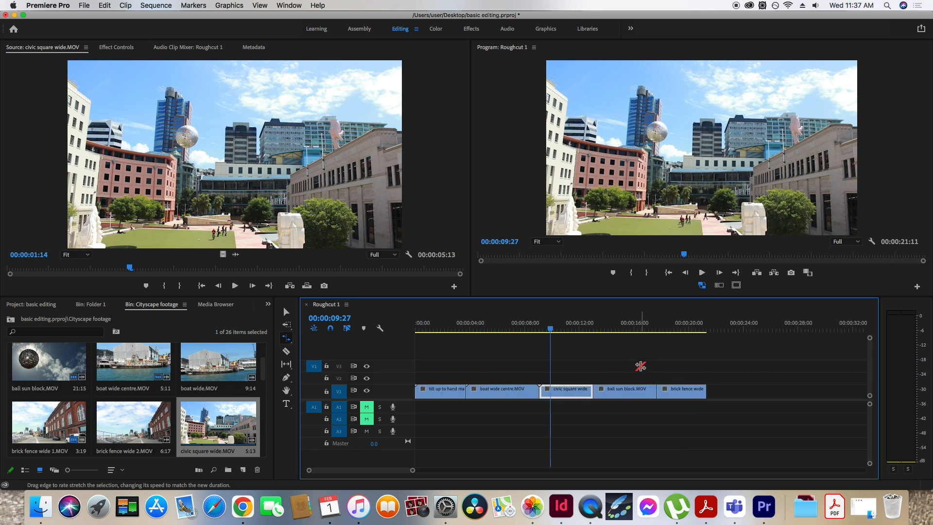
{"action": "left_click_drag", "start_coordinate": [563, 330], "coordinate": [585, 333]}
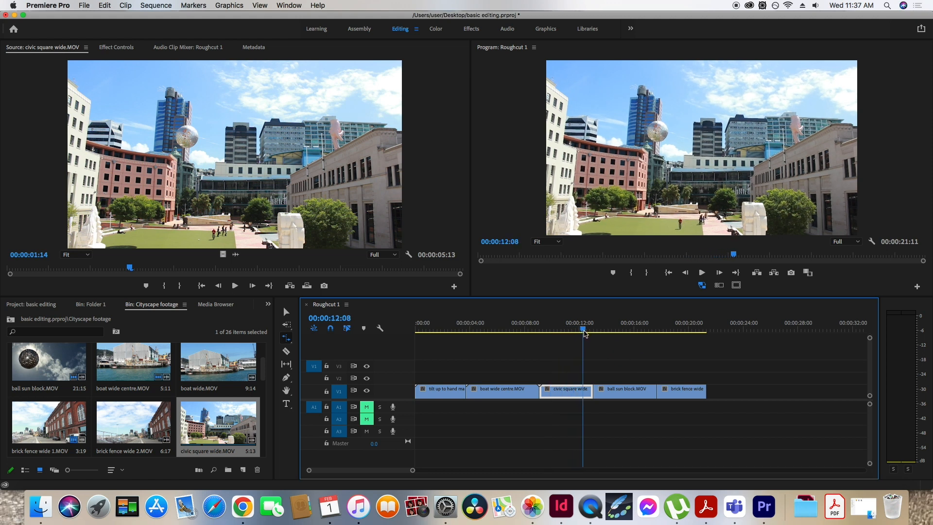
Step: Slow the brick fence wide 1 clip to 42.75% by rate-stretching its end, play it from 00:00:18:21, and undo the stretch
{"action": "left_click_drag", "start_coordinate": [704, 394], "coordinate": [771, 395]}
{"action": "left_click", "coordinate": [671, 333]}
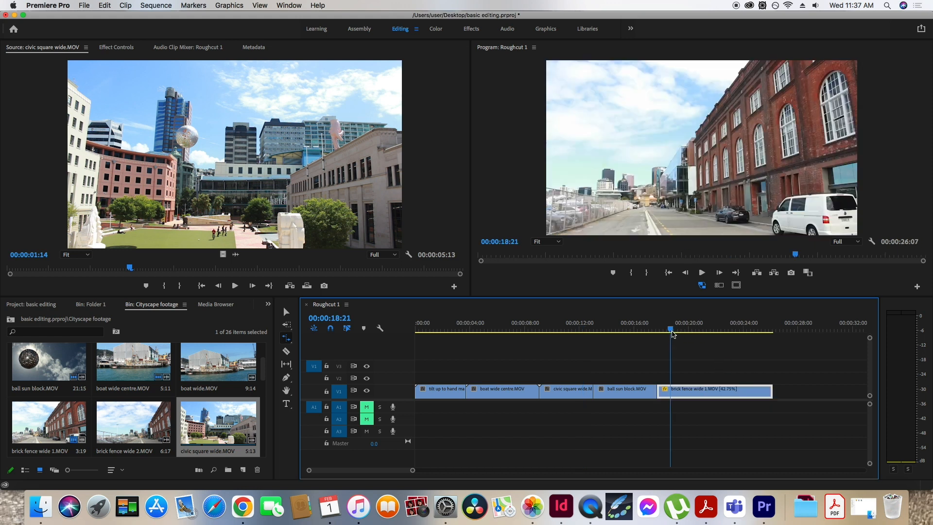
{"action": "key", "text": "space"}
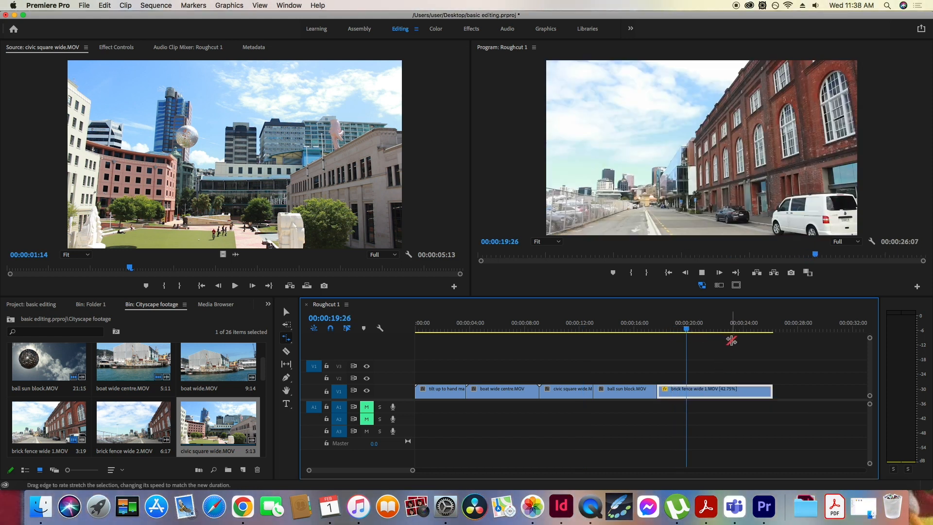
{"action": "key", "text": "space"}
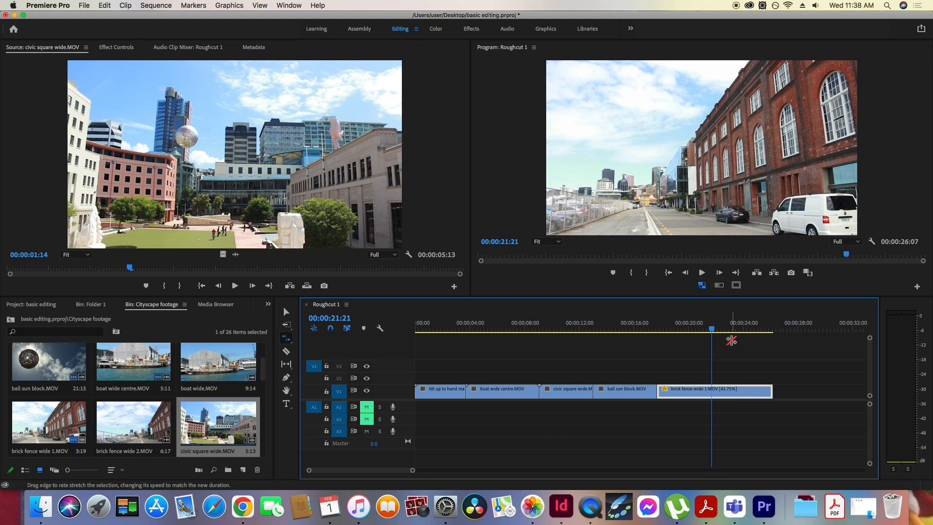
{"action": "key", "text": "super+z"}
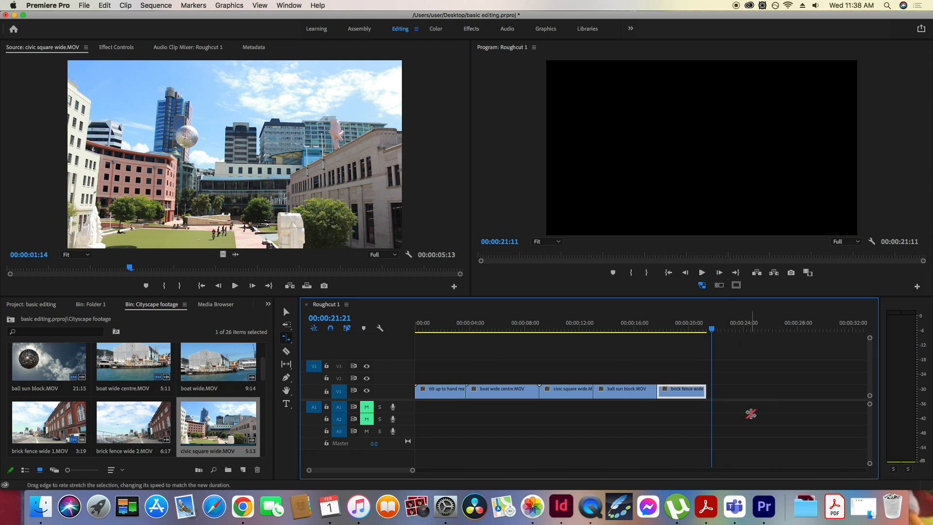
Step: Play the brick fence wide 1 clip at its original speed, rate-stretch it to 42.08%, and play the slowed clip
{"action": "left_click", "coordinate": [669, 325]}
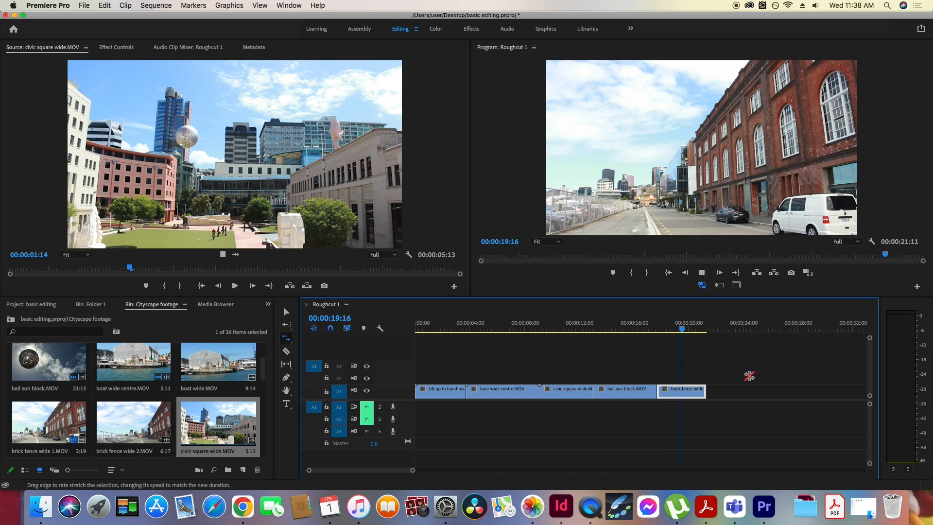
{"action": "key", "text": "space"}
{"action": "left_click_drag", "start_coordinate": [705, 391], "coordinate": [773, 391]}
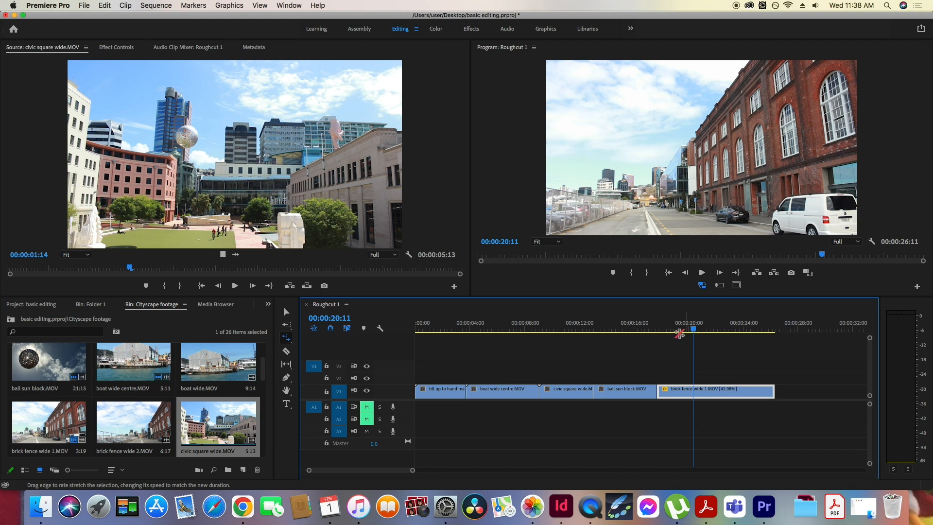
{"action": "left_click", "coordinate": [673, 332]}
{"action": "key", "text": "space"}
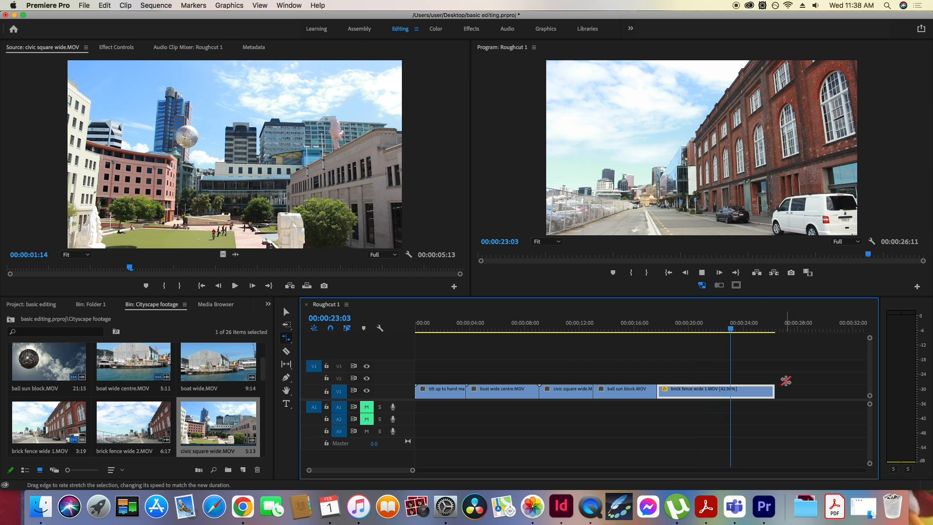
{"action": "key", "text": "space"}
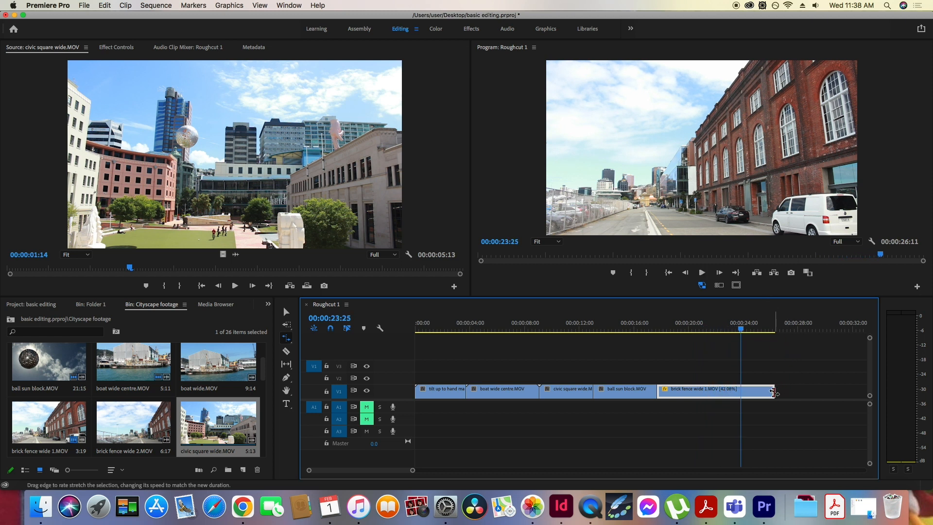
Step: Rate-stretch the end of the brick fence wide 1 clip further out to about 00:00:30:01, and play the slowed clip
{"action": "left_click", "coordinate": [689, 326]}
{"action": "left_click_drag", "start_coordinate": [773, 392], "coordinate": [825, 391]}
{"action": "key", "text": "space"}
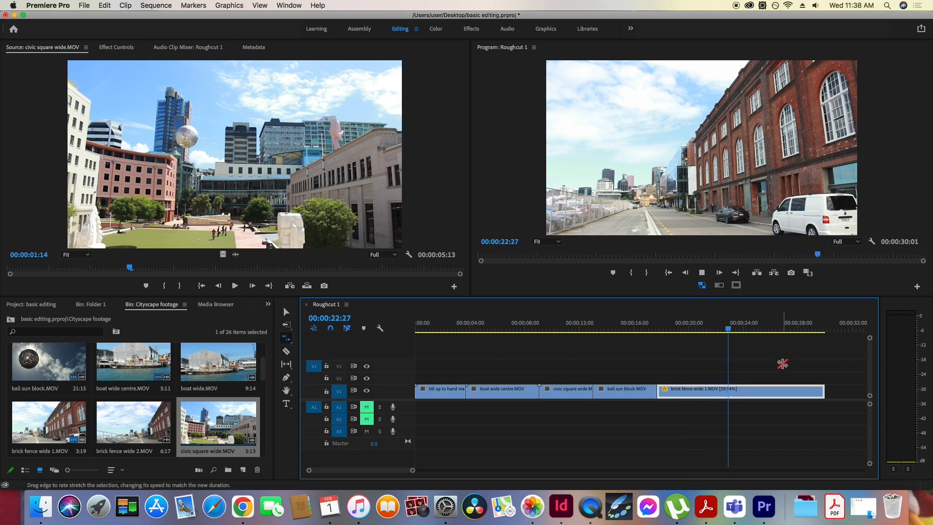
Step: Stop playback and move the tilt up to hand man clip from track V1 up to V2 with the Selection tool
{"action": "key", "text": "space"}
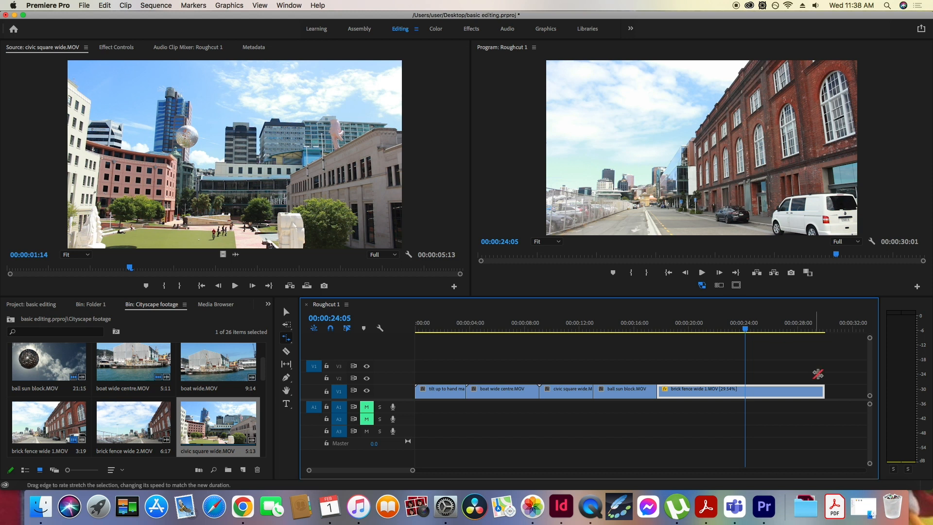
{"action": "left_click", "coordinate": [285, 312]}
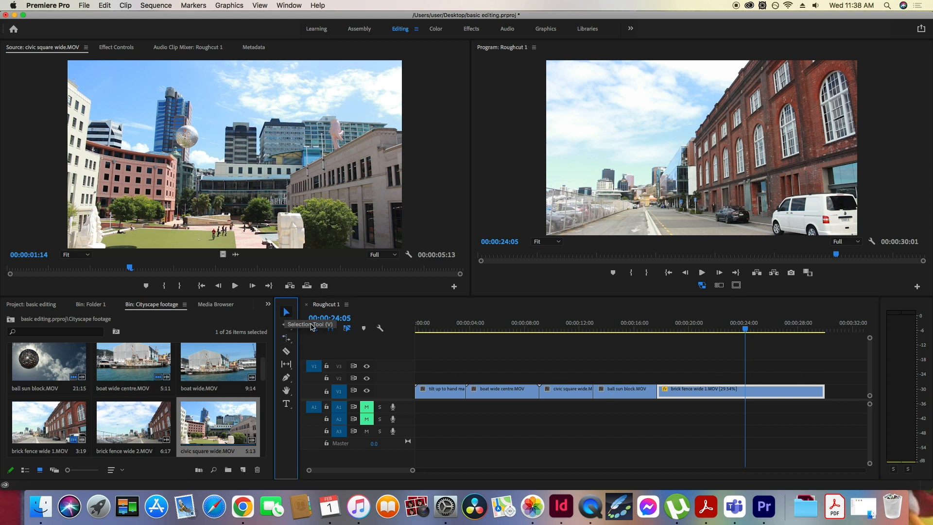
{"action": "left_click", "coordinate": [566, 391]}
{"action": "left_click", "coordinate": [555, 327]}
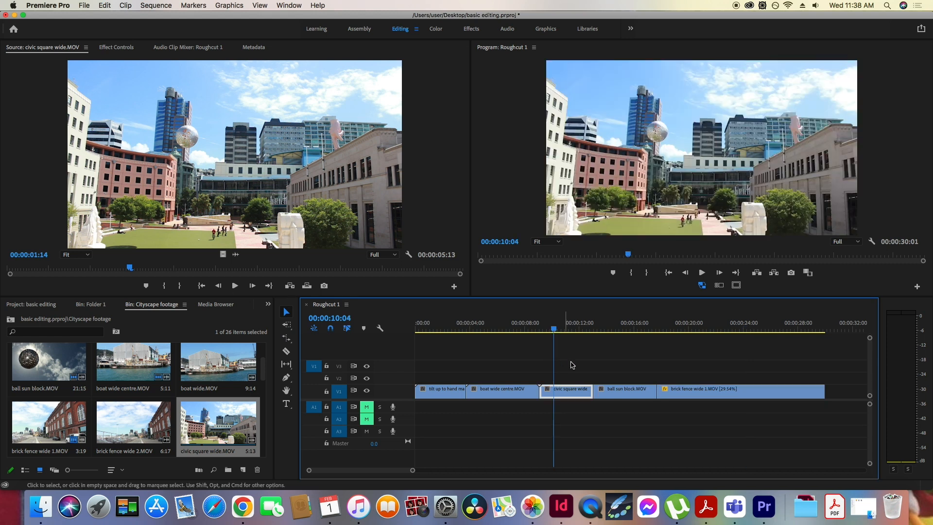
{"action": "left_click_drag", "start_coordinate": [491, 331], "coordinate": [444, 332]}
{"action": "left_click", "coordinate": [437, 390]}
{"action": "left_click_drag", "start_coordinate": [437, 390], "coordinate": [438, 378]}
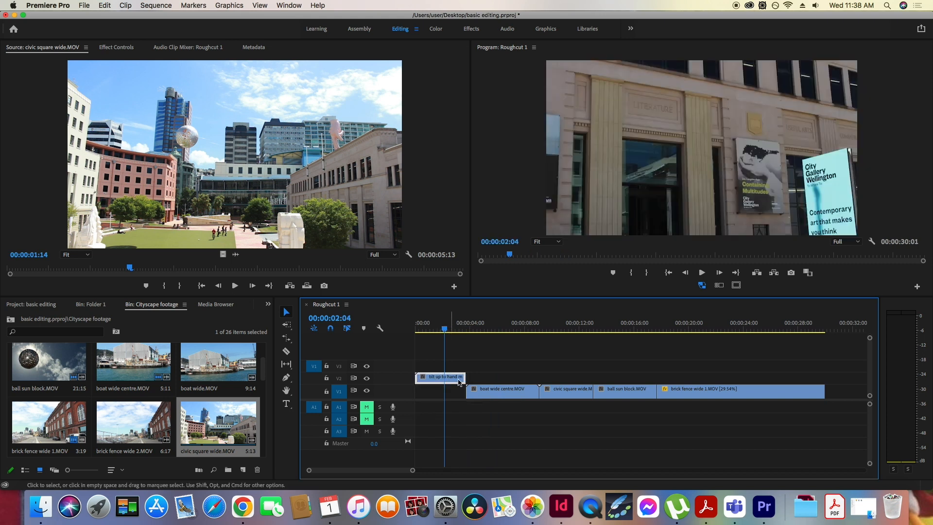
Step: Rate-stretch the end of the tilt up to hand man clip on V2 to slow it to 27.43%, and play the slowed clip
{"action": "left_click_drag", "start_coordinate": [289, 339], "coordinate": [335, 358]}
{"action": "left_click_drag", "start_coordinate": [465, 379], "coordinate": [602, 378]}
{"action": "key", "text": "space"}
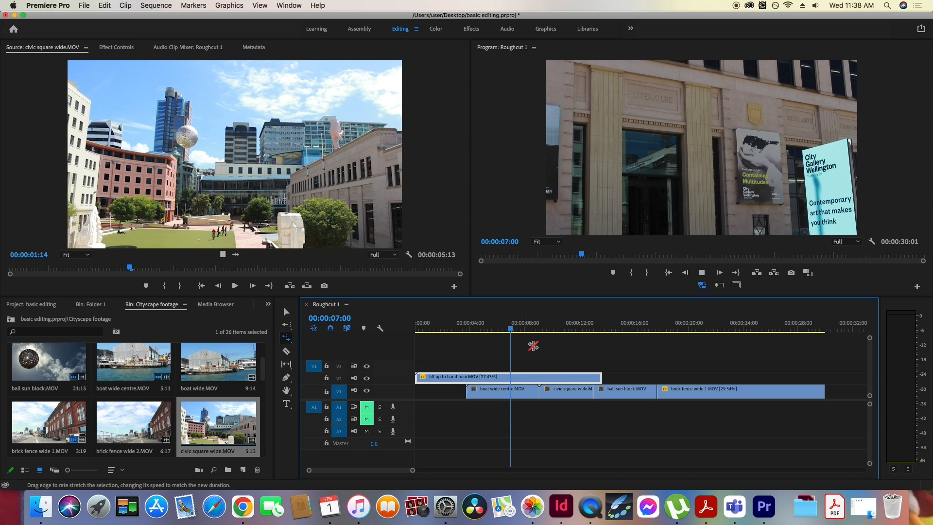
{"action": "key", "text": "space"}
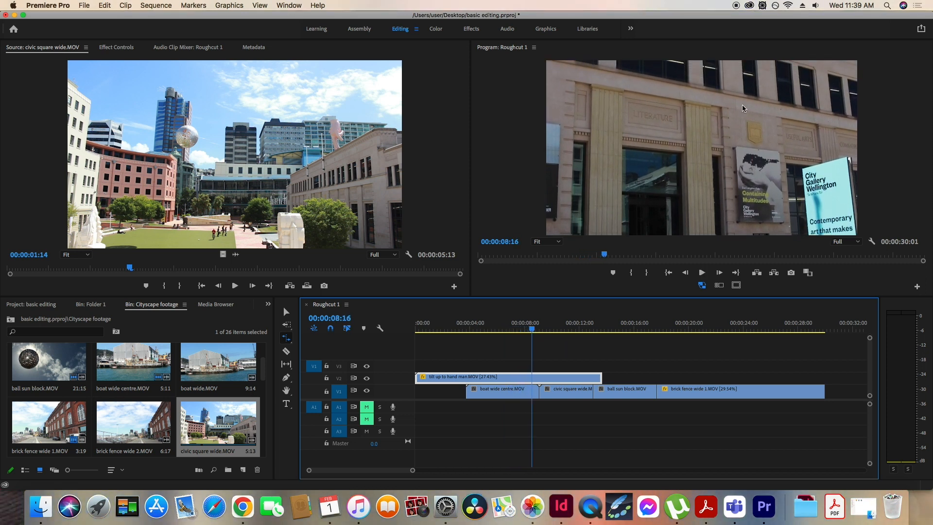
{"action": "key", "text": "space"}
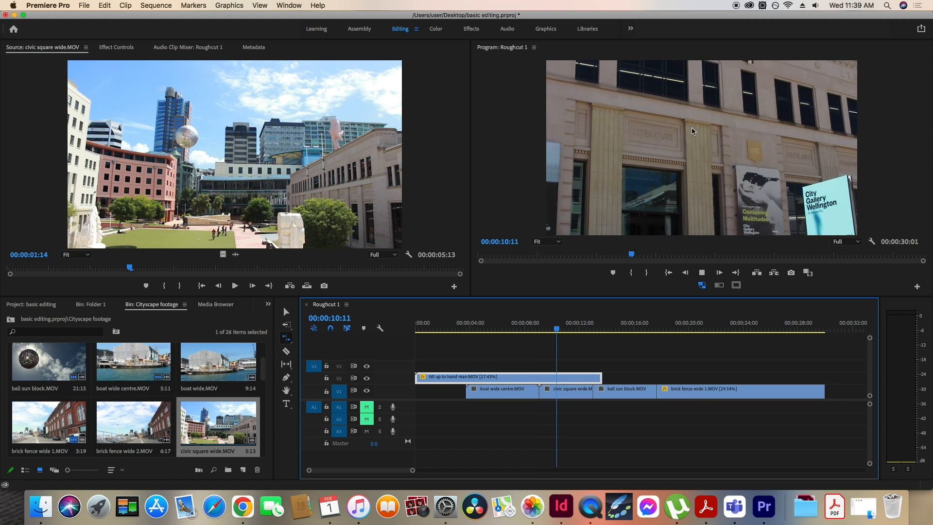
{"action": "key", "text": "space"}
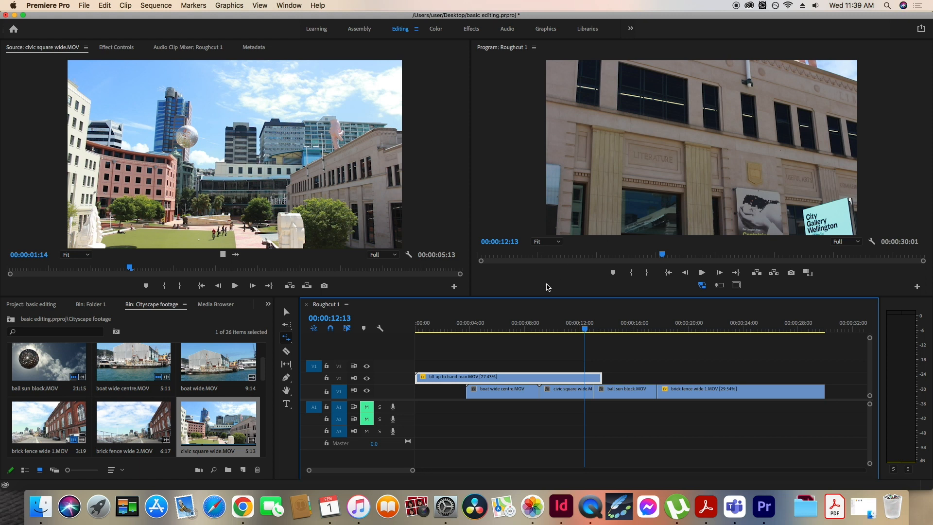
Step: Undo the rate stretch of the tilt up to hand man clip and move it back down to the start of track V1
{"action": "key", "text": "super+z"}
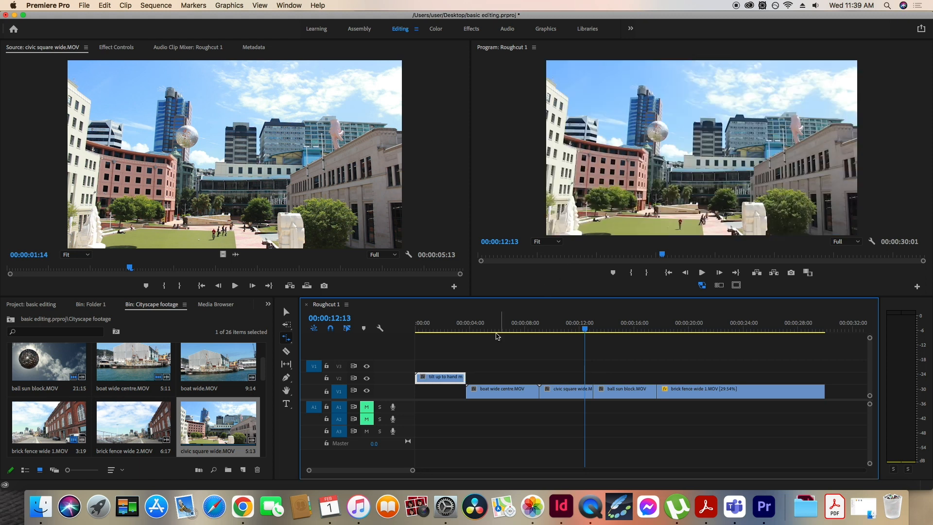
{"action": "left_click", "coordinate": [436, 327]}
{"action": "key", "text": "v"}
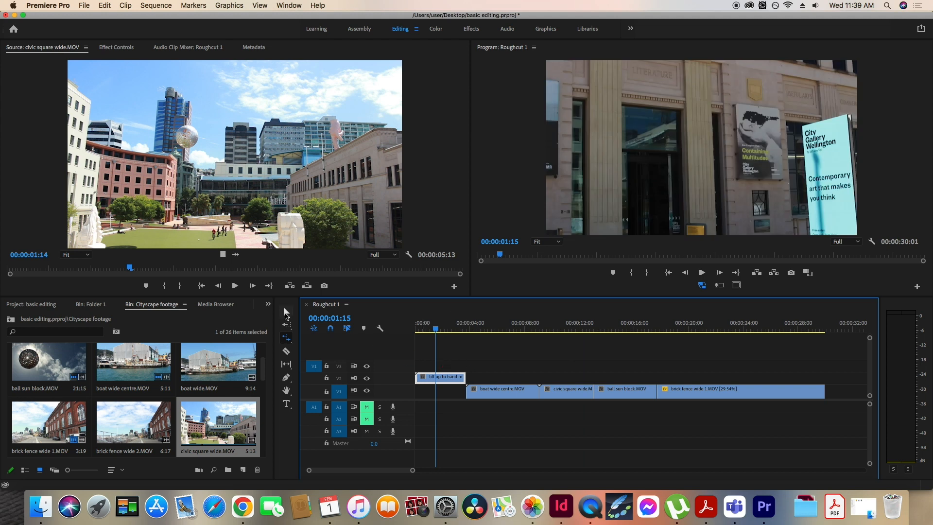
{"action": "left_click_drag", "start_coordinate": [445, 382], "coordinate": [445, 393]}
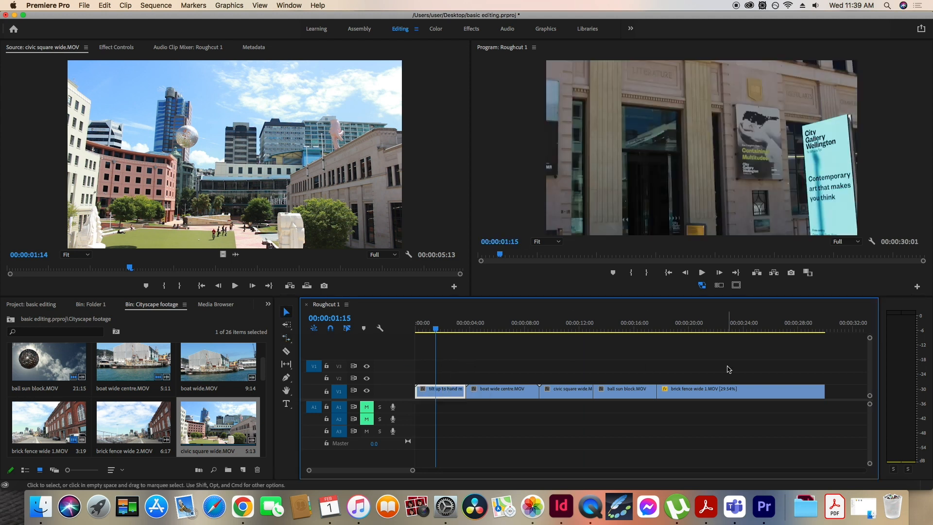
Step: Undo both rate stretches of the brick fence wide 1 clip and play it at its original speed from 00:00:19:04
{"action": "left_click", "coordinate": [663, 326]}
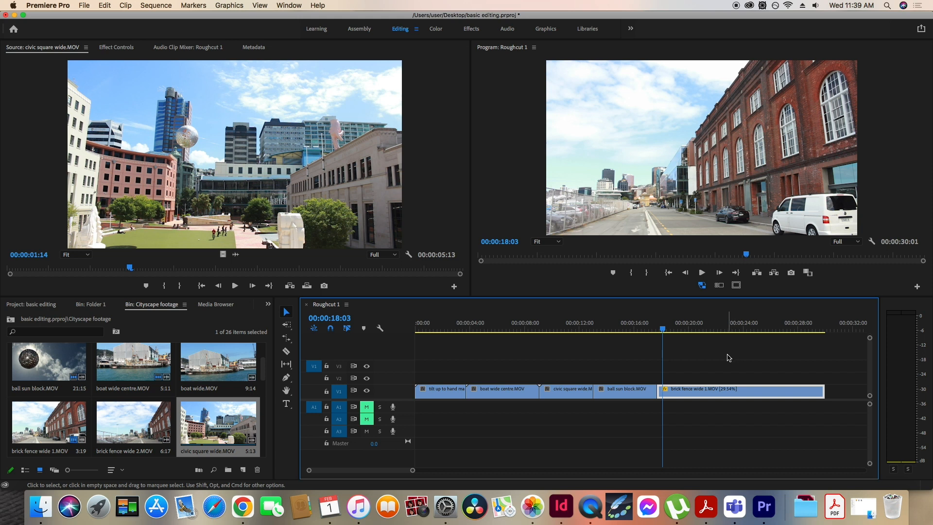
{"action": "key", "text": "super+z"}
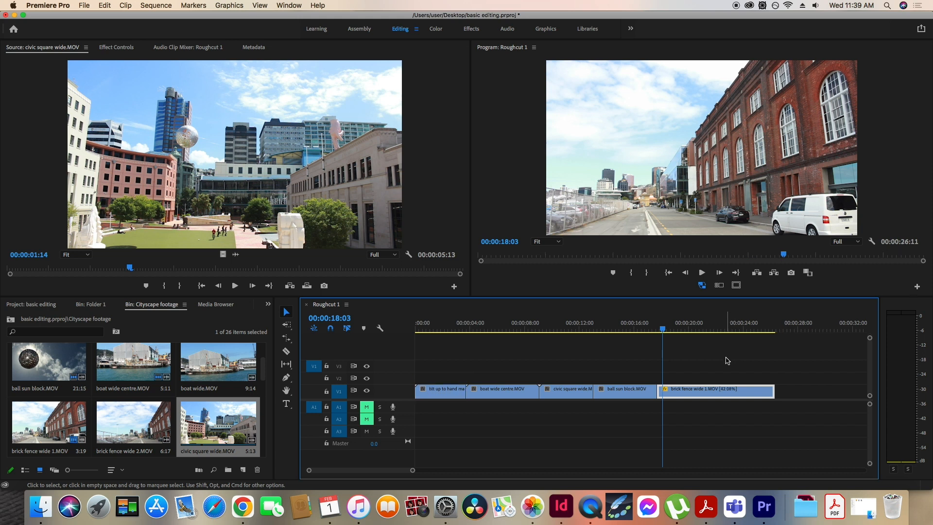
{"action": "key", "text": "super+z"}
{"action": "left_click", "coordinate": [677, 330]}
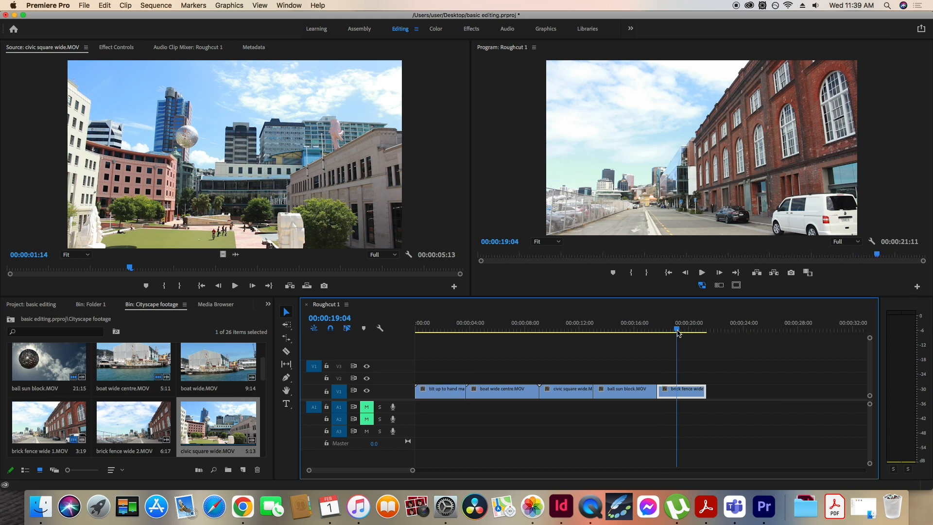
{"action": "key", "text": "space"}
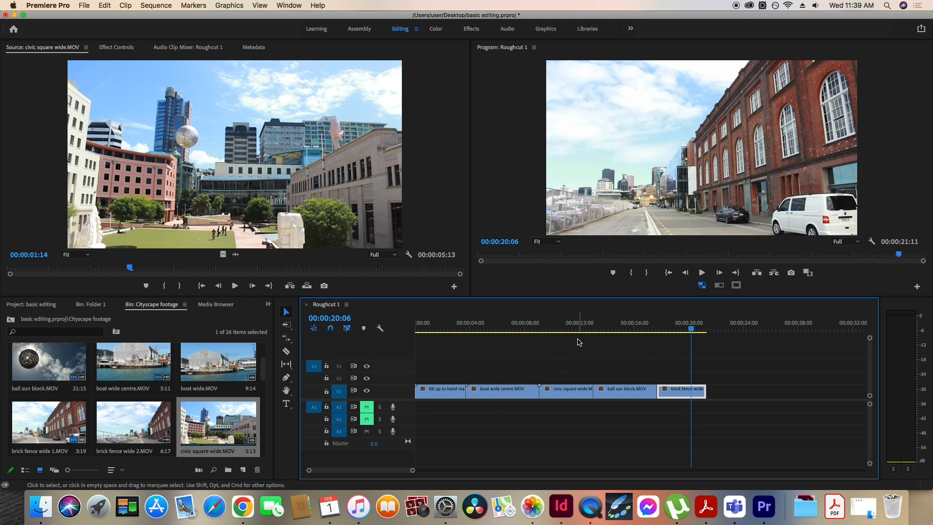
Step: Split the boat wide centre clip near its middle with the Razor tool
{"action": "left_click", "coordinate": [286, 338]}
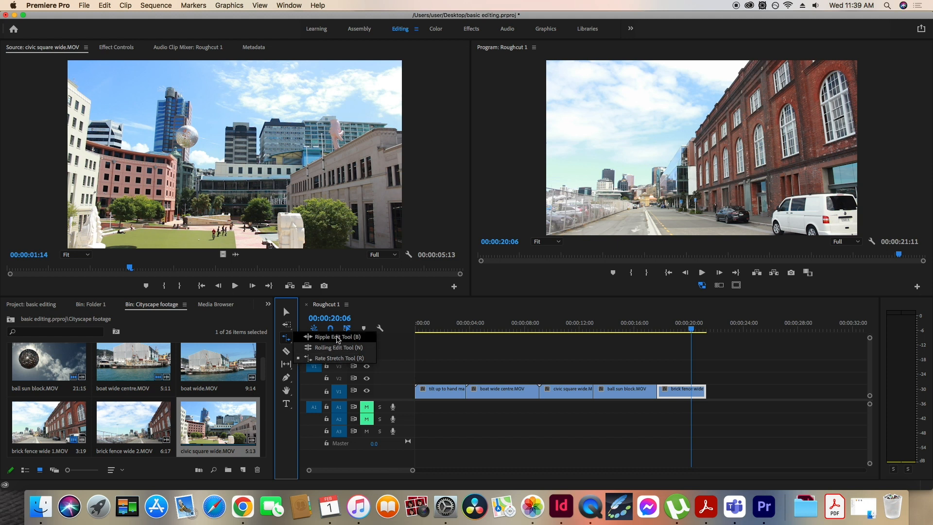
{"action": "left_click", "coordinate": [338, 339]}
{"action": "left_click", "coordinate": [289, 316]}
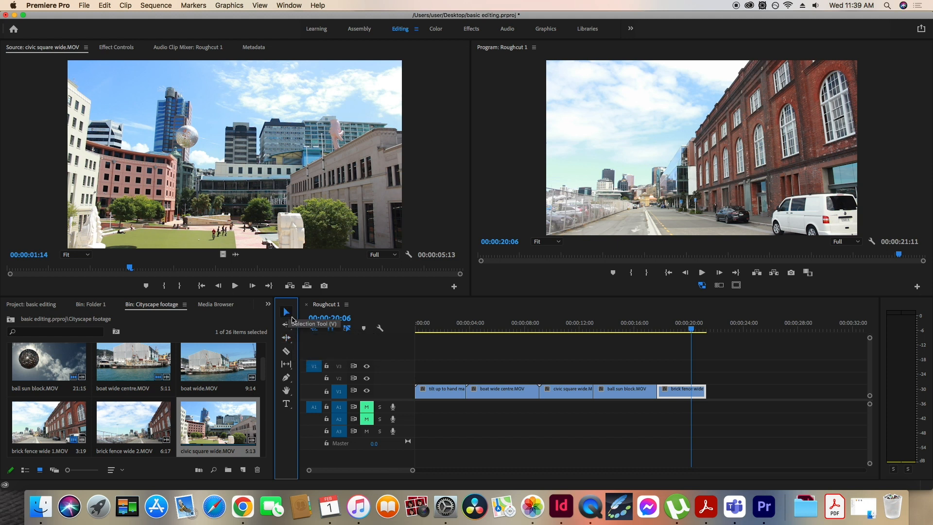
{"action": "left_click", "coordinate": [286, 351]}
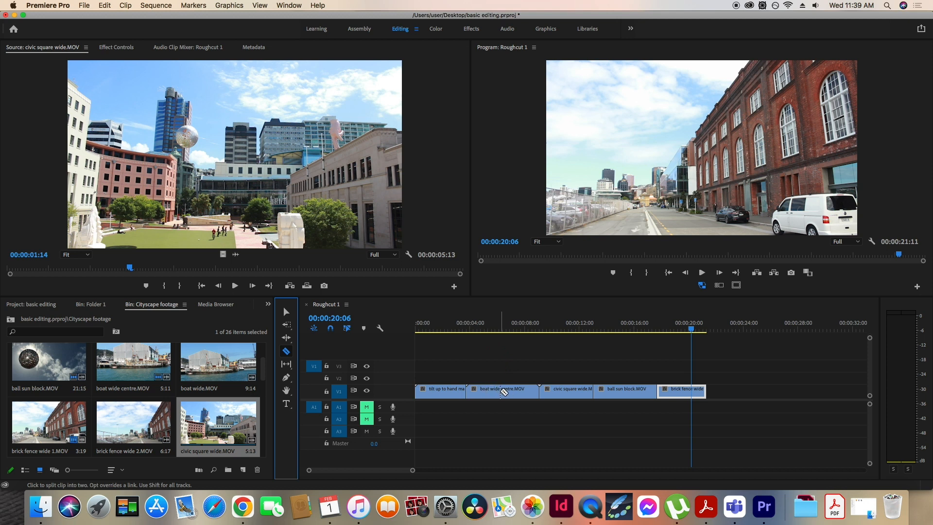
{"action": "left_click", "coordinate": [496, 389]}
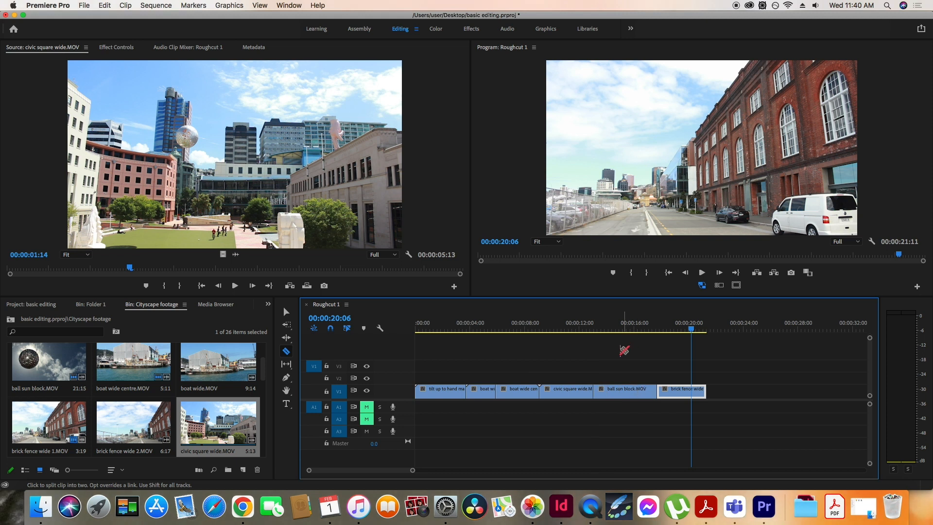
Step: Place the playhead at 00:00:19:24 and split the brick fence wide 1 clip there with the Razor tool
{"action": "key", "text": "="}
{"action": "left_click", "coordinate": [601, 331]}
{"action": "left_click_drag", "start_coordinate": [601, 331], "coordinate": [631, 331]}
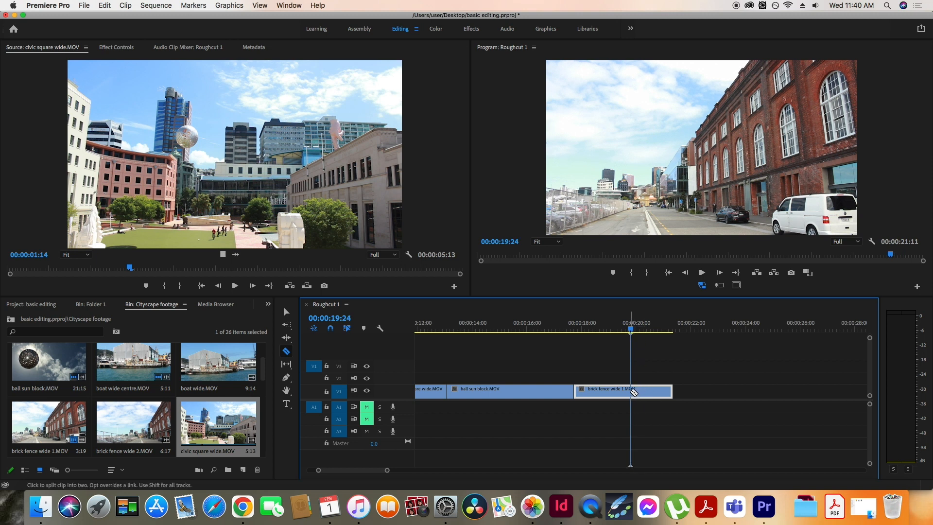
{"action": "left_click", "coordinate": [631, 391]}
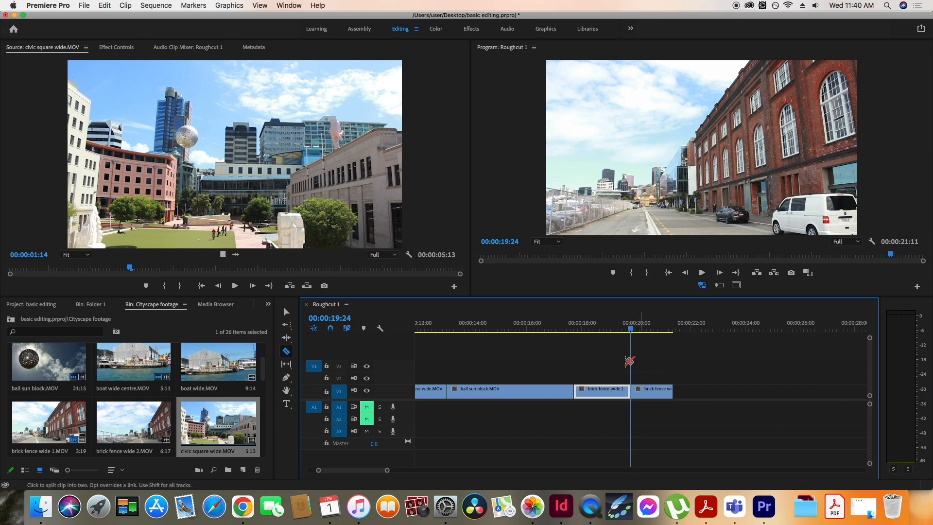
Step: Delete the second part of the split brick fence wide 1 clip and place the playhead at 00:00:18:18
{"action": "left_click", "coordinate": [287, 313]}
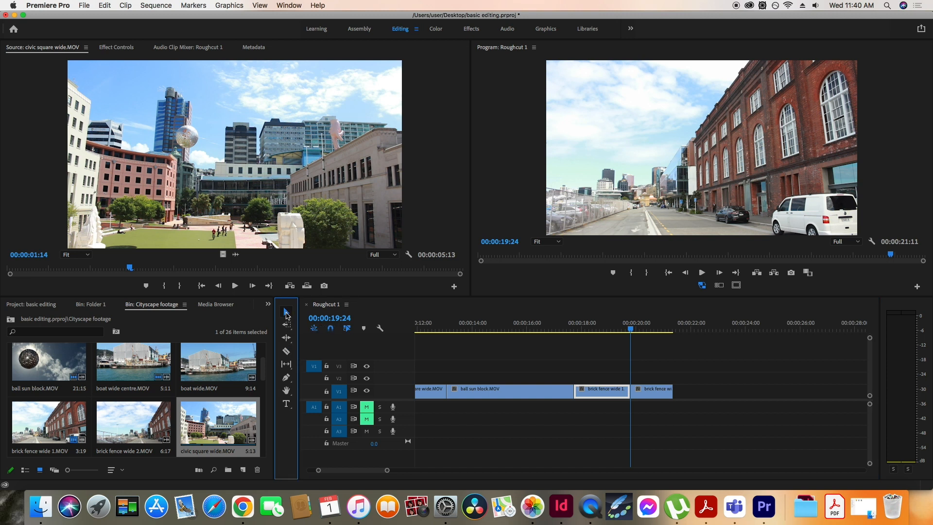
{"action": "left_click", "coordinate": [650, 393]}
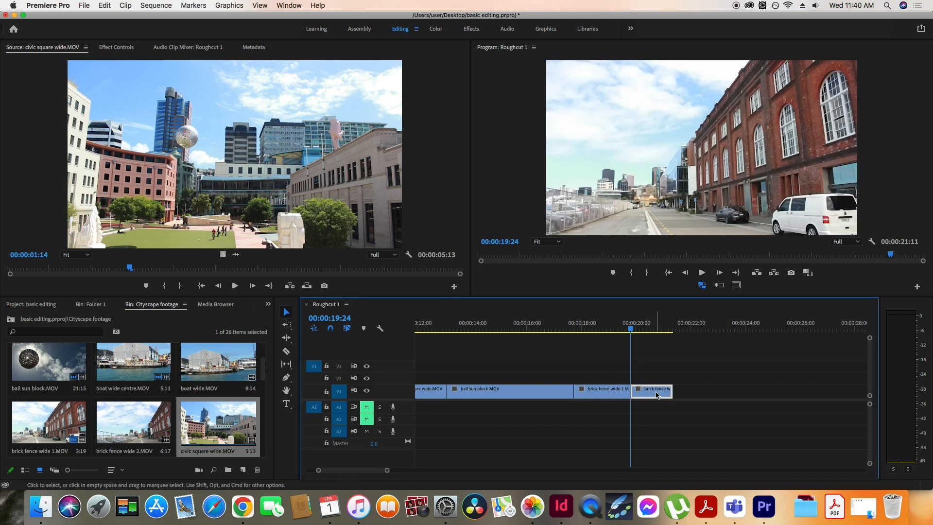
{"action": "key", "text": "Delete"}
{"action": "left_click", "coordinate": [597, 325]}
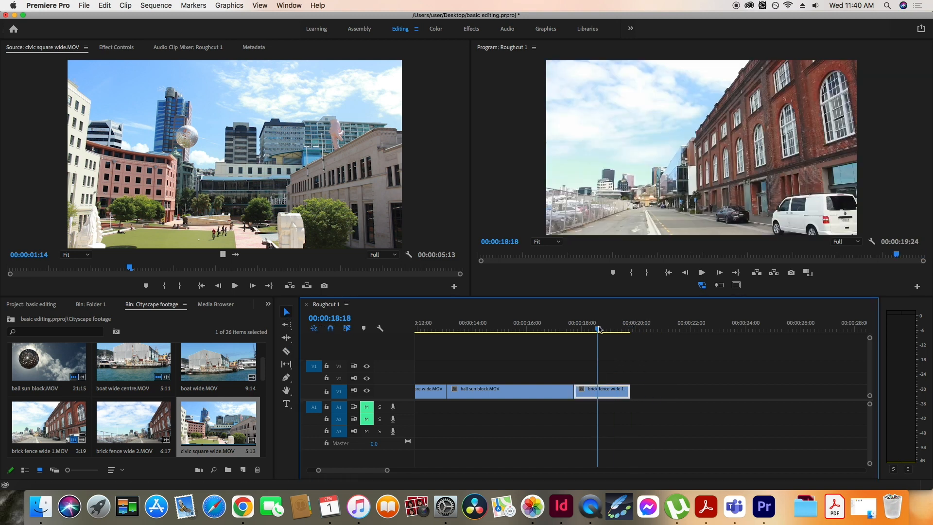
Step: Delete the first part of the split boat wide centre clip, leaving a gap, and undo both clip deletions
{"action": "left_click_drag", "start_coordinate": [381, 471], "coordinate": [428, 471]}
{"action": "left_click", "coordinate": [465, 325]}
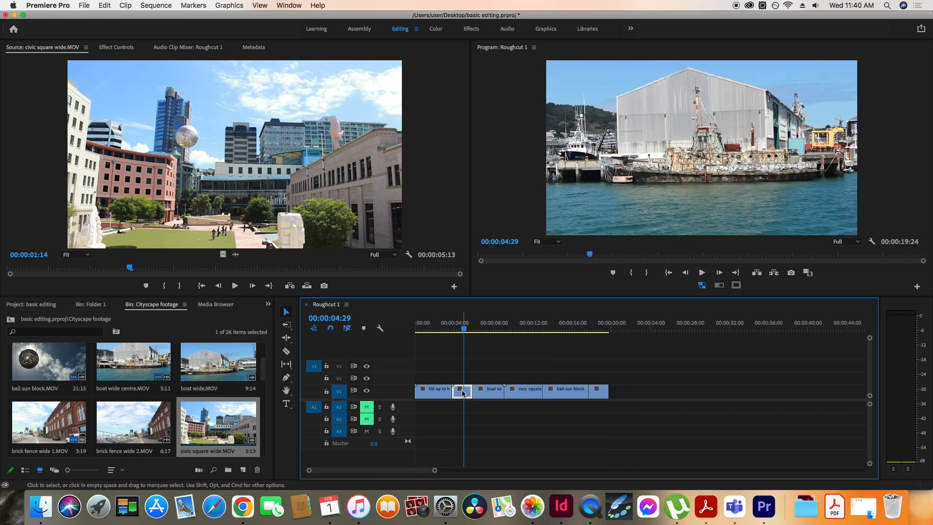
{"action": "key", "text": "Delete"}
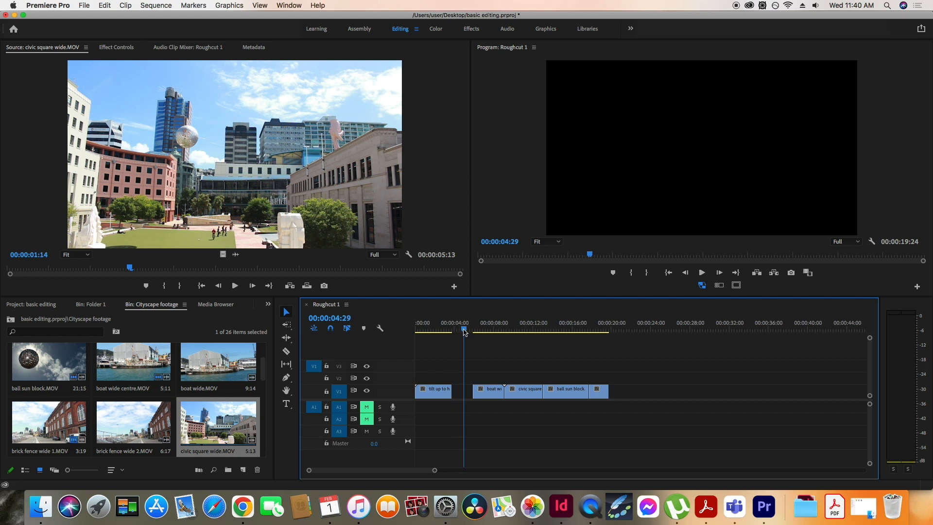
{"action": "key", "text": "super+z"}
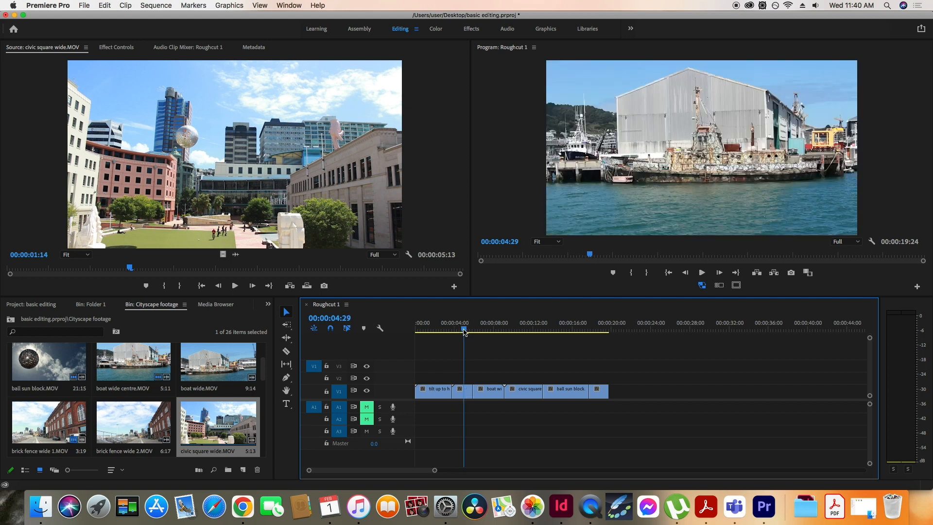
{"action": "key", "text": "super+z"}
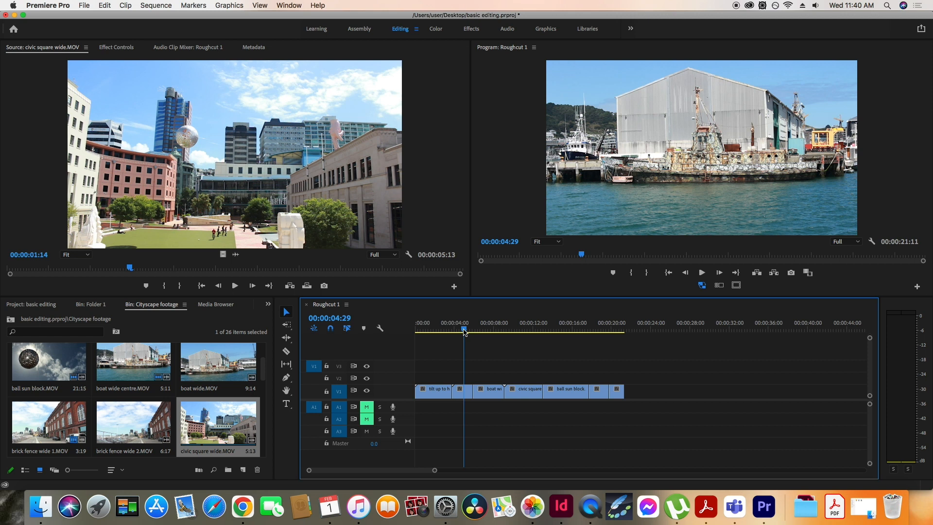
Step: Ripple delete the first part of the split boat wide centre clip
{"action": "left_click", "coordinate": [463, 395]}
{"action": "right_click", "coordinate": [463, 395]}
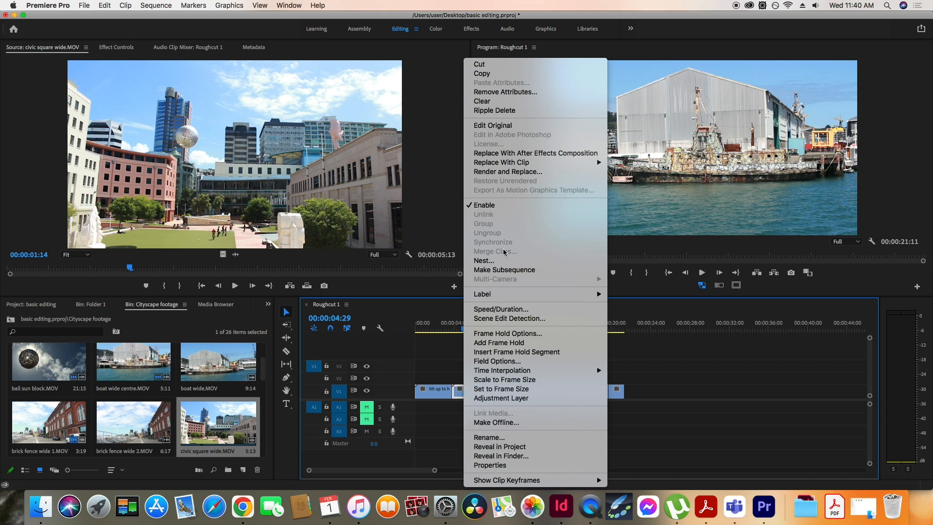
{"action": "left_click", "coordinate": [536, 113]}
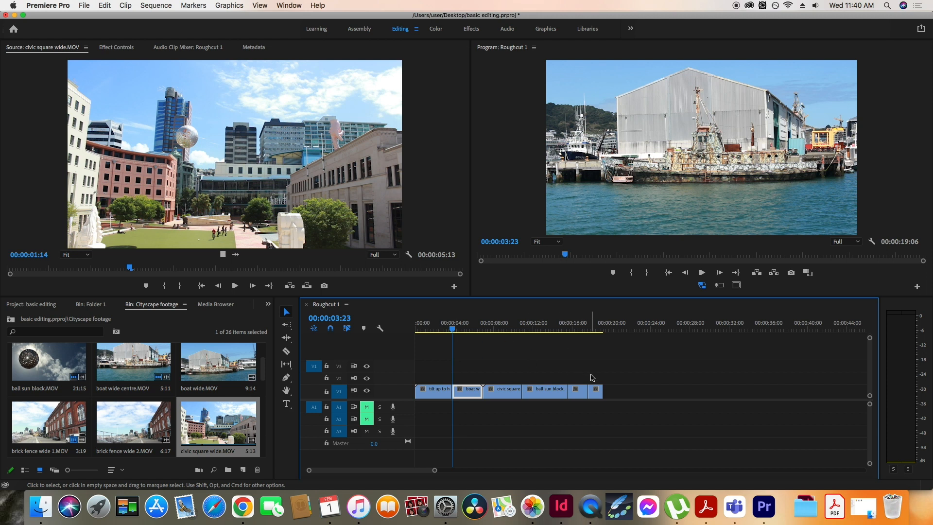
Step: Ripple delete the first part of the split brick fence wide 1 clip, and undo both ripple deletes
{"action": "left_click", "coordinate": [571, 335]}
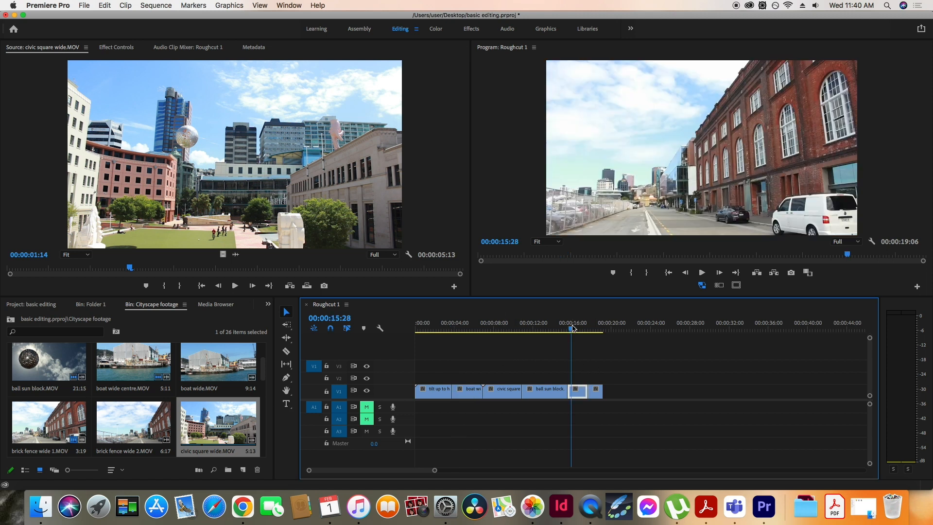
{"action": "right_click", "coordinate": [575, 395]}
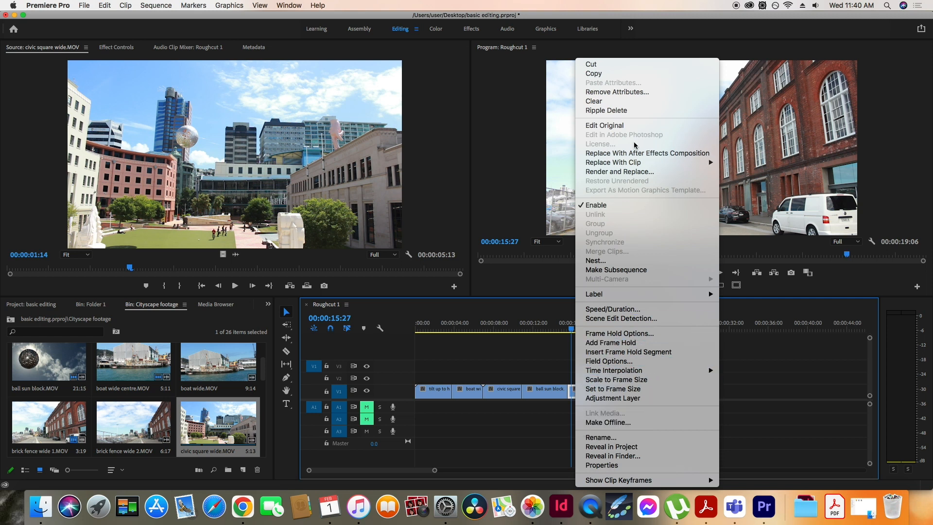
{"action": "left_click", "coordinate": [631, 110]}
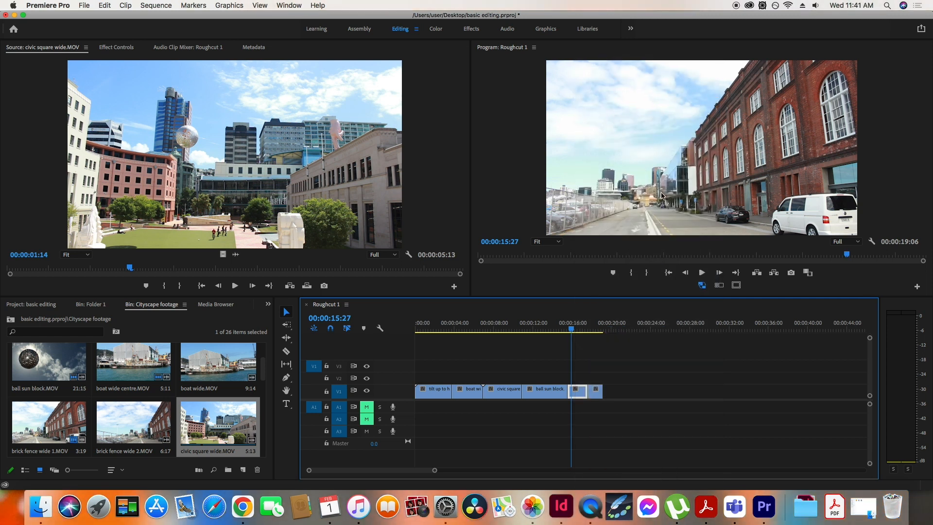
{"action": "key", "text": "super+z"}
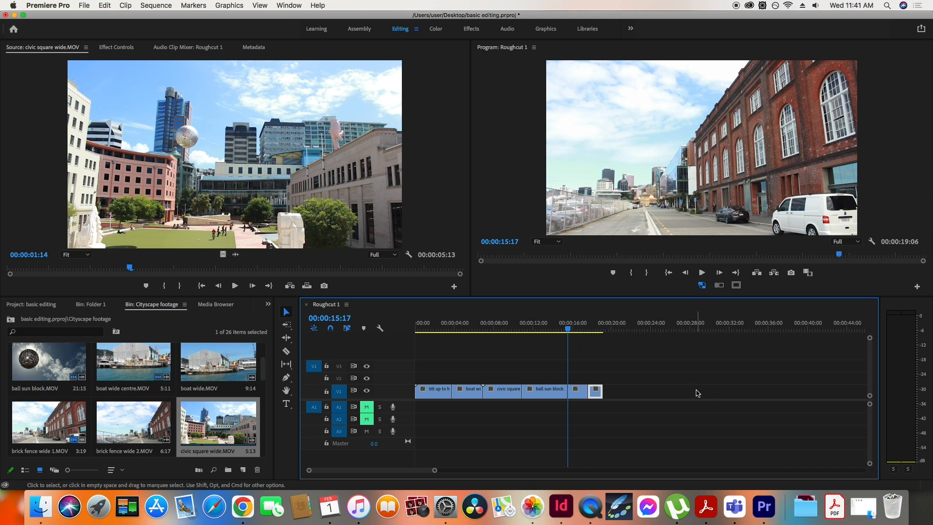
{"action": "key", "text": "super+z"}
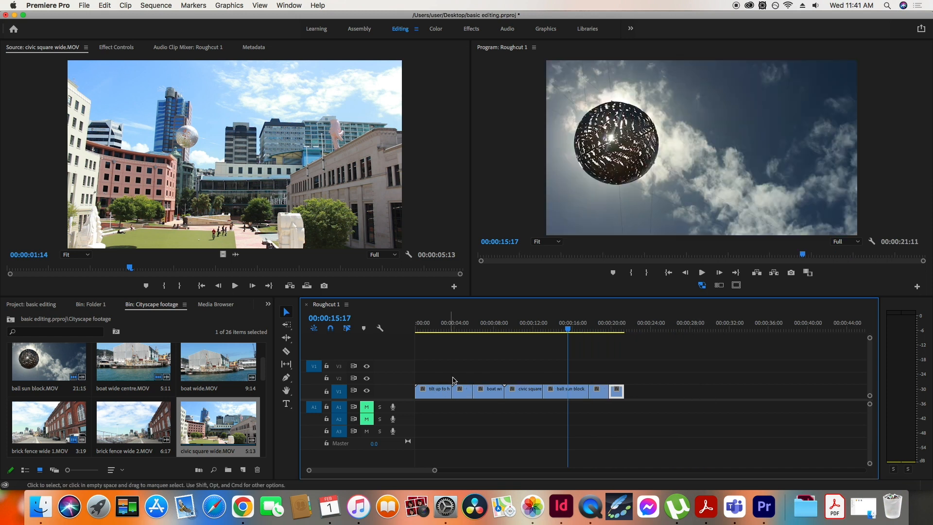
Step: Place the playhead at 00:00:10:17 and move the civic square wide clip straight up from track V1 to V2
{"action": "left_click", "coordinate": [597, 331]}
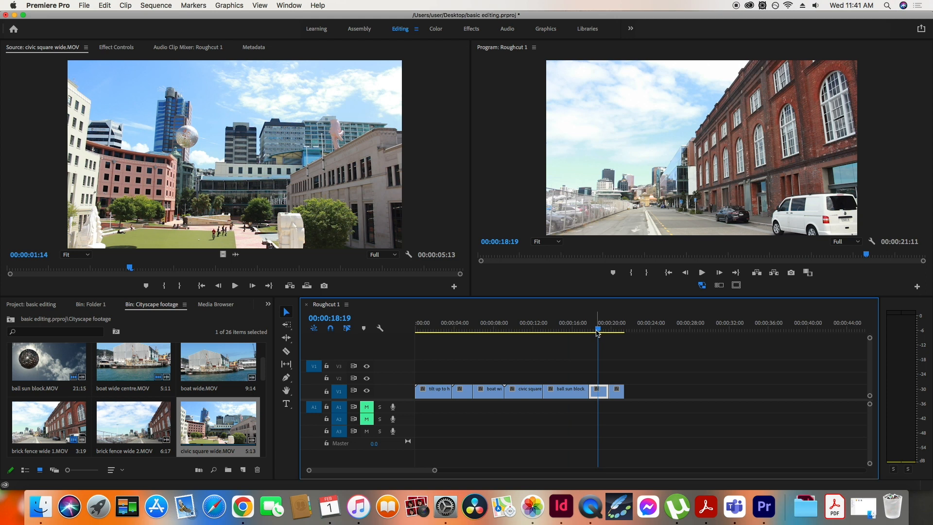
{"action": "left_click", "coordinate": [571, 329]}
{"action": "left_click_drag", "start_coordinate": [571, 330], "coordinate": [520, 336]}
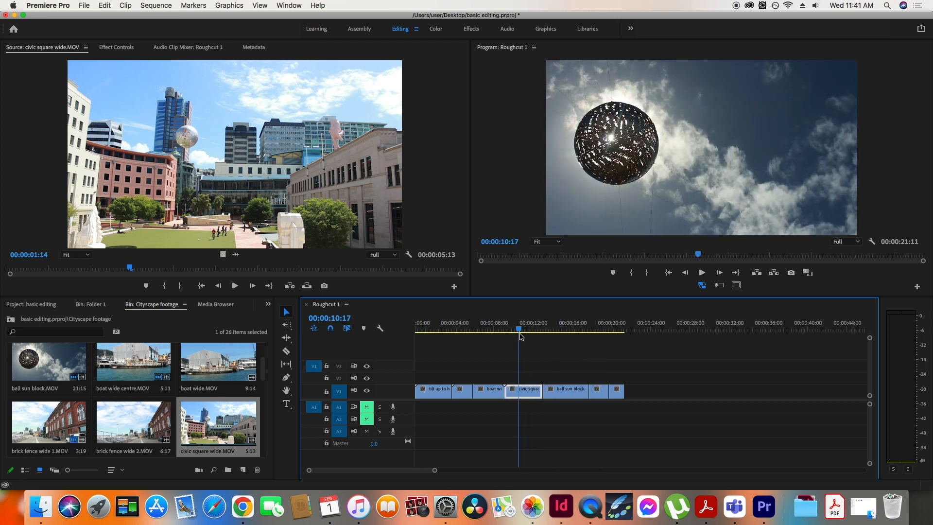
{"action": "left_click_drag", "start_coordinate": [524, 397], "coordinate": [520, 384]}
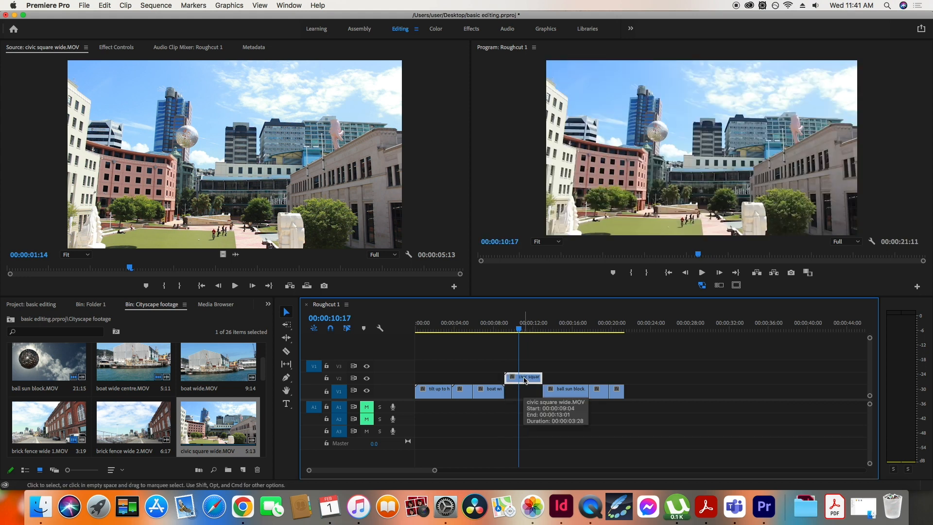
Step: Set the civic square wide clip's speed to 50%, play back the slow motion, and undo the speed change
{"action": "right_click", "coordinate": [524, 381]}
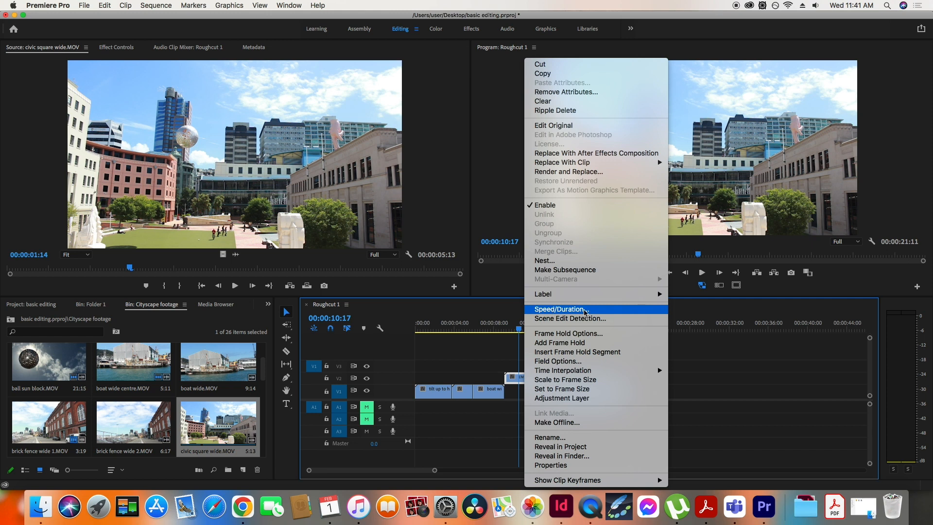
{"action": "left_click", "coordinate": [559, 309]}
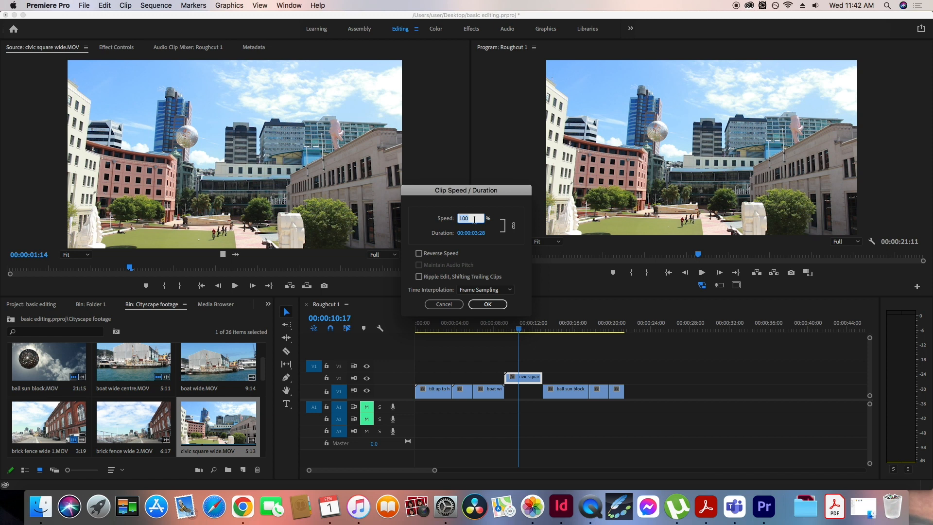
{"action": "type", "text": "50"}
{"action": "left_click", "coordinate": [487, 304]}
{"action": "left_click", "coordinate": [513, 326]}
{"action": "key", "text": "space"}
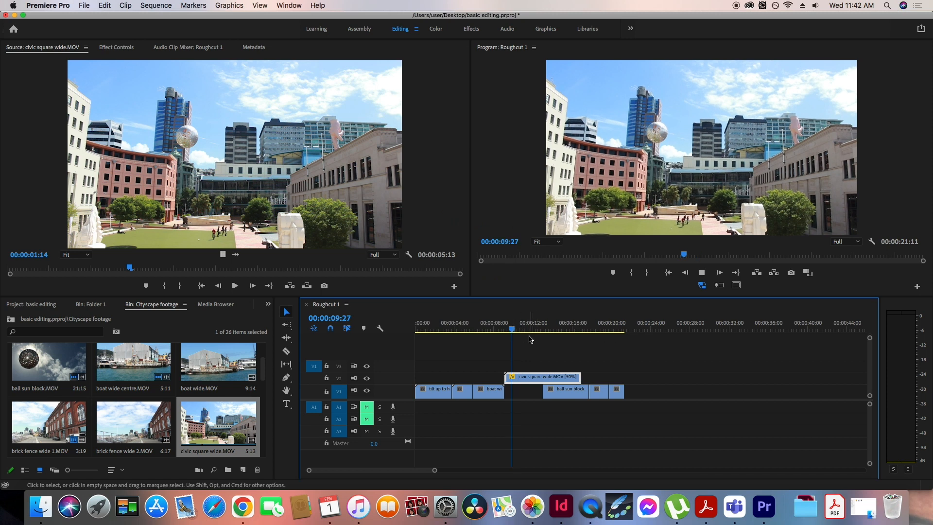
{"action": "key", "text": "space"}
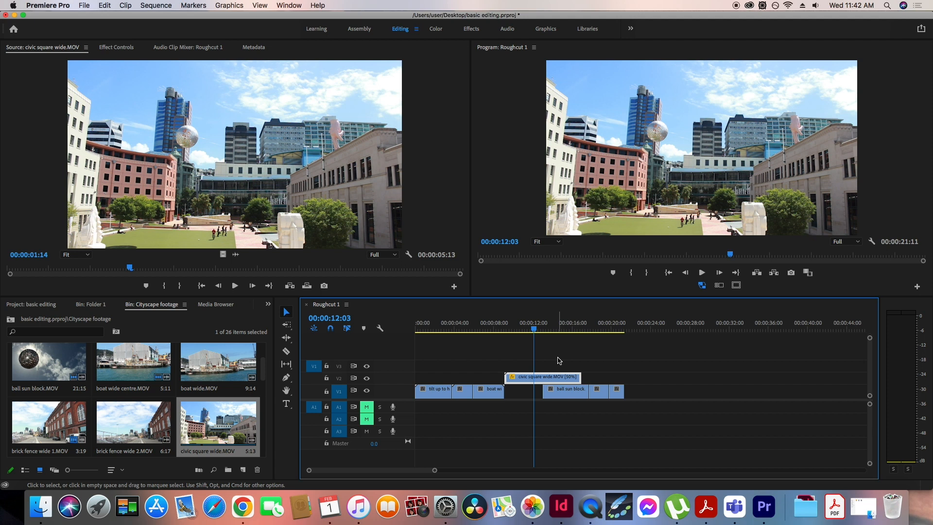
{"action": "key", "text": "super+z"}
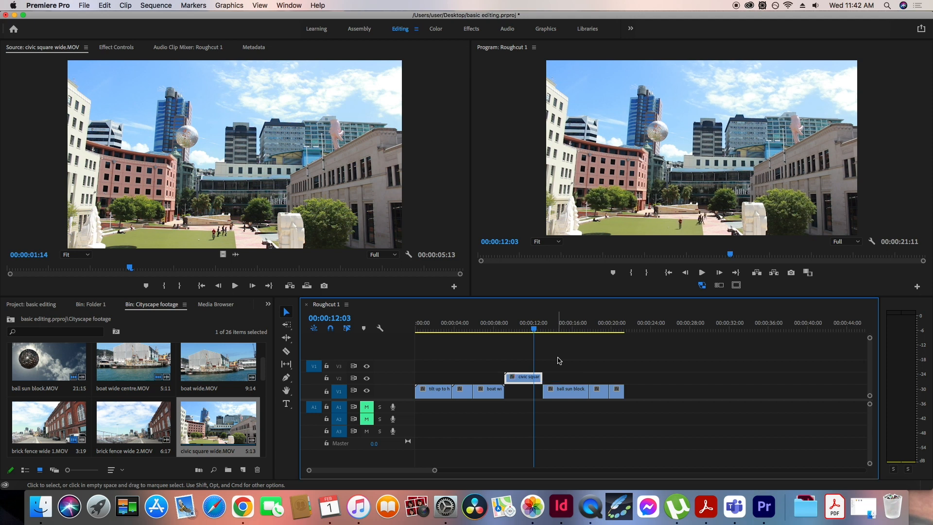
Step: Try to set the civic square wide clip's speed to -50%
{"action": "right_click", "coordinate": [527, 377]}
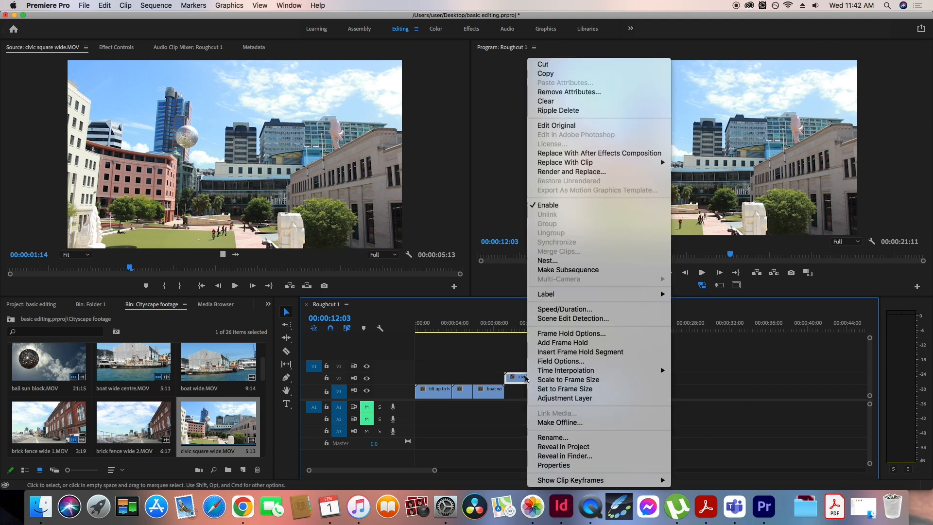
{"action": "left_click", "coordinate": [564, 309]}
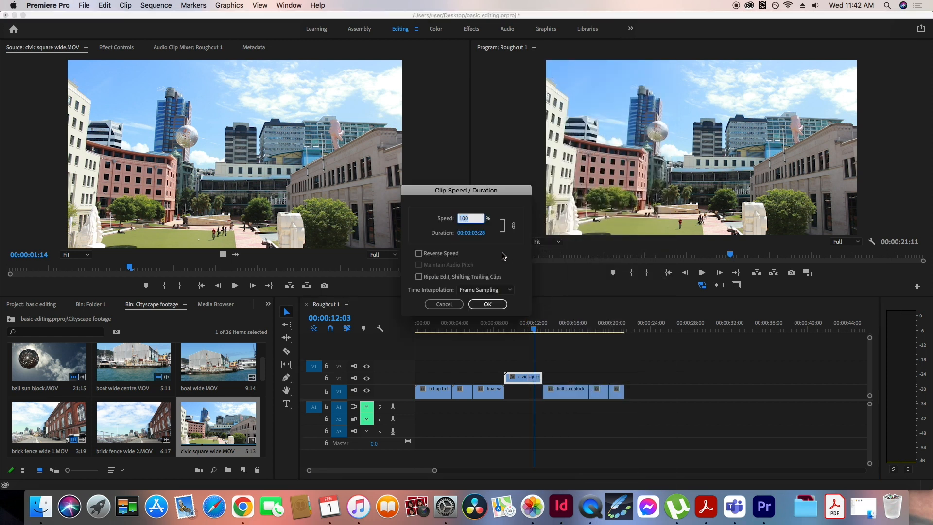
{"action": "type", "text": "-50"}
{"action": "left_click", "coordinate": [487, 304]}
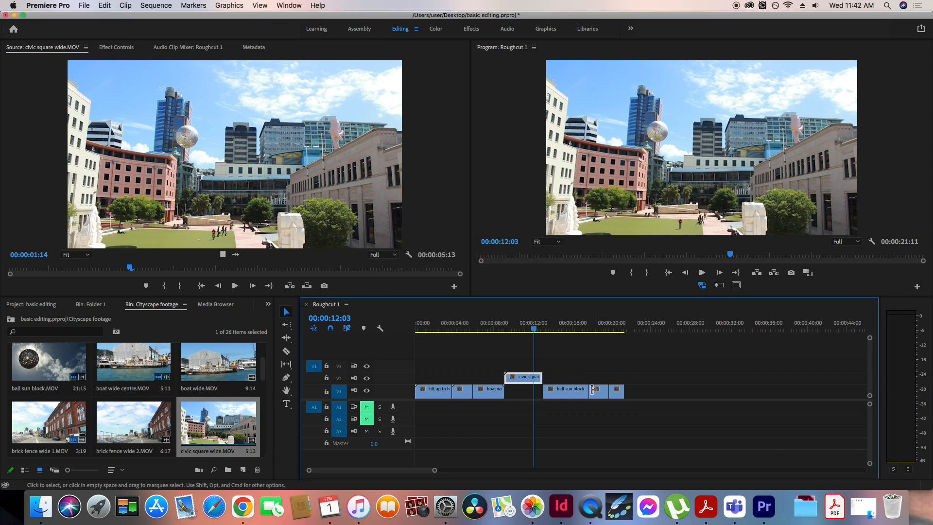
Step: Turn on Reverse Speed for the civic square wide clip, play it back, and undo the reversal
{"action": "right_click", "coordinate": [532, 378]}
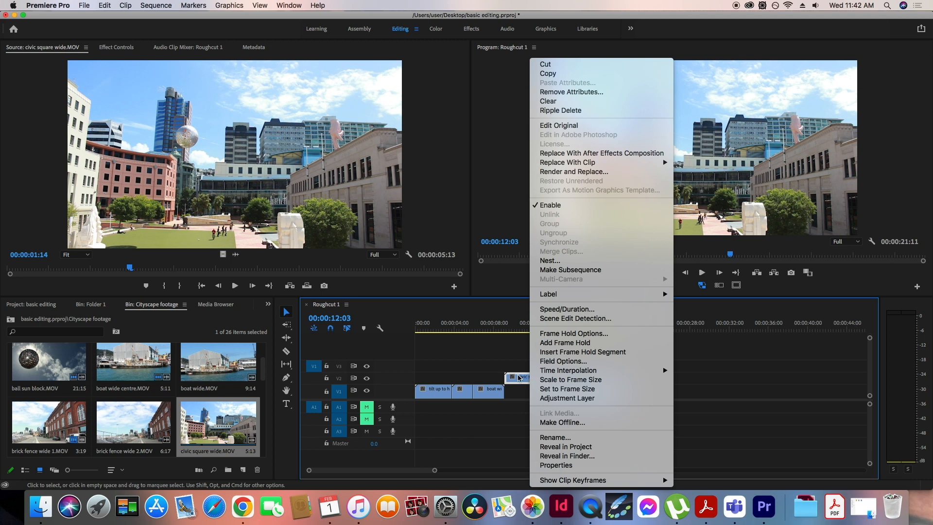
{"action": "left_click", "coordinate": [562, 309]}
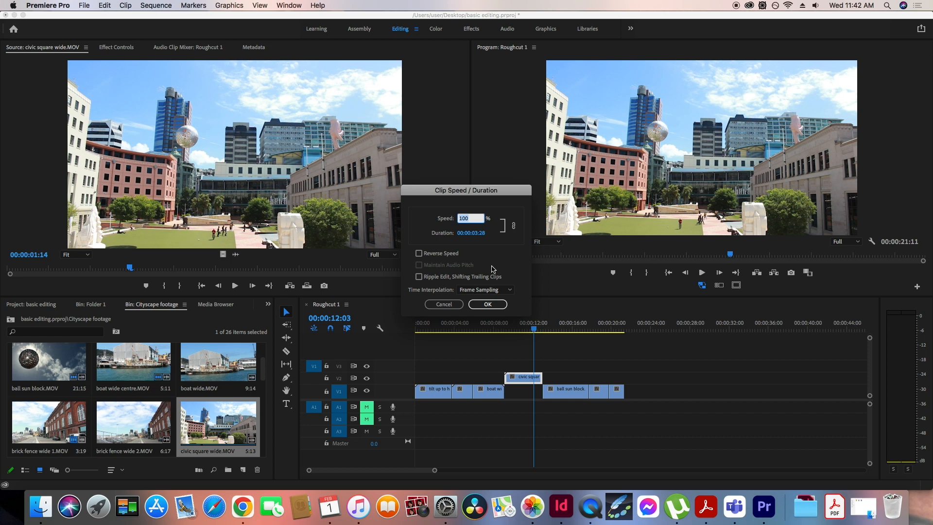
{"action": "left_click", "coordinate": [420, 256]}
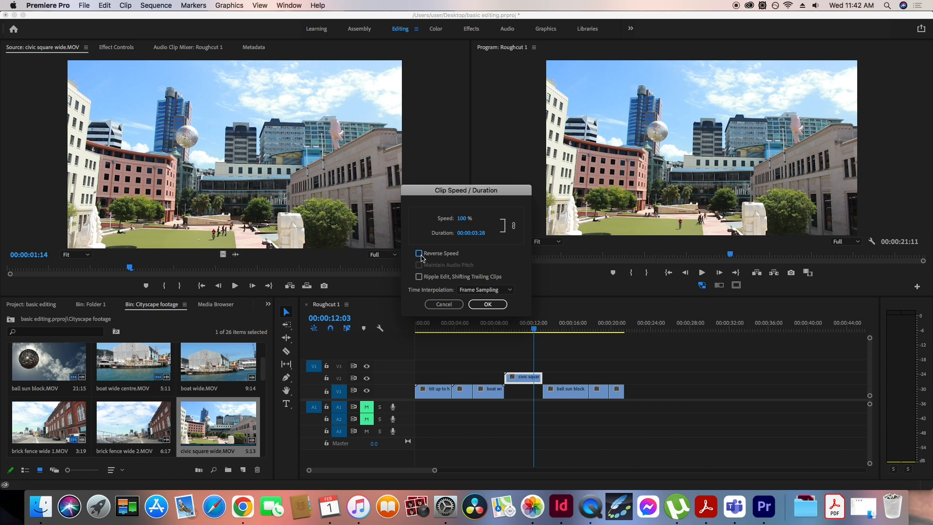
{"action": "left_click", "coordinate": [487, 304]}
{"action": "left_click", "coordinate": [512, 329]}
{"action": "key", "text": "space"}
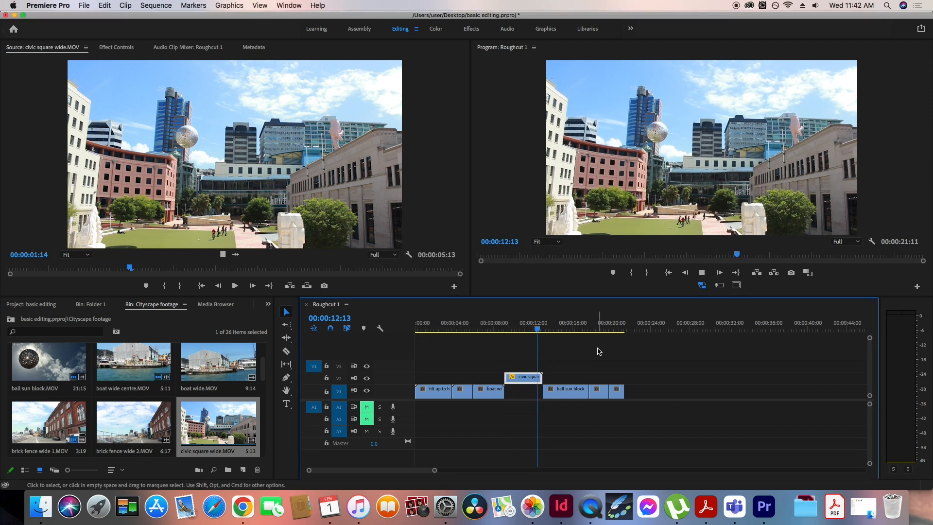
{"action": "key", "text": "space"}
{"action": "key", "text": "super+z"}
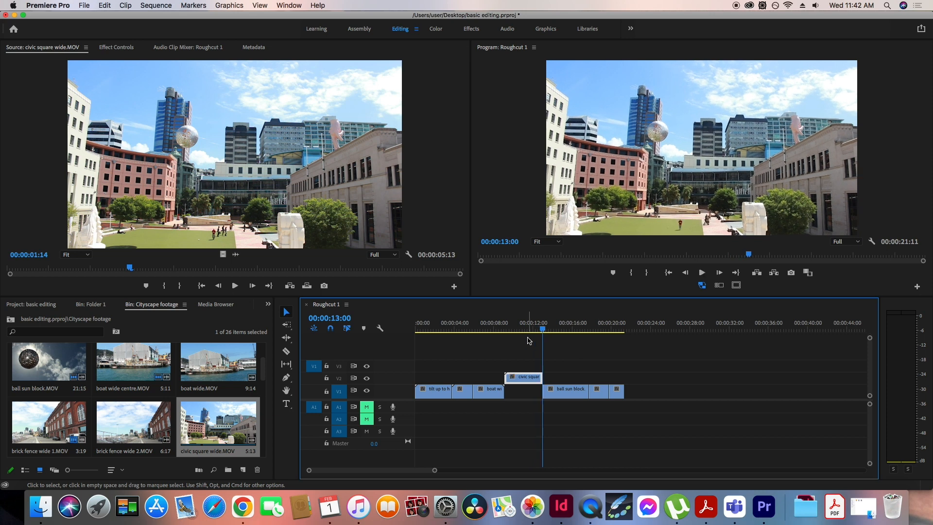
Step: Set the civic square wide clip's speed to 200%, play back the fast motion, and undo the speed change
{"action": "left_click_drag", "start_coordinate": [528, 327], "coordinate": [518, 327]}
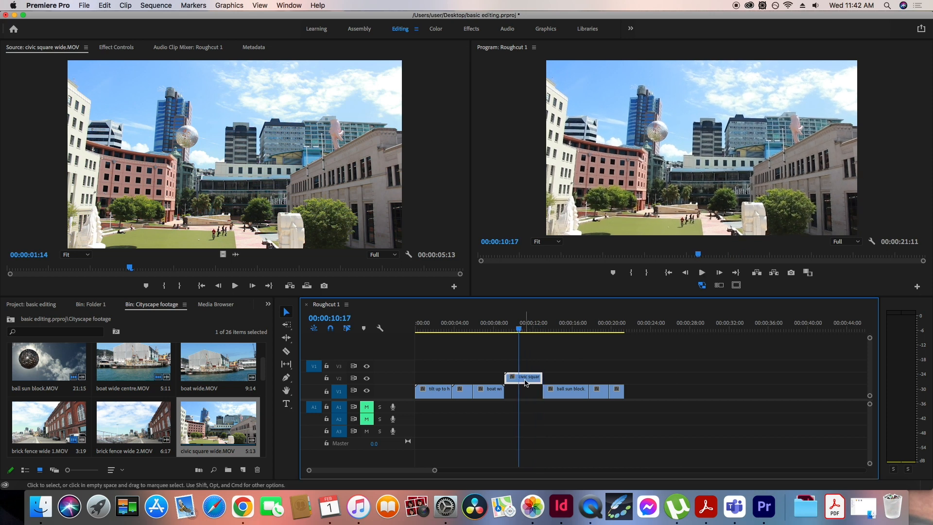
{"action": "right_click", "coordinate": [528, 381]}
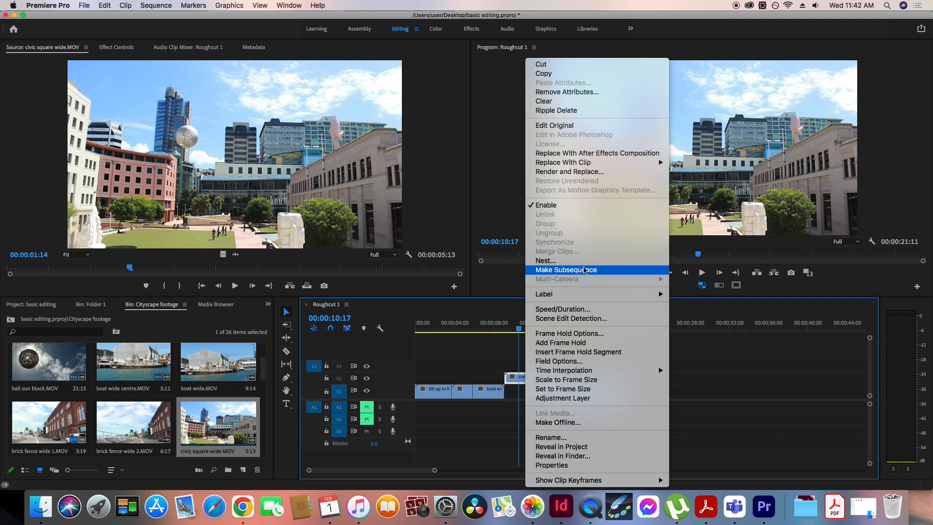
{"action": "left_click", "coordinate": [563, 309]}
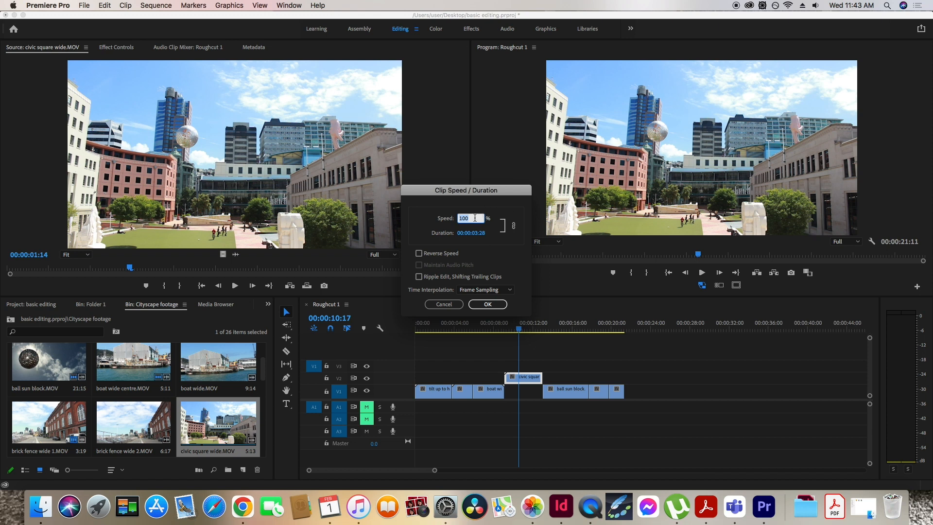
{"action": "type", "text": "200"}
{"action": "key", "text": "Return"}
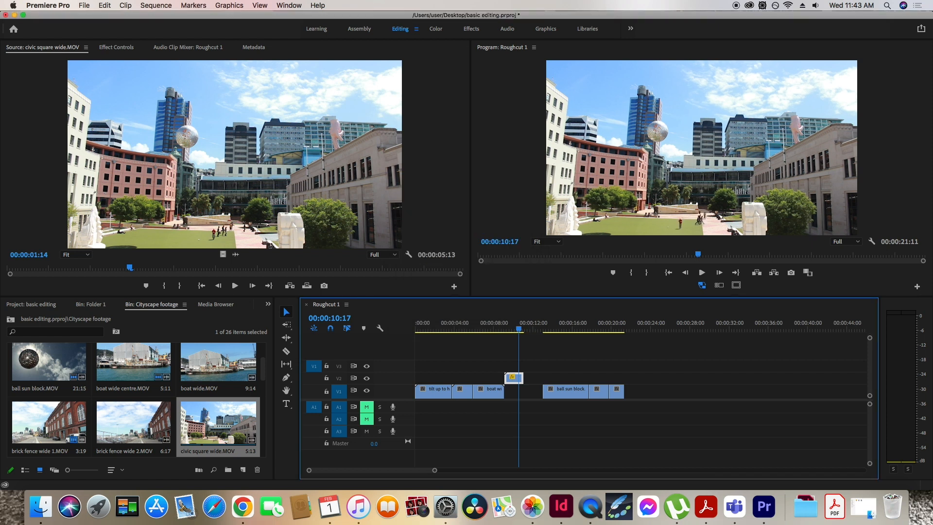
{"action": "left_click", "coordinate": [506, 328]}
{"action": "key", "text": "space"}
{"action": "key", "text": "space"}
{"action": "key", "text": "super+z"}
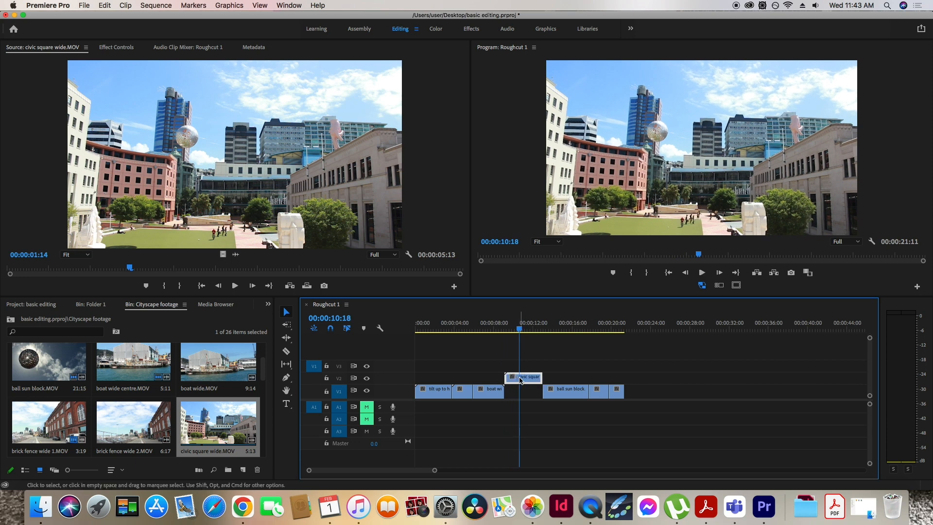
Step: Speed up the civic square wide clip to about a quarter of its length, play it back, and undo the change
{"action": "right_click", "coordinate": [520, 380]}
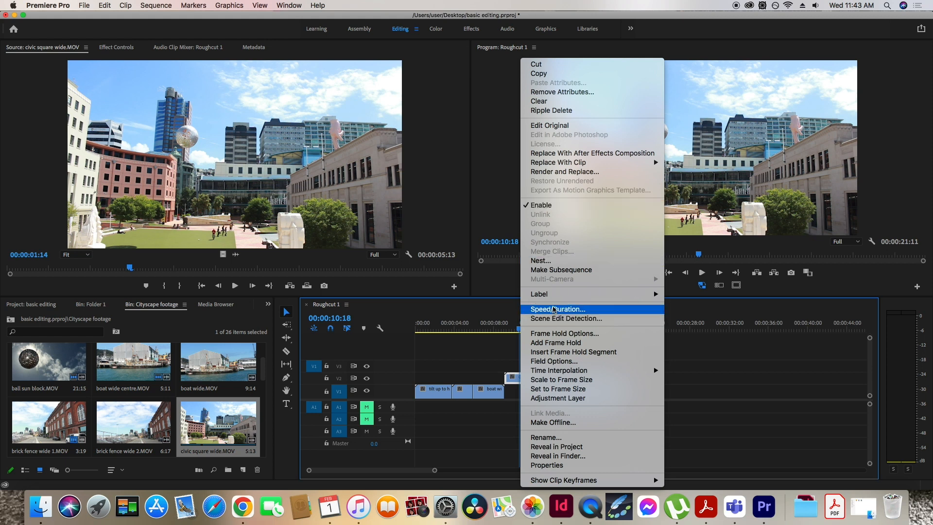
{"action": "left_click", "coordinate": [557, 309]}
{"action": "type", "text": "40"}
{"action": "key", "text": "Return"}
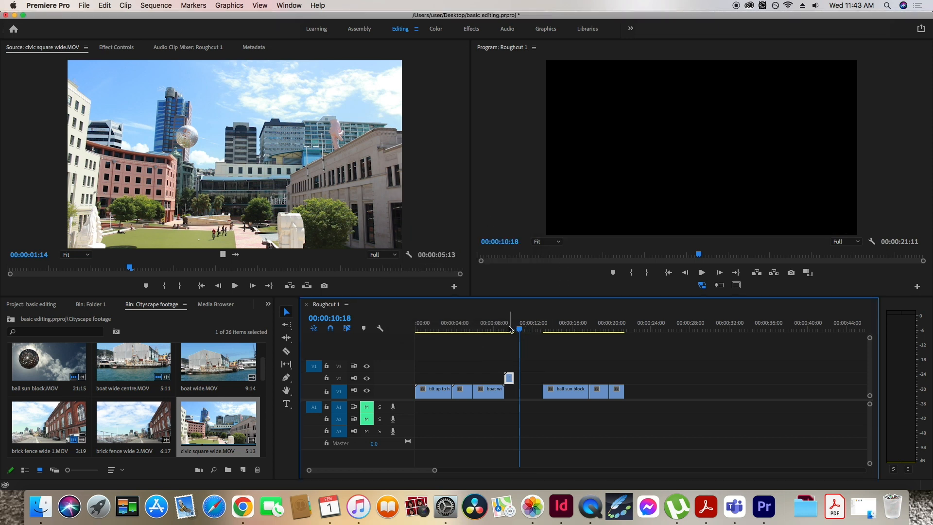
{"action": "left_click_drag", "start_coordinate": [518, 328], "coordinate": [507, 329]}
{"action": "key", "text": "space"}
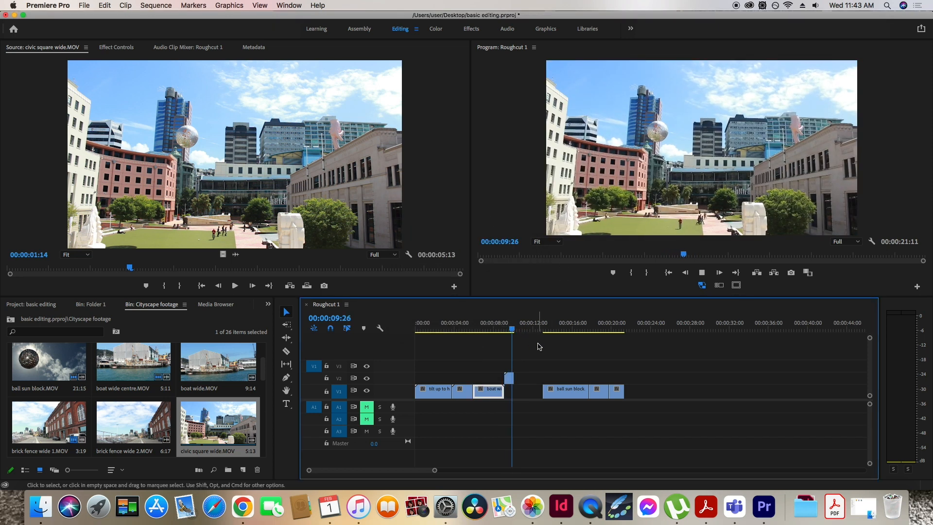
{"action": "key", "text": "super+z"}
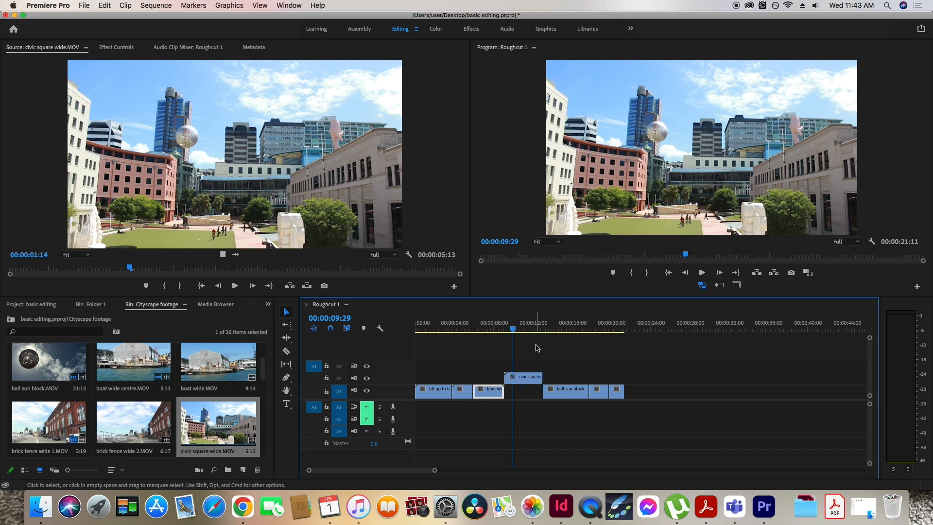
Step: Apply a fast Speed/Duration setting to the civic square wide clip once more and undo it without playback
{"action": "left_click", "coordinate": [531, 376]}
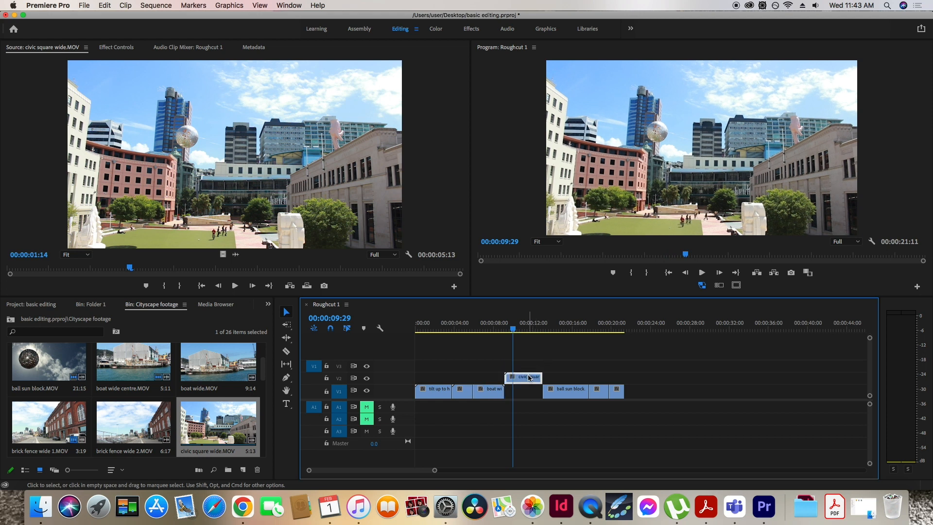
{"action": "right_click", "coordinate": [519, 378]}
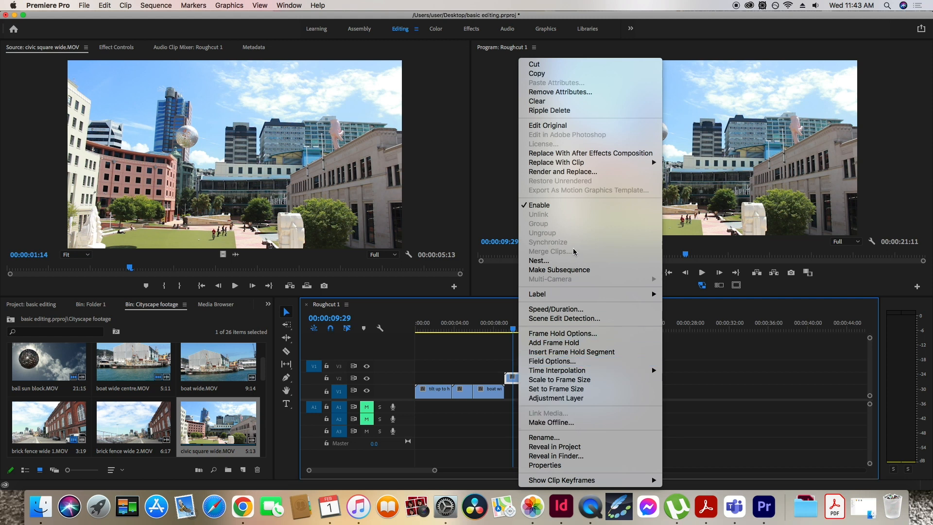
{"action": "left_click", "coordinate": [556, 309]}
{"action": "key", "text": "BackSpace"}
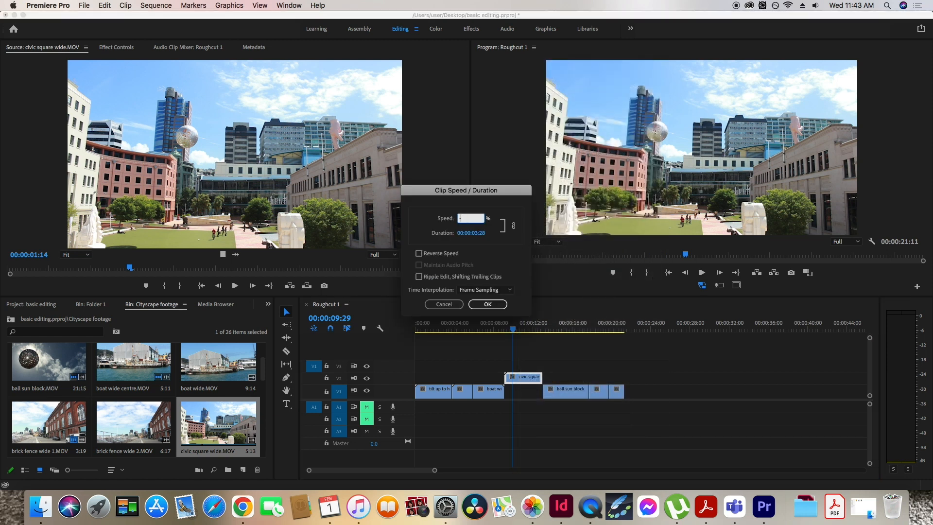
{"action": "key", "text": "Return"}
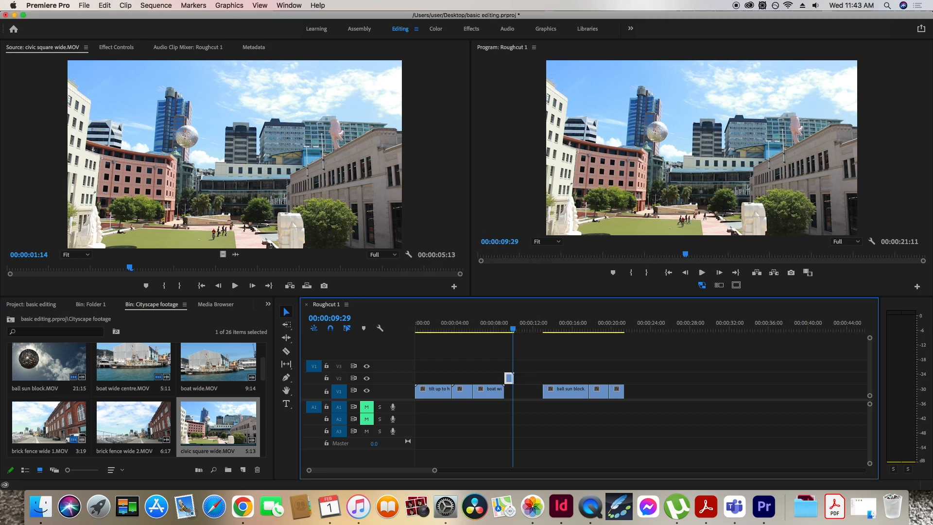
{"action": "key", "text": "super+z"}
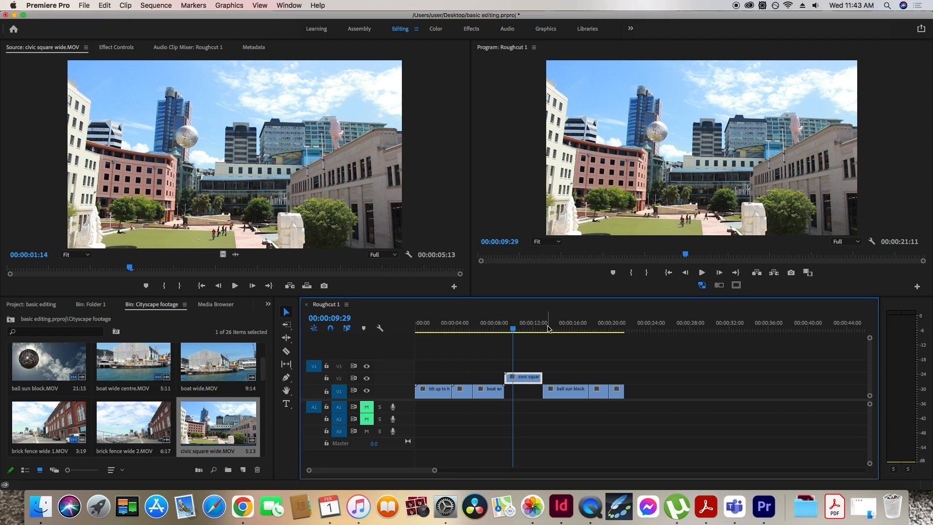
Step: Set the civic square wide clip's speed to 0.1%, play back the extreme slow motion, and undo the speed change
{"action": "right_click", "coordinate": [525, 382]}
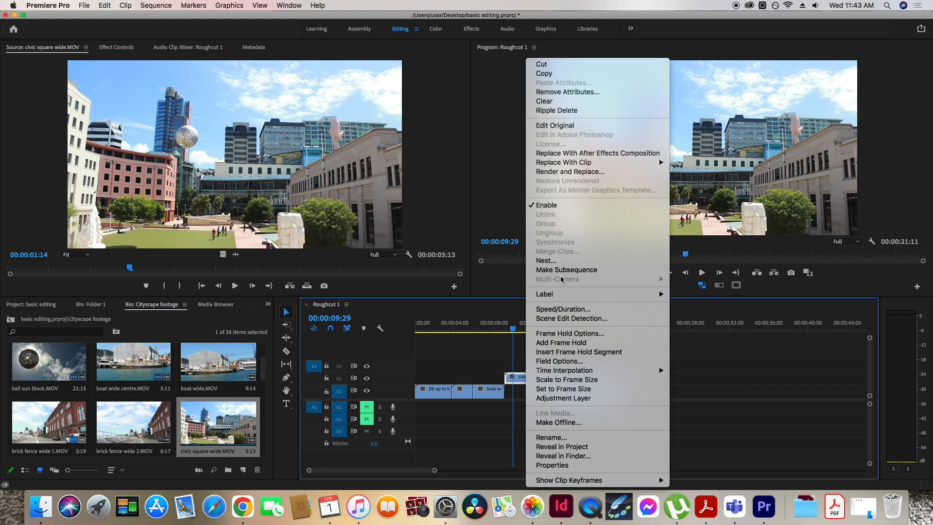
{"action": "left_click", "coordinate": [566, 305]}
{"action": "key", "text": "BackSpace"}
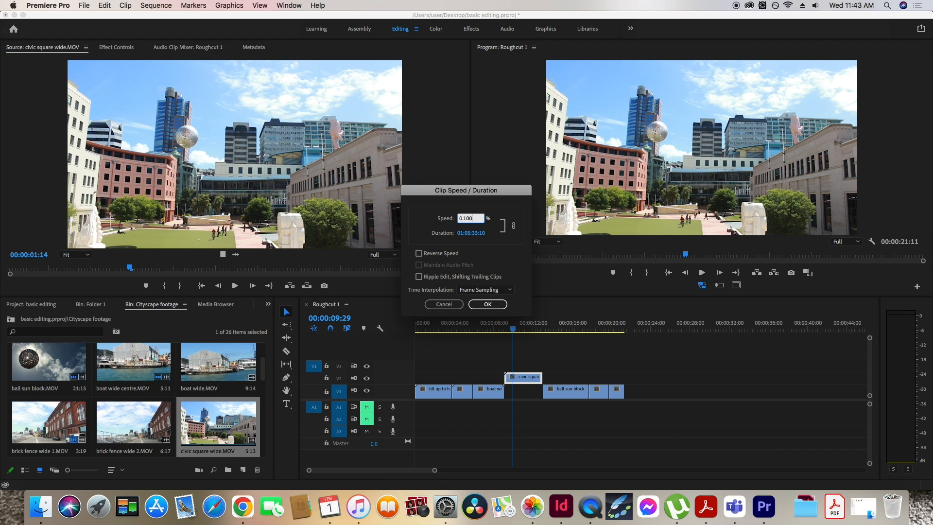
{"action": "key", "text": "Return"}
{"action": "key", "text": "space"}
{"action": "key", "text": "space"}
{"action": "left_click_drag", "start_coordinate": [383, 470], "coordinate": [794, 475]}
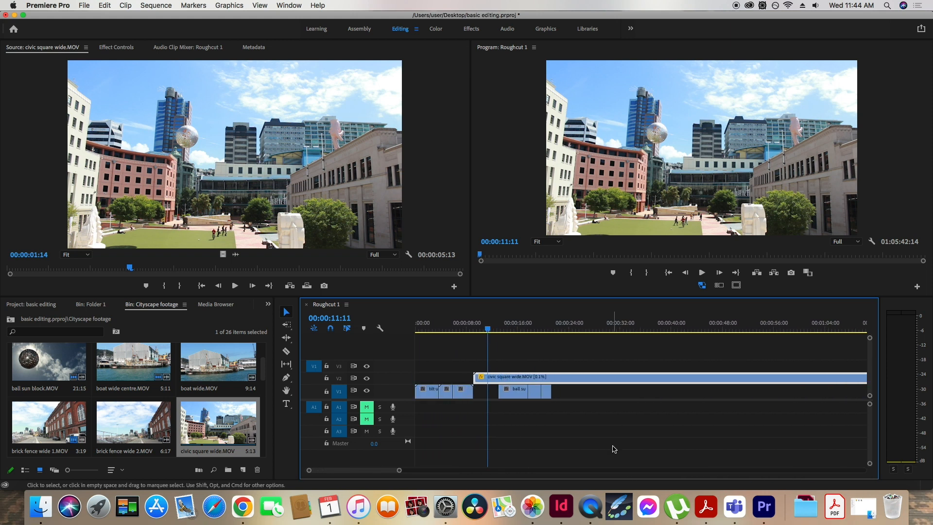
{"action": "key", "text": "super+z"}
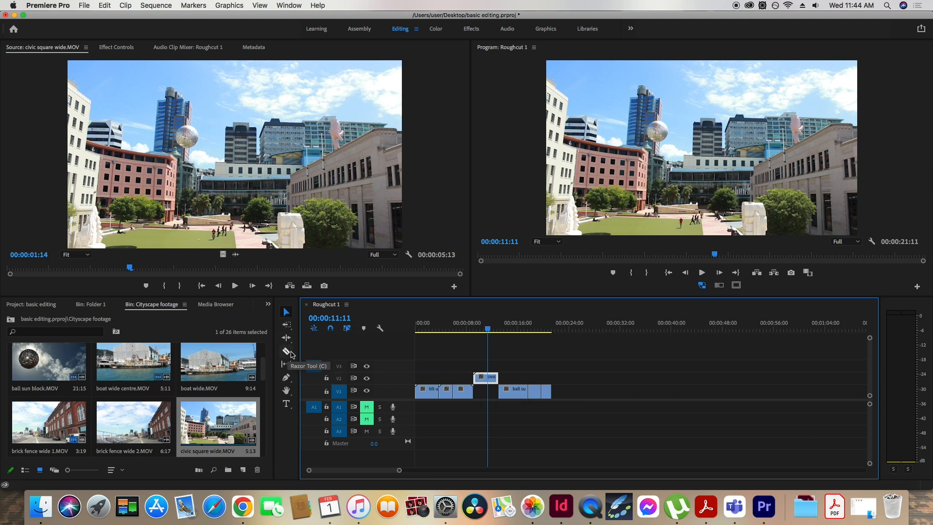
Step: Slip the civic square wide clip's media toward a slightly later portion using the Slip tool, keeping its place on V2
{"action": "left_click", "coordinate": [286, 364]}
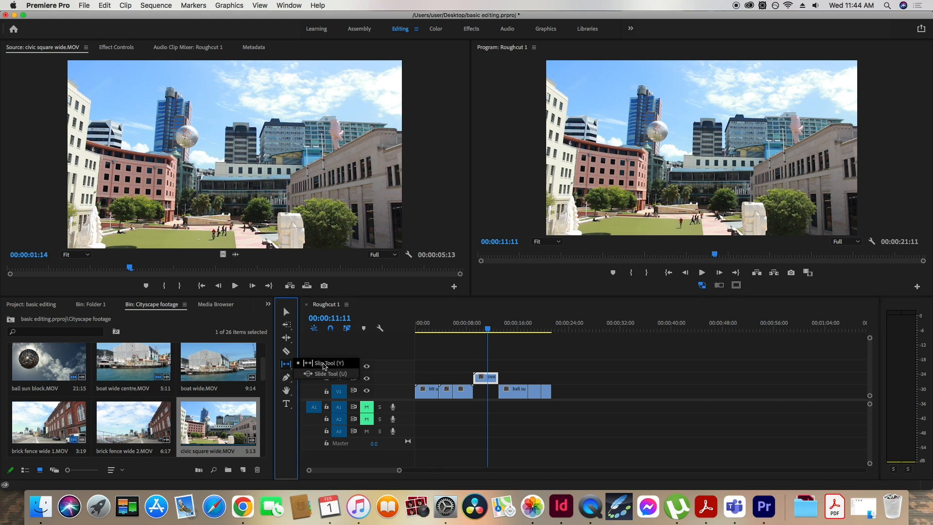
{"action": "left_click", "coordinate": [323, 363]}
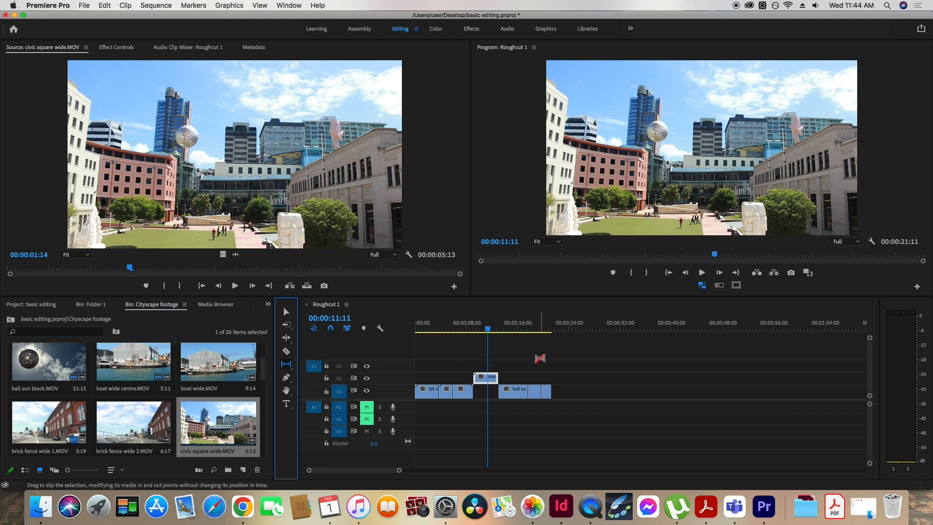
{"action": "key", "text": "equal"}
{"action": "key", "text": "equal"}
{"action": "key", "text": "equal"}
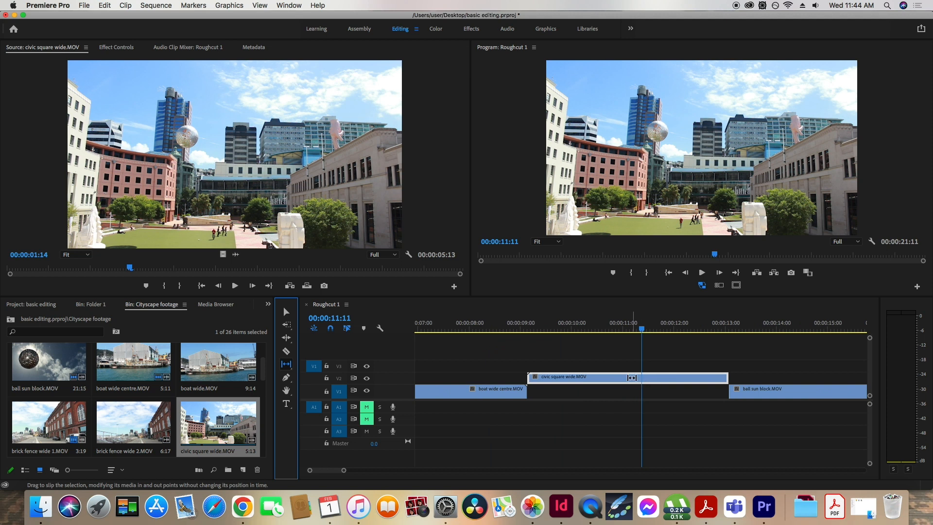
{"action": "left_click_drag", "start_coordinate": [631, 377], "coordinate": [609, 384]}
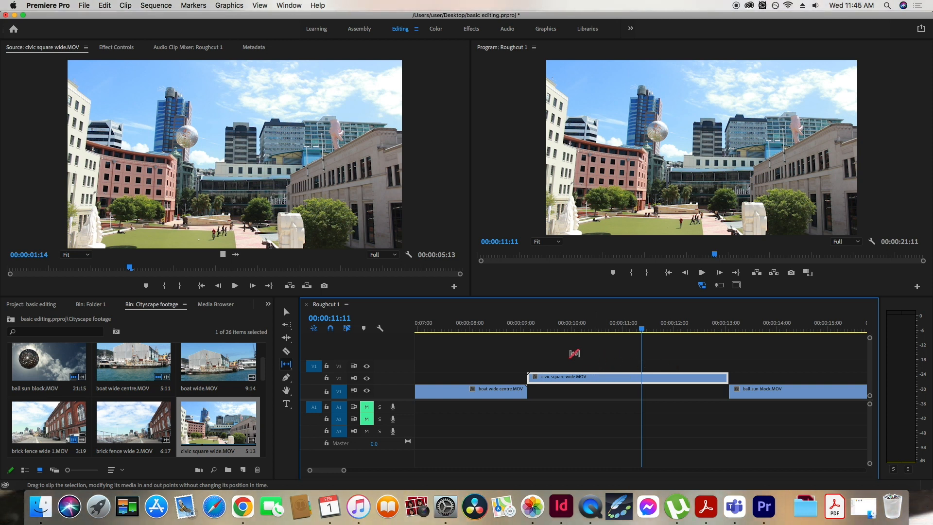
Step: Move the playhead to 00:00:09:07 and slip the civic square wide clip's media a few frames later
{"action": "left_click", "coordinate": [286, 311]}
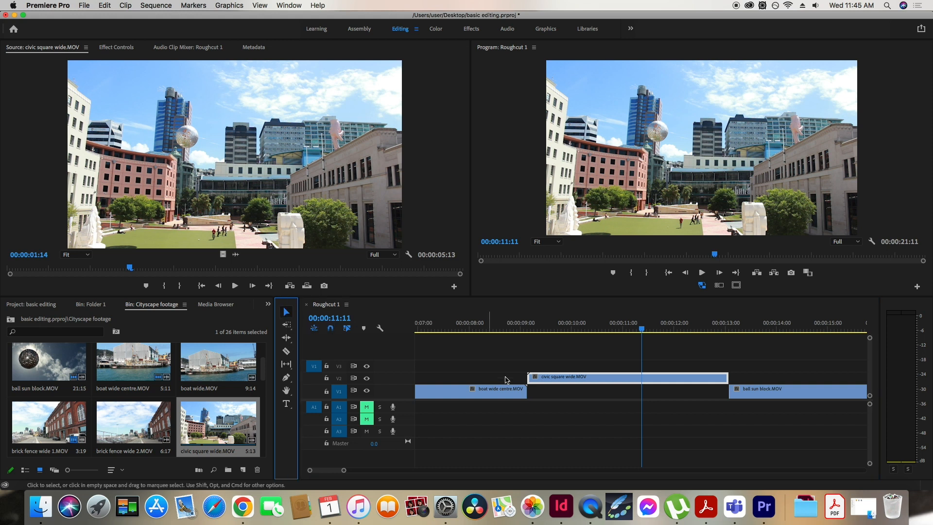
{"action": "left_click", "coordinate": [530, 329]}
{"action": "left_click_drag", "start_coordinate": [531, 331], "coordinate": [533, 330]}
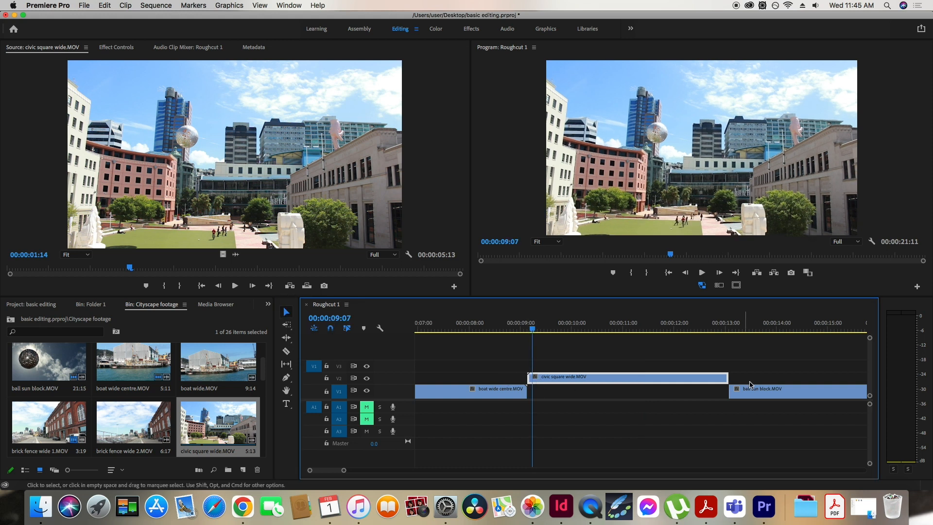
{"action": "left_click", "coordinate": [286, 364]}
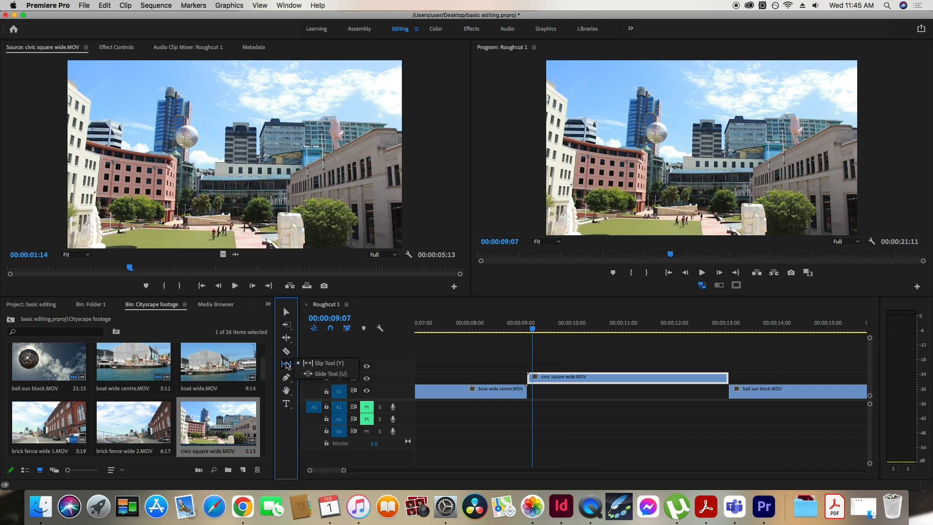
{"action": "left_click", "coordinate": [326, 363]}
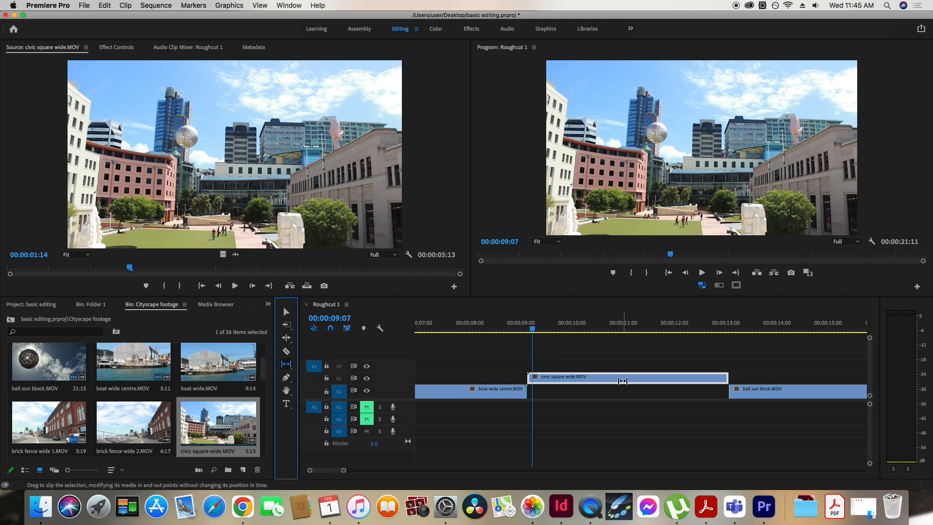
{"action": "mouse_move", "coordinate": [624, 380]}
{"action": "left_mouse_down"}
{"action": "mouse_move", "coordinate": [604, 380]}
{"action": "mouse_move", "coordinate": [617, 380]}
{"action": "left_mouse_up"}
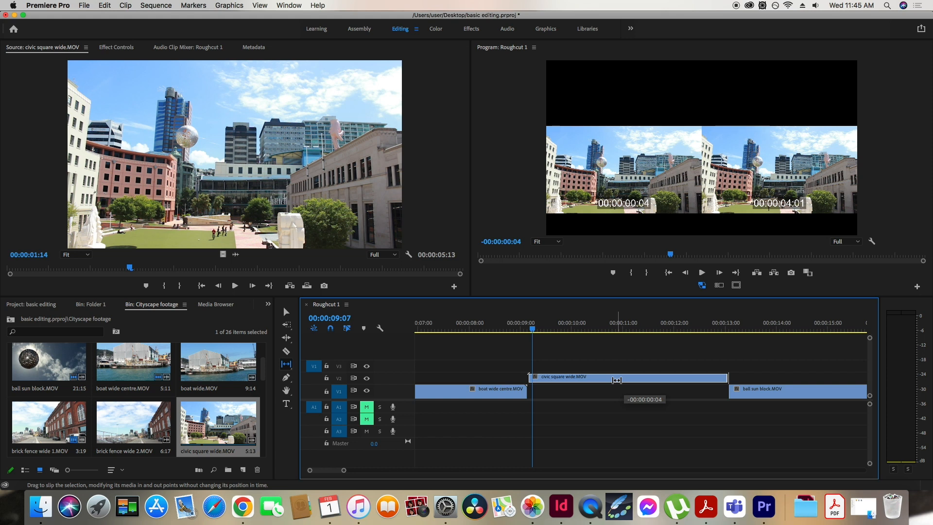
{"action": "left_click_drag", "start_coordinate": [615, 379], "coordinate": [610, 380]}
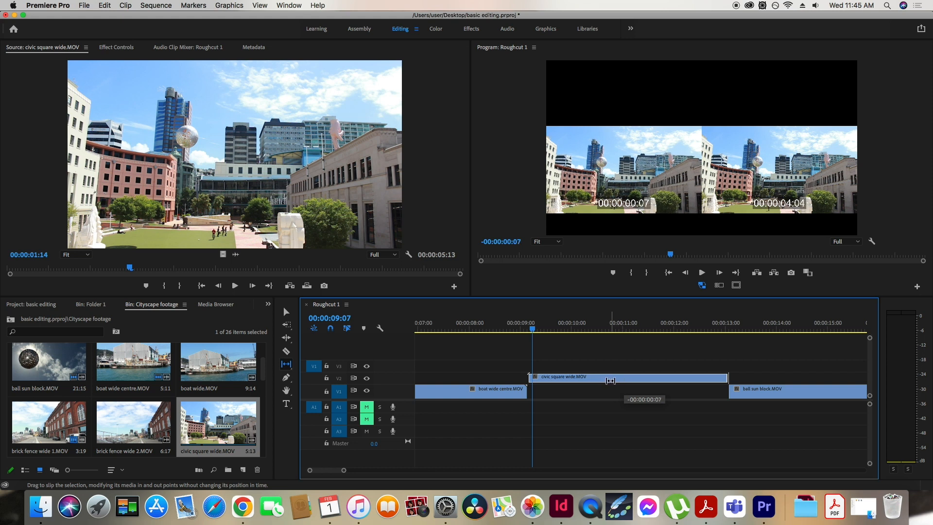
{"action": "mouse_move", "coordinate": [610, 380]}
{"action": "left_mouse_down"}
{"action": "mouse_move", "coordinate": [601, 381]}
{"action": "mouse_move", "coordinate": [614, 382]}
{"action": "left_mouse_up"}
Step: Try to shift the civic square wide clip along V2 with the Slide tool
{"action": "left_click", "coordinate": [285, 368]}
{"action": "left_click", "coordinate": [284, 368]}
{"action": "left_click", "coordinate": [325, 376]}
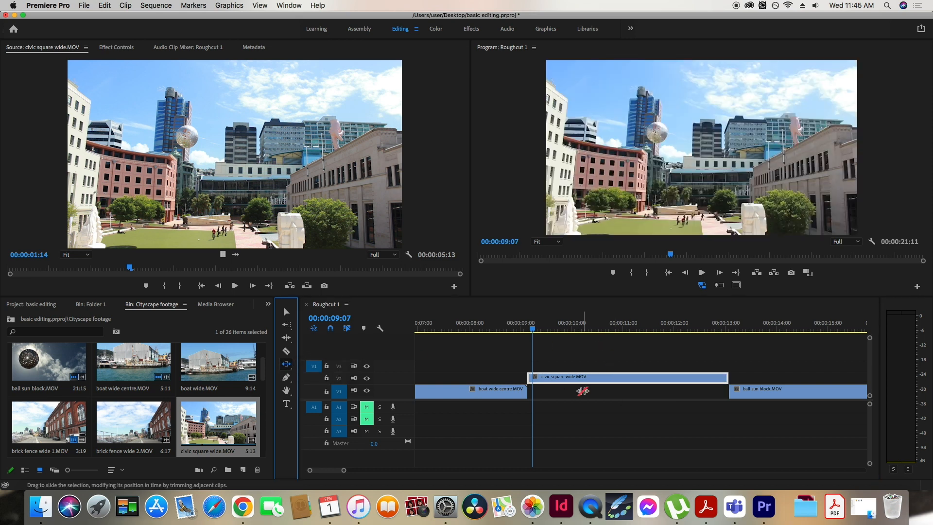
{"action": "mouse_move", "coordinate": [530, 378]}
{"action": "left_mouse_down"}
{"action": "mouse_move", "coordinate": [556, 379]}
{"action": "mouse_move", "coordinate": [528, 380]}
{"action": "left_mouse_up"}
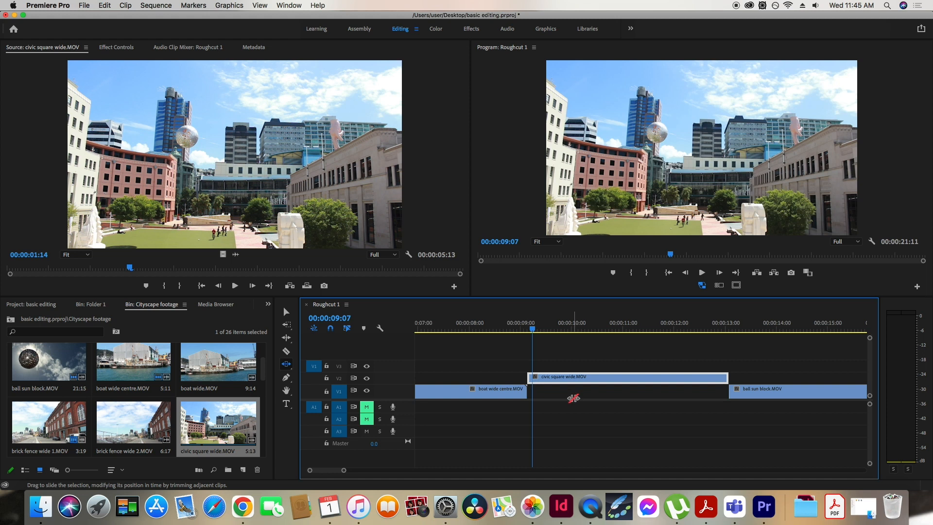
{"action": "left_click_drag", "start_coordinate": [599, 383], "coordinate": [616, 380]}
{"action": "left_click_drag", "start_coordinate": [730, 377], "coordinate": [607, 378]}
{"action": "left_click_drag", "start_coordinate": [464, 378], "coordinate": [581, 383]}
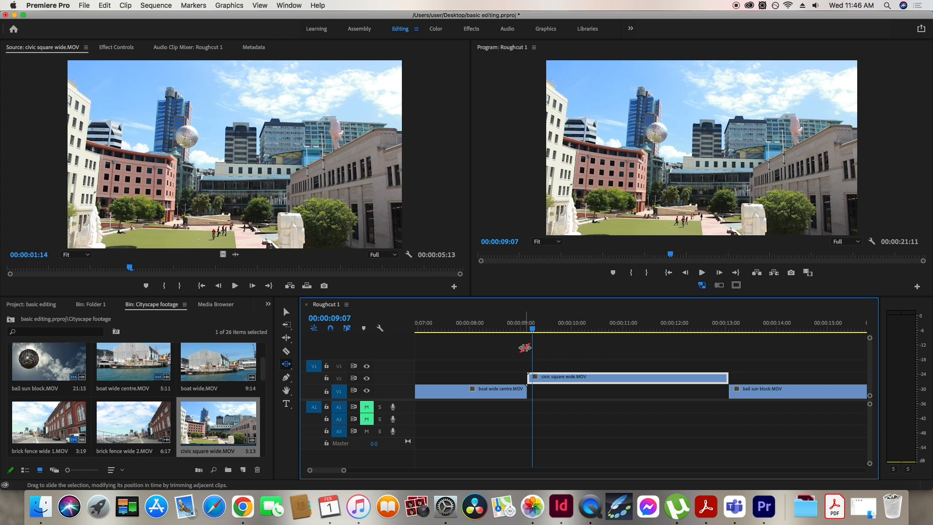
{"action": "left_click", "coordinate": [287, 365]}
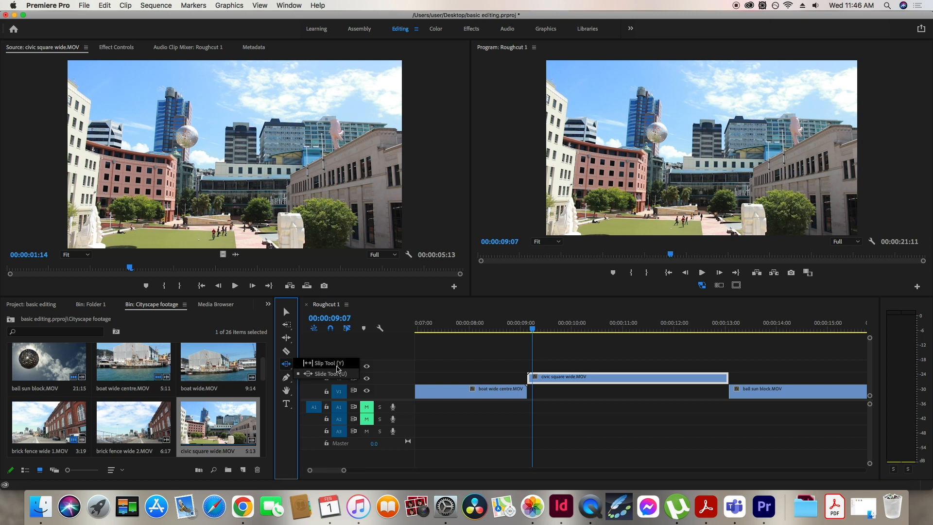
{"action": "left_click", "coordinate": [338, 367]}
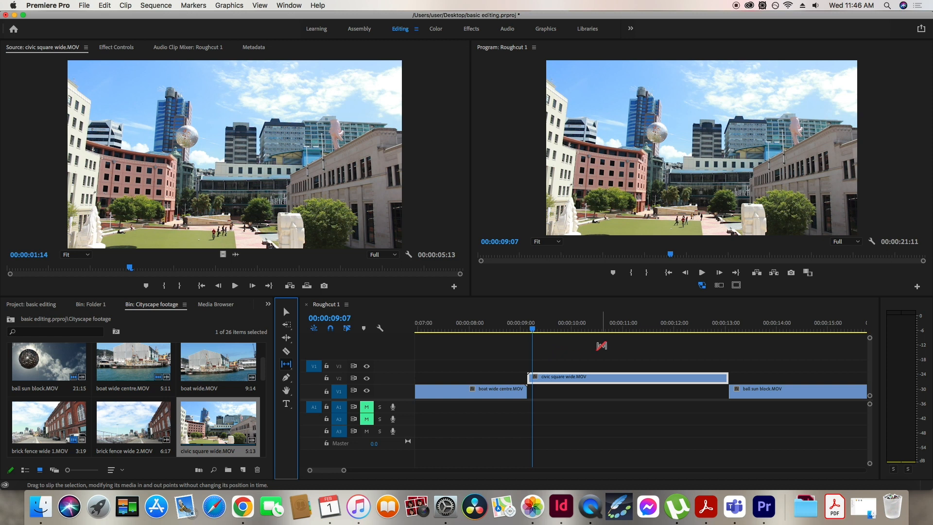
{"action": "left_click", "coordinate": [288, 366]}
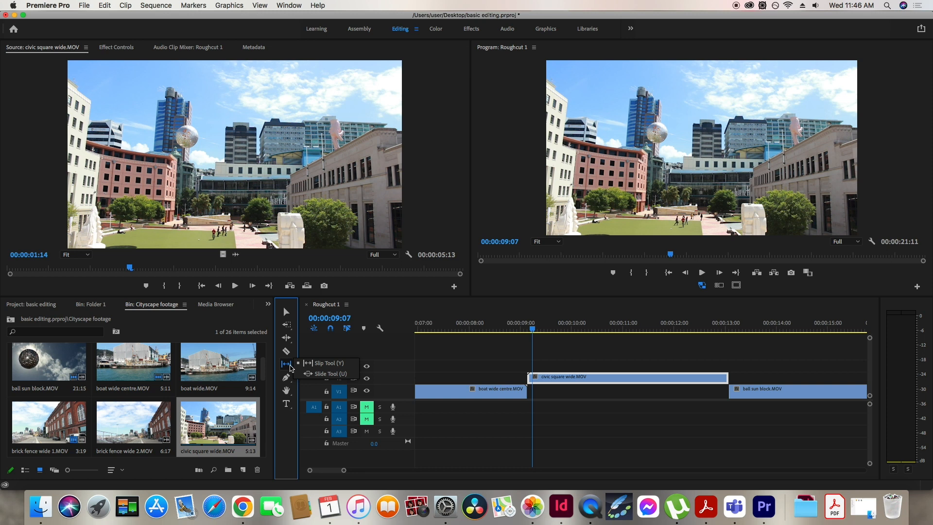
{"action": "left_click", "coordinate": [290, 368]}
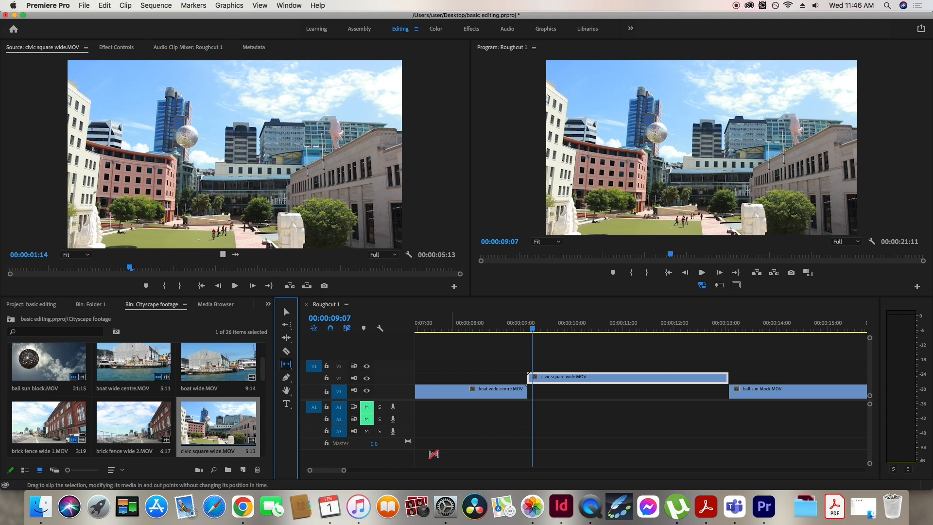
Step: Place the boat wide clip with its audio on V1 and A1 at 00:00:22:04, just past the last brick fence clip
{"action": "left_click_drag", "start_coordinate": [343, 470], "coordinate": [460, 470]}
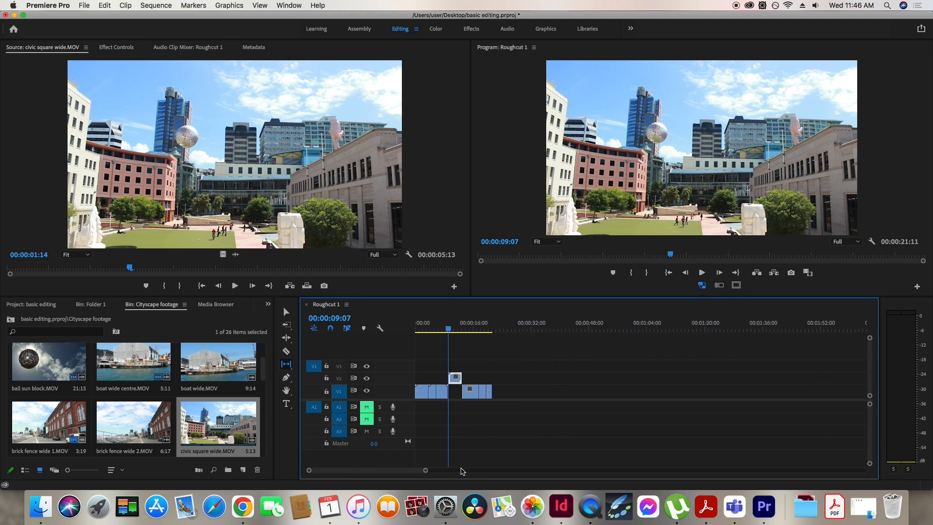
{"action": "left_click", "coordinate": [494, 332]}
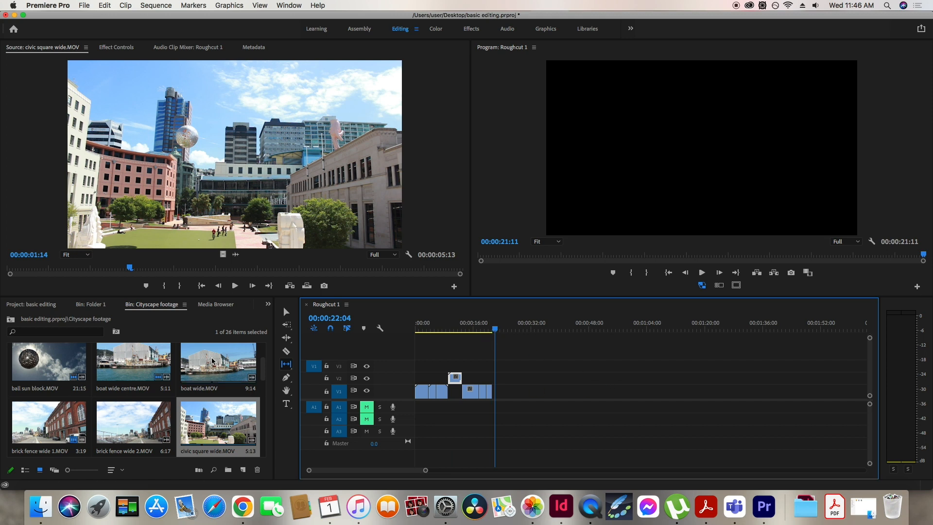
{"action": "left_click_drag", "start_coordinate": [211, 361], "coordinate": [500, 397]}
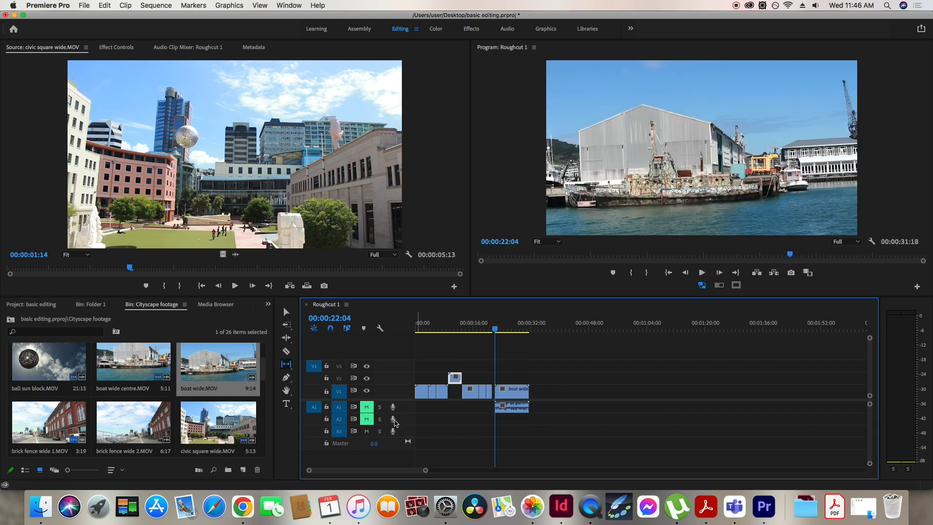
Step: Enlarge audio track A1 to show the boat wide clip's stereo waveform, with the playhead at 00:00:24:02
{"action": "left_click", "coordinate": [285, 313]}
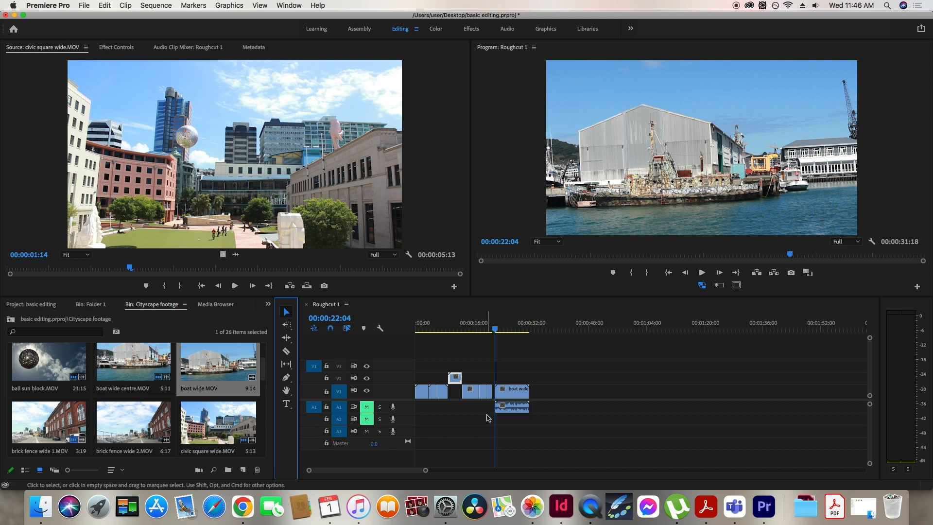
{"action": "key", "text": "equal"}
{"action": "key", "text": "equal"}
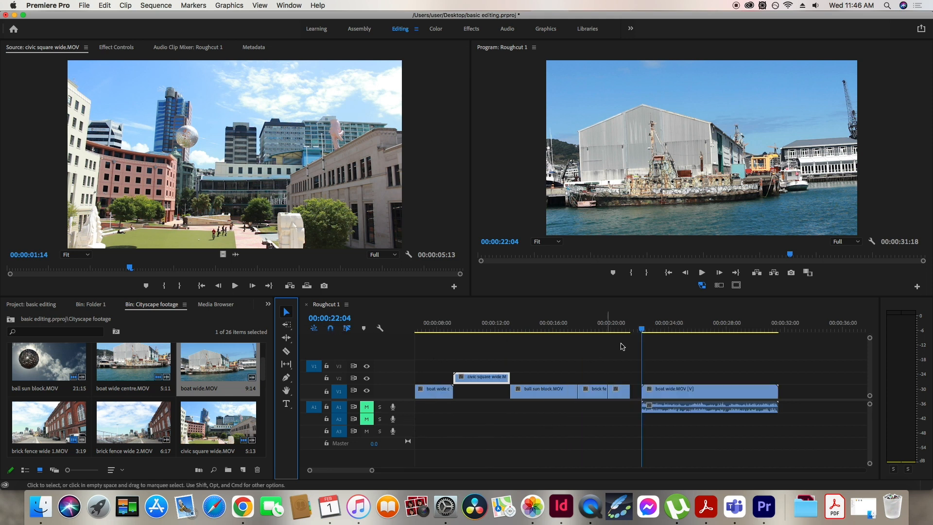
{"action": "left_click", "coordinate": [669, 327]}
{"action": "left_click_drag", "start_coordinate": [358, 412], "coordinate": [359, 438]}
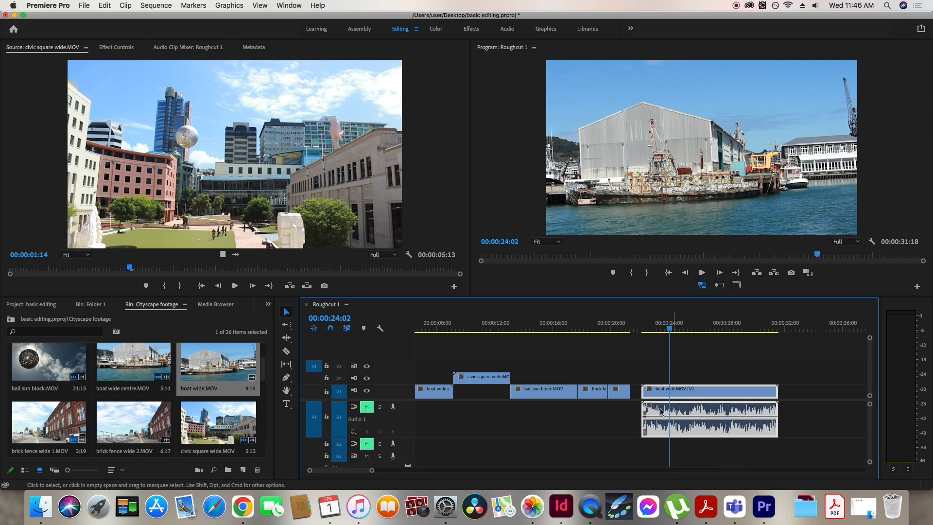
Step: Lower the boat wide clip's audio level line to about -2.5 dB and play the clip briefly
{"action": "left_click", "coordinate": [688, 328]}
{"action": "key", "text": "equal"}
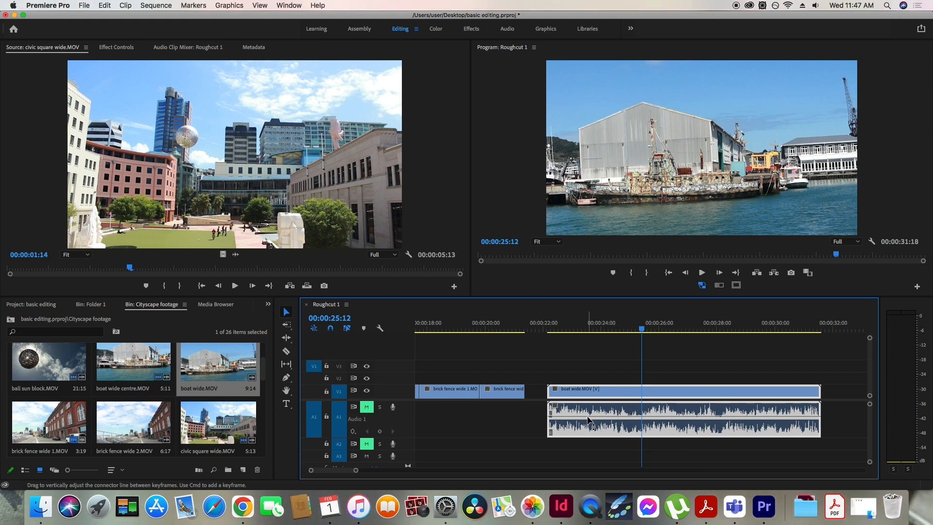
{"action": "mouse_move", "coordinate": [587, 419]}
{"action": "left_click_drag", "start_coordinate": [589, 419], "coordinate": [590, 419]}
{"action": "key", "text": "space"}
{"action": "key", "text": "space"}
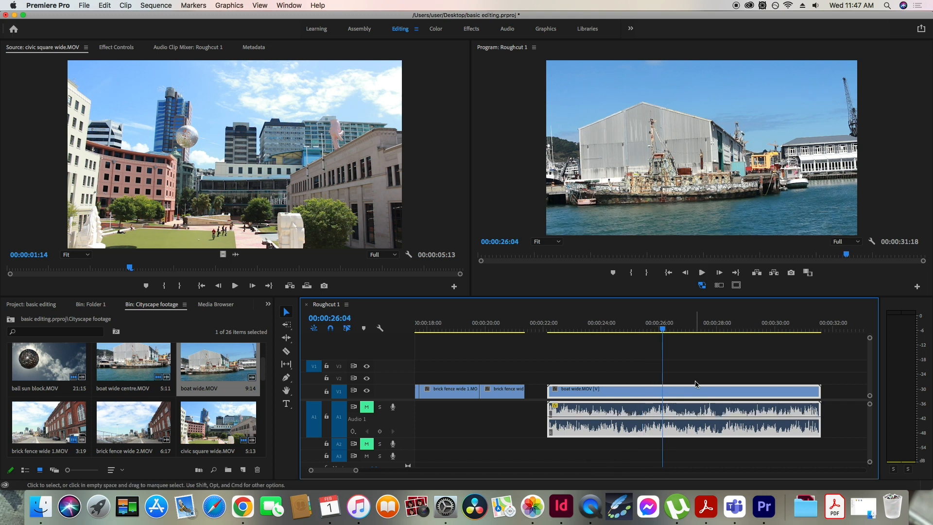
Step: Unmute audio track A1 and play back the boat wide clip twice to hear its sound
{"action": "left_click", "coordinate": [366, 406]}
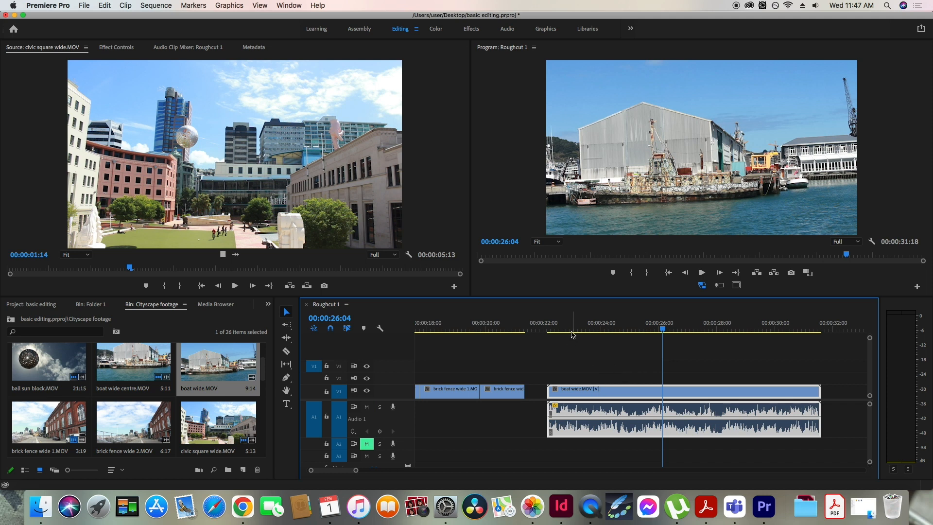
{"action": "key", "text": "space"}
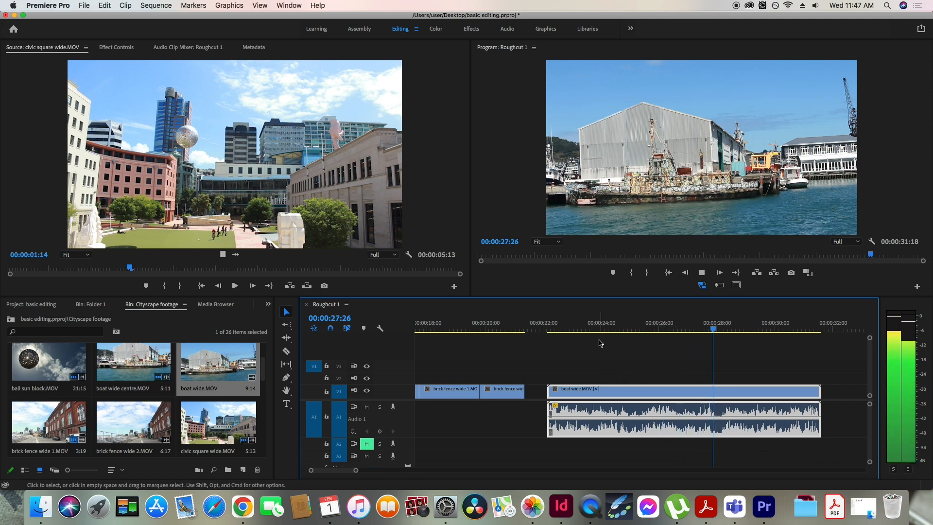
{"action": "key", "text": "space"}
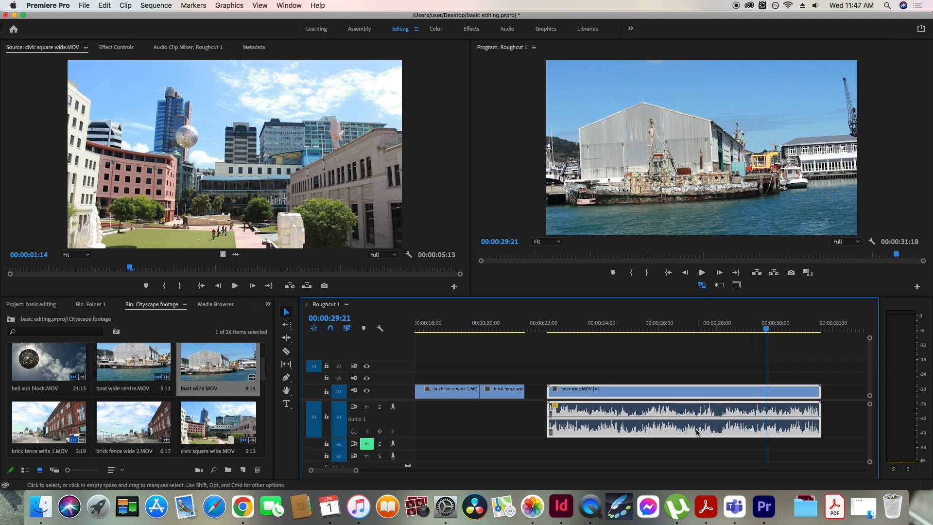
{"action": "left_click", "coordinate": [591, 325]}
{"action": "key", "text": "space"}
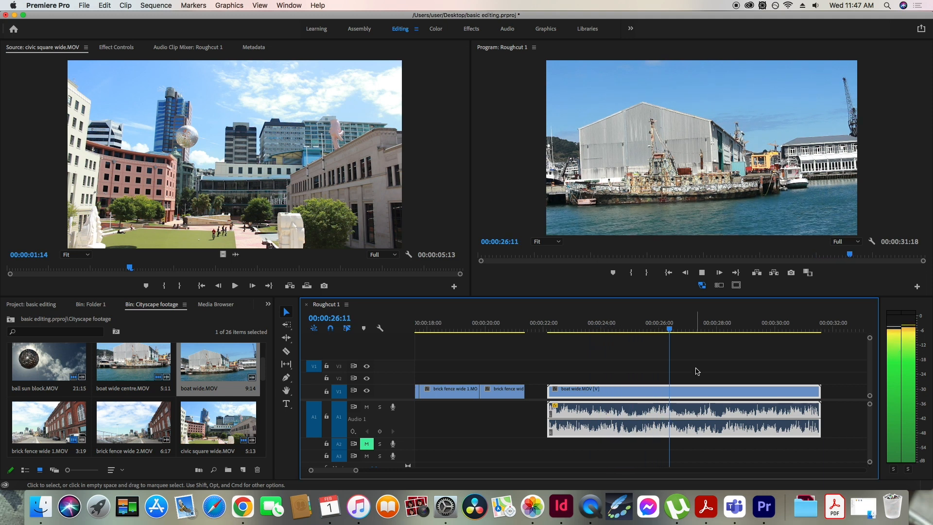
{"action": "key", "text": "space"}
Step: Add two volume keyframes to the boat wide audio with the Pen tool, about 00:00:06:22 into the clip and near its end
{"action": "left_click", "coordinate": [695, 439]}
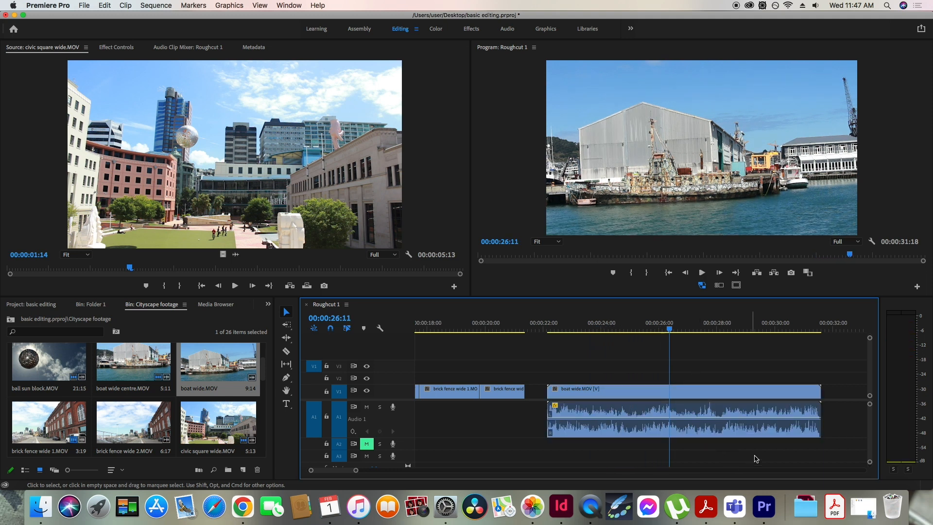
{"action": "left_click", "coordinate": [582, 329]}
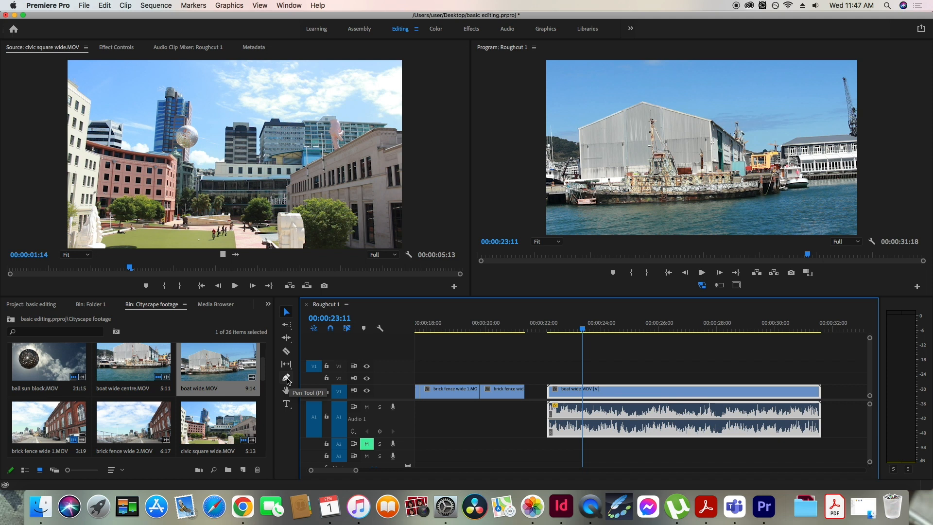
{"action": "left_click", "coordinate": [287, 379]}
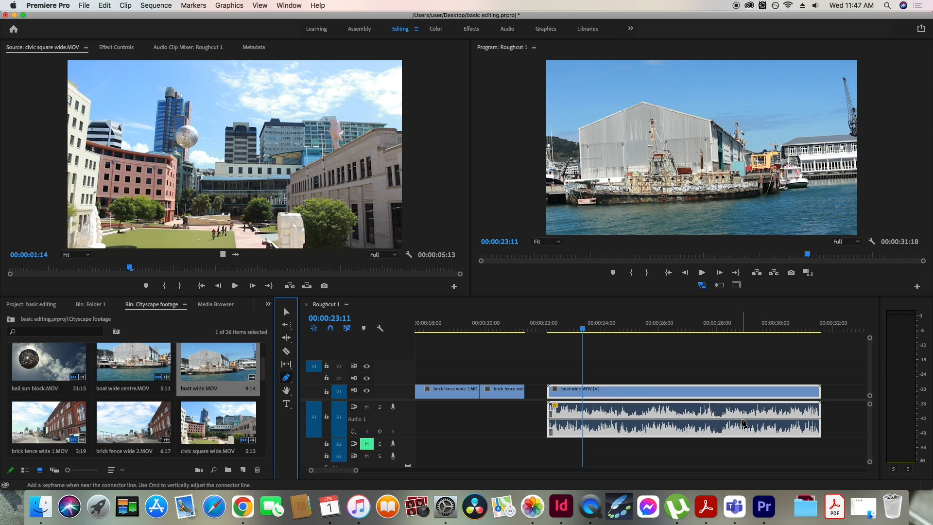
{"action": "mouse_move", "coordinate": [743, 423]}
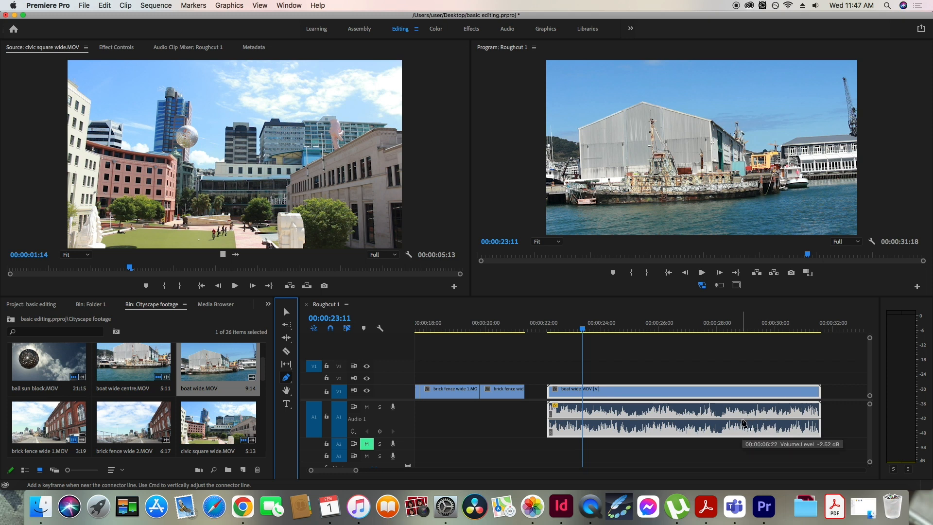
{"action": "left_click", "coordinate": [742, 418]}
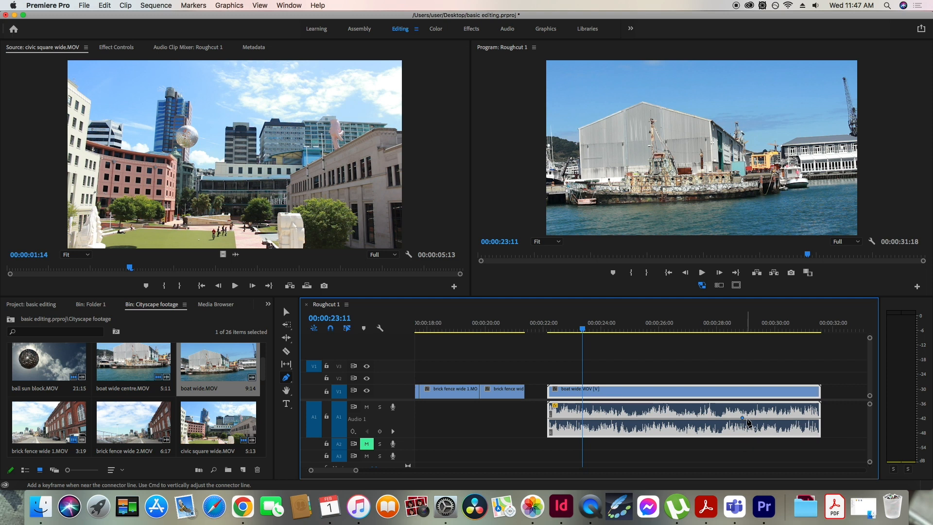
{"action": "left_click", "coordinate": [817, 418]}
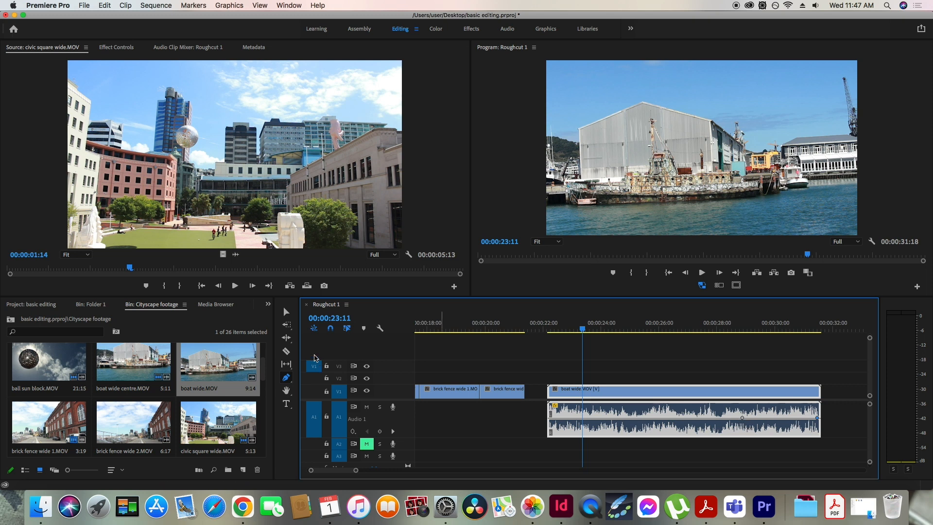
Step: Lower the last volume keyframe of the boat wide audio to -∞ dB and play back the fade-out
{"action": "left_click", "coordinate": [289, 313]}
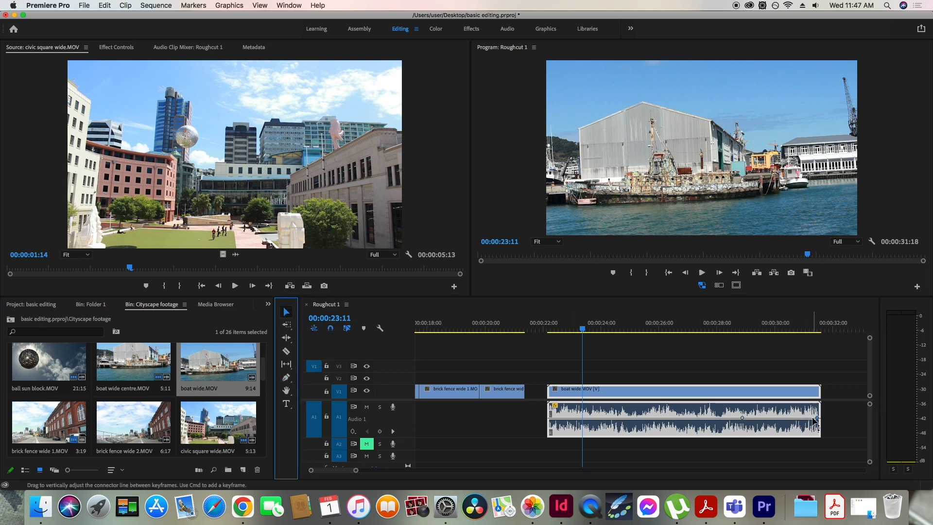
{"action": "left_click_drag", "start_coordinate": [821, 424], "coordinate": [815, 434]}
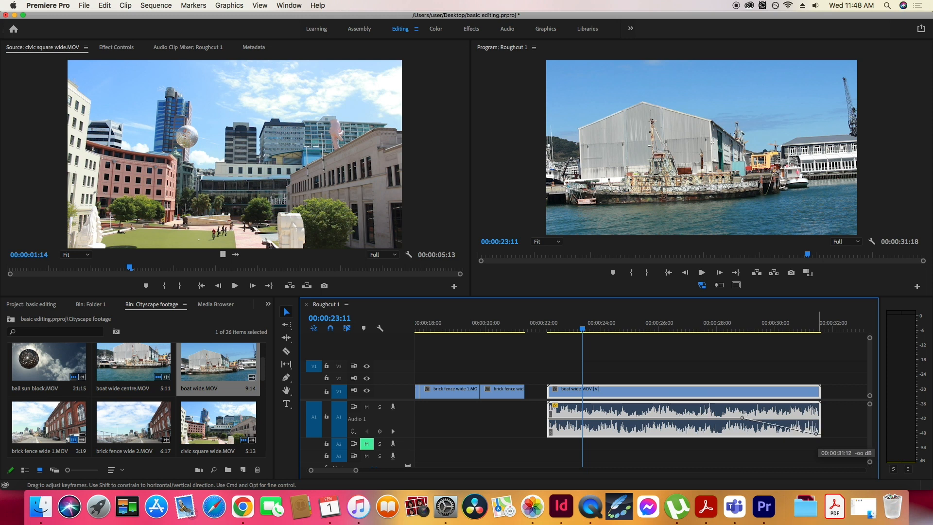
{"action": "left_click", "coordinate": [719, 329]}
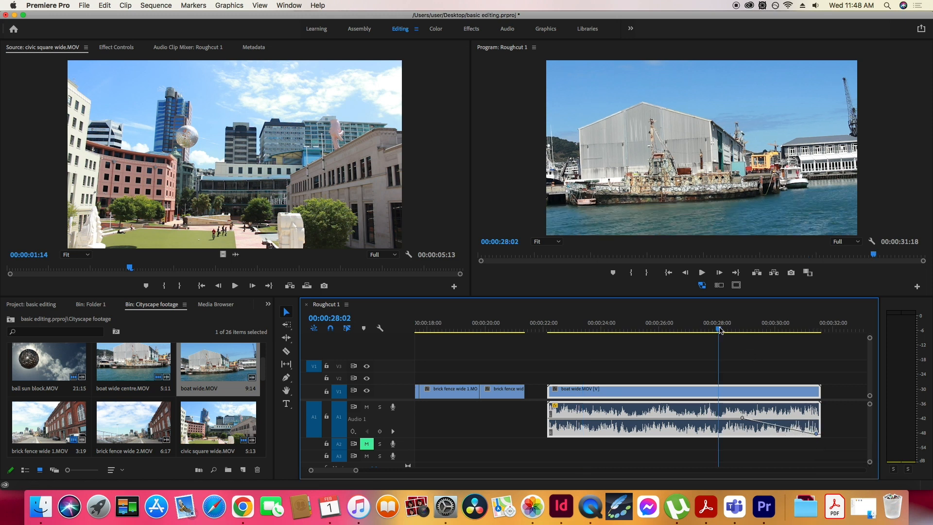
{"action": "key", "text": "space"}
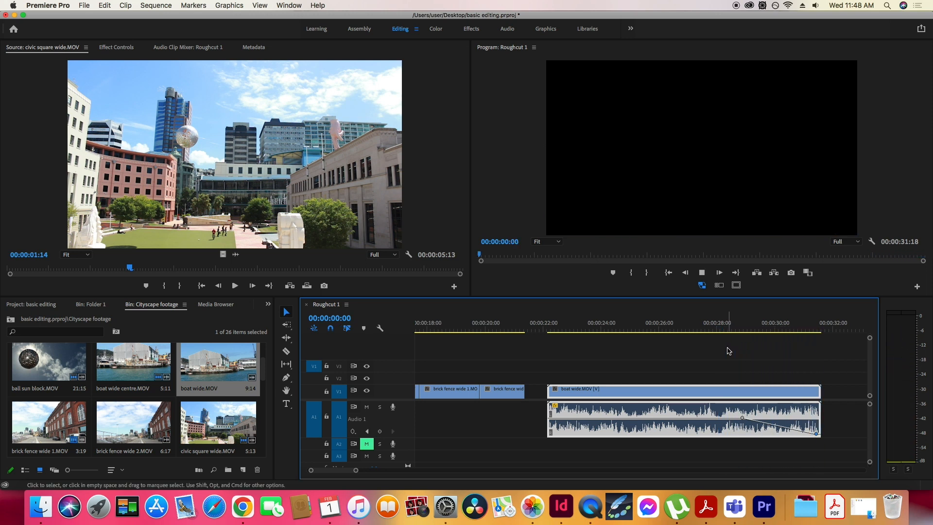
{"action": "key", "text": "space"}
{"action": "left_click", "coordinate": [748, 327]}
{"action": "key", "text": "space"}
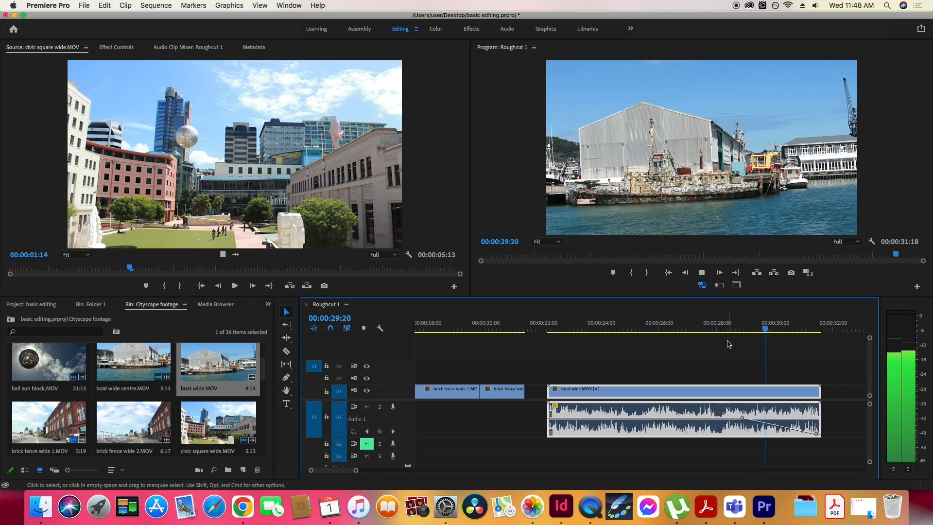
{"action": "key", "text": "space"}
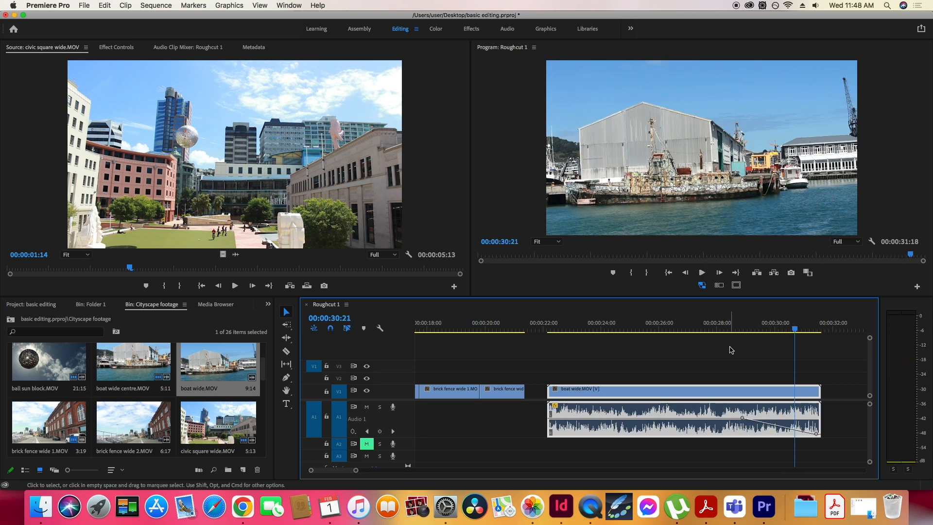
Step: Turn off linked selection in the timeline, then play the boat wide clip briefly from 00:00:25:13
{"action": "left_click", "coordinate": [664, 345]}
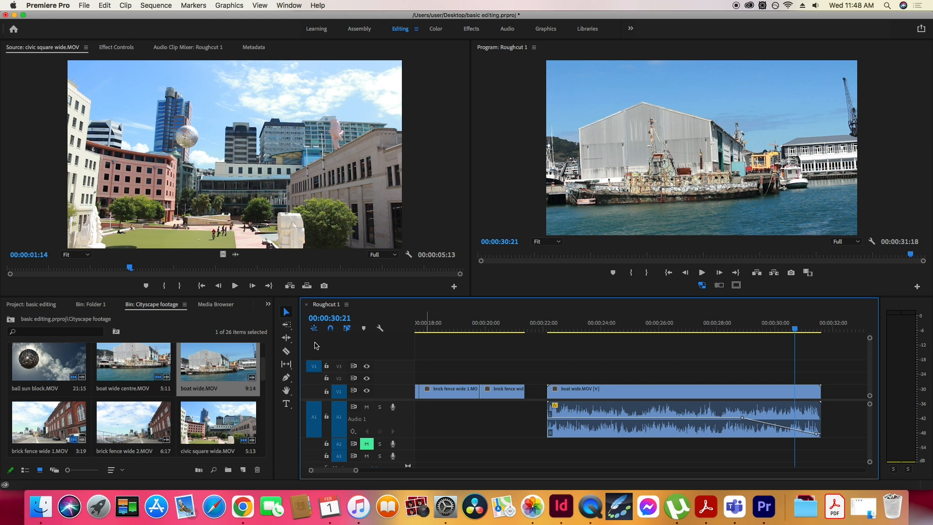
{"action": "left_click", "coordinate": [346, 329]}
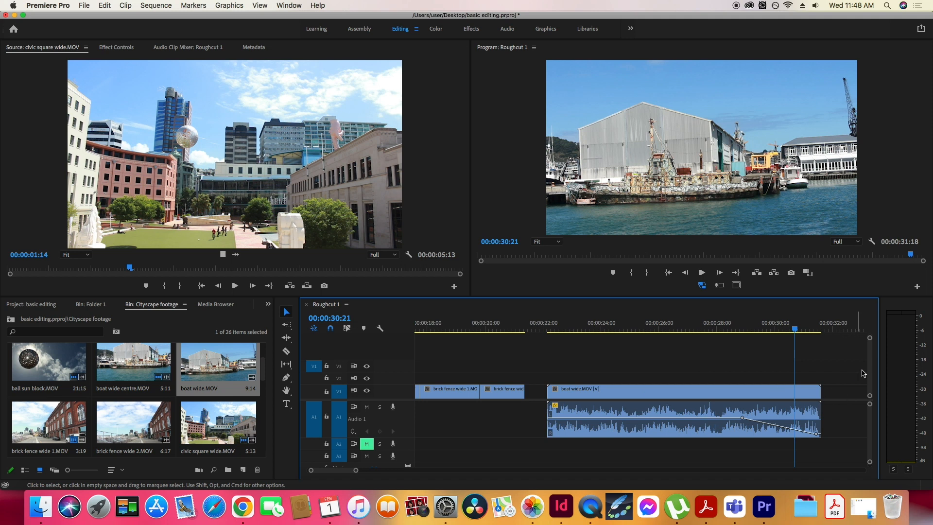
{"action": "left_click", "coordinate": [649, 328]}
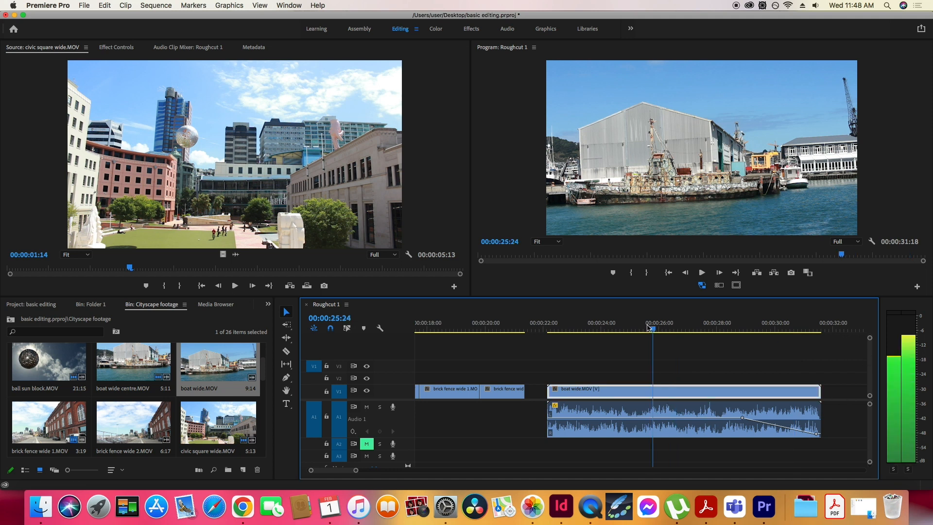
{"action": "left_click_drag", "start_coordinate": [647, 326], "coordinate": [642, 326]}
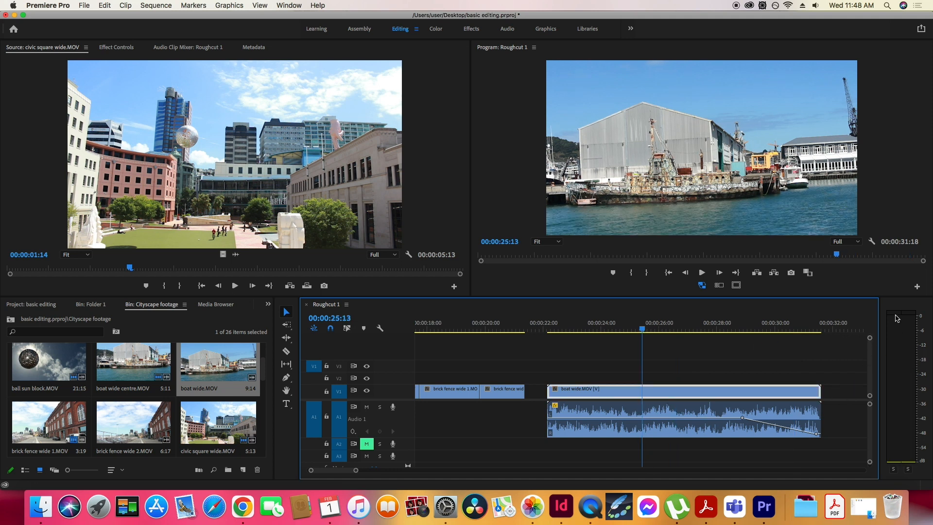
{"action": "key", "text": "space"}
{"action": "key", "text": "space"}
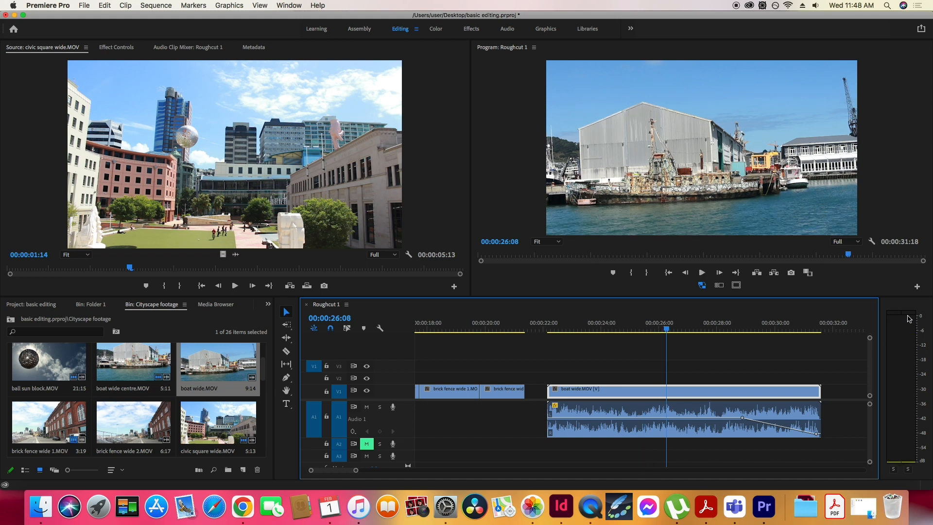
Step: Raise the boat wide audio level line about 6.9 dB and play from 00:00:25:05 to check the audio meters
{"action": "left_click_drag", "start_coordinate": [705, 418], "coordinate": [706, 413]}
{"action": "left_click", "coordinate": [635, 327]}
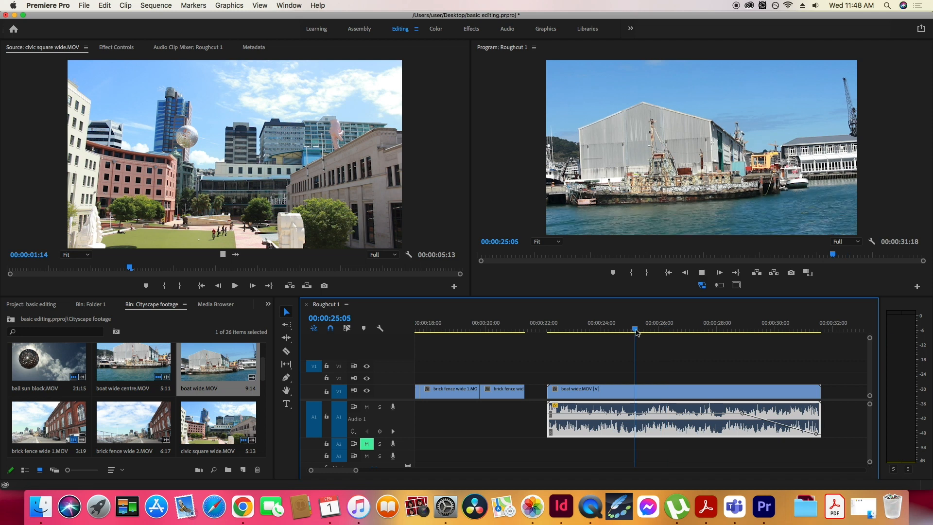
{"action": "key", "text": "space"}
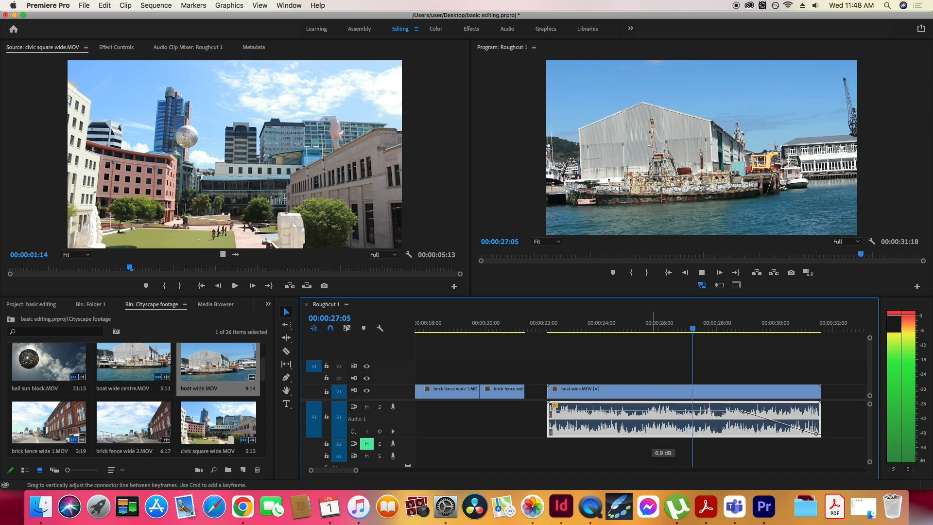
{"action": "key", "text": "space"}
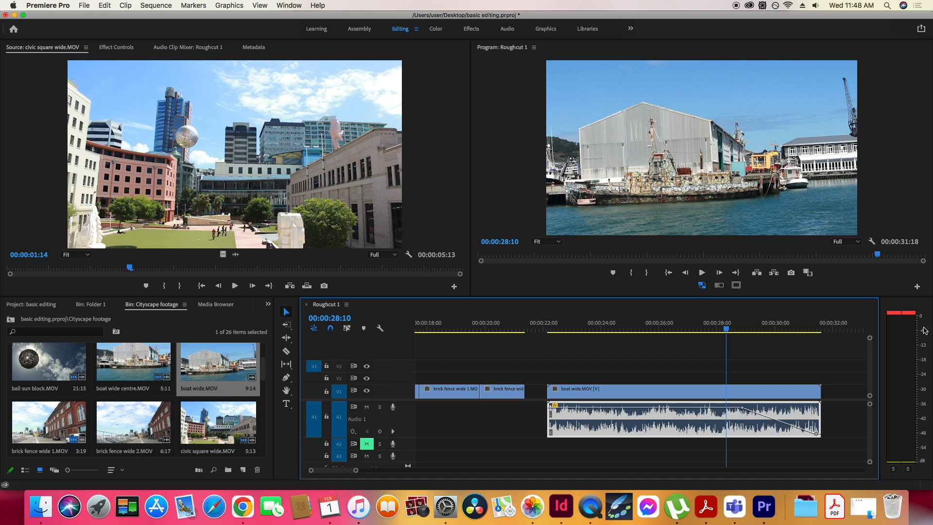
Step: Replay the start of the boat wide clip at the raised level and reset the peak indicators on the audio meters
{"action": "left_click", "coordinate": [582, 324]}
{"action": "key", "text": "space"}
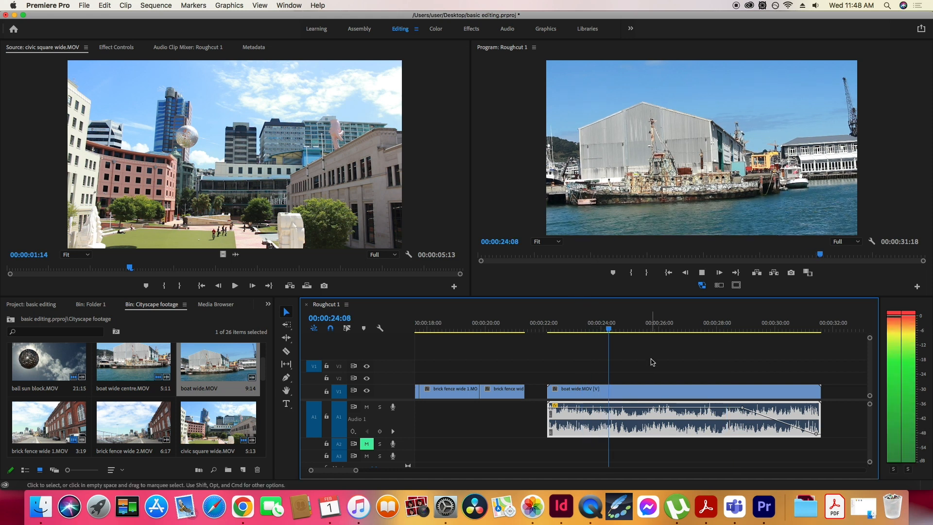
{"action": "key", "text": "space"}
{"action": "left_click", "coordinate": [895, 314]}
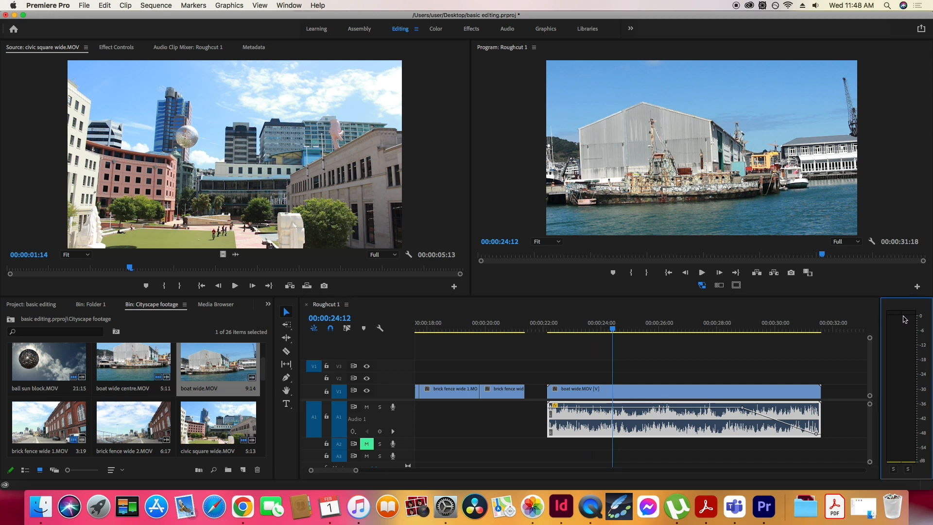
Step: Lower the boat wide audio level line back to the middle of the waveform and play it to check the meters
{"action": "left_click_drag", "start_coordinate": [648, 409], "coordinate": [648, 419]}
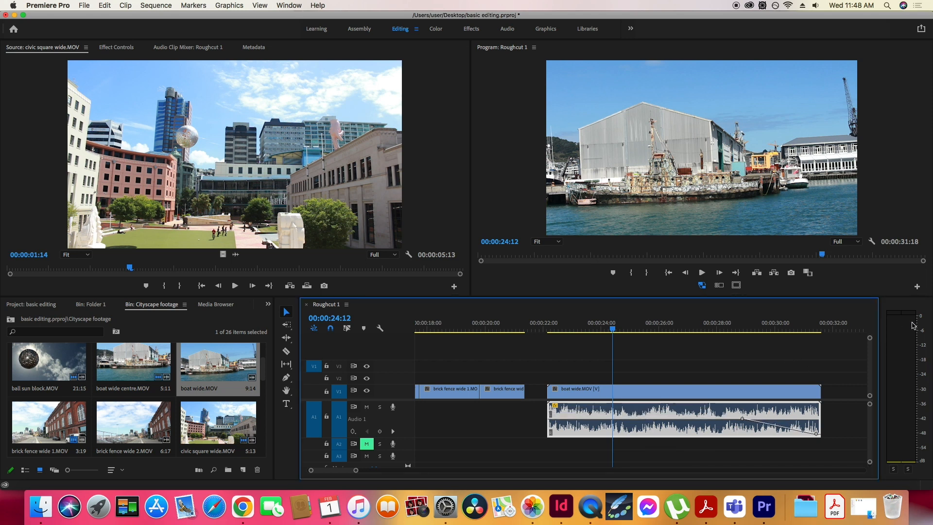
{"action": "key", "text": "space"}
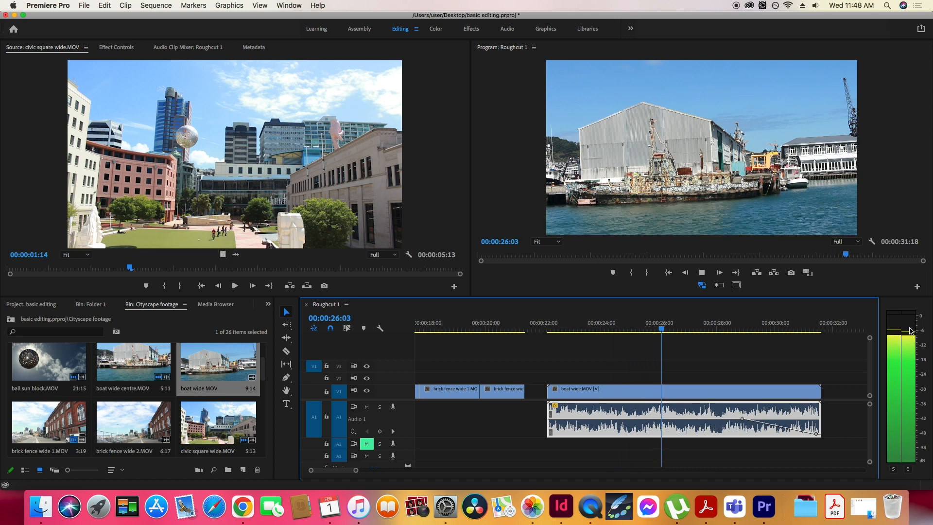
{"action": "key", "text": "space"}
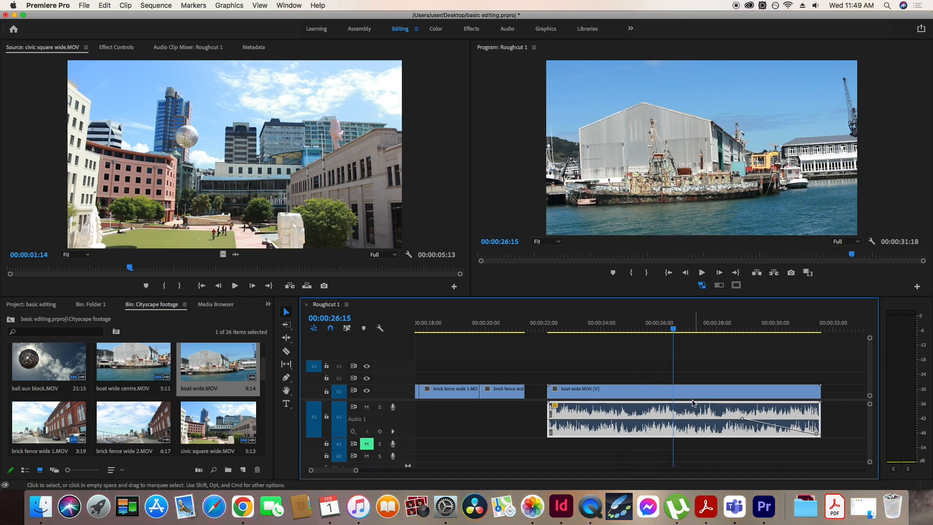
Step: Raise the boat wide audio level line again for a playback test, reset the peak indicators, and bring the line back to the middle
{"action": "left_click_drag", "start_coordinate": [682, 418], "coordinate": [682, 404]}
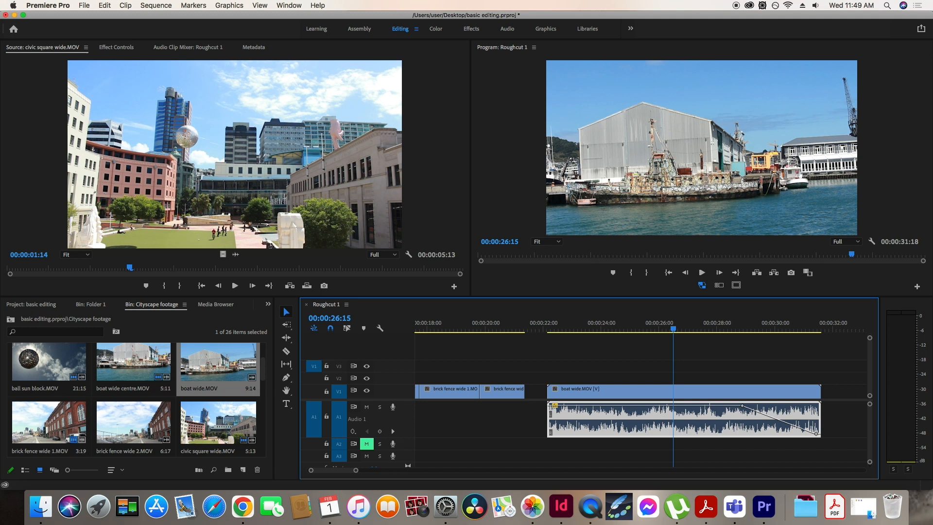
{"action": "key", "text": "space"}
{"action": "key", "text": "space"}
{"action": "left_click", "coordinate": [900, 317]}
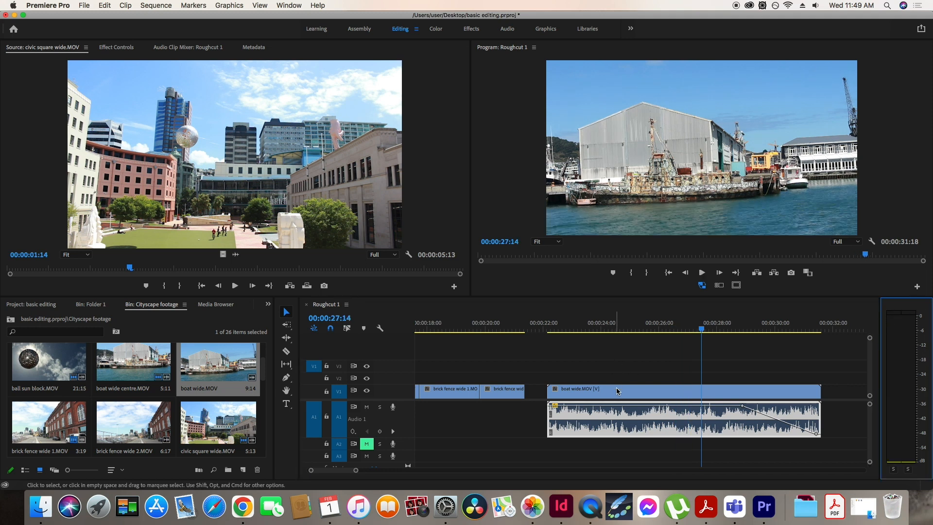
{"action": "left_click_drag", "start_coordinate": [620, 410], "coordinate": [620, 424]}
{"action": "left_click", "coordinate": [595, 370]}
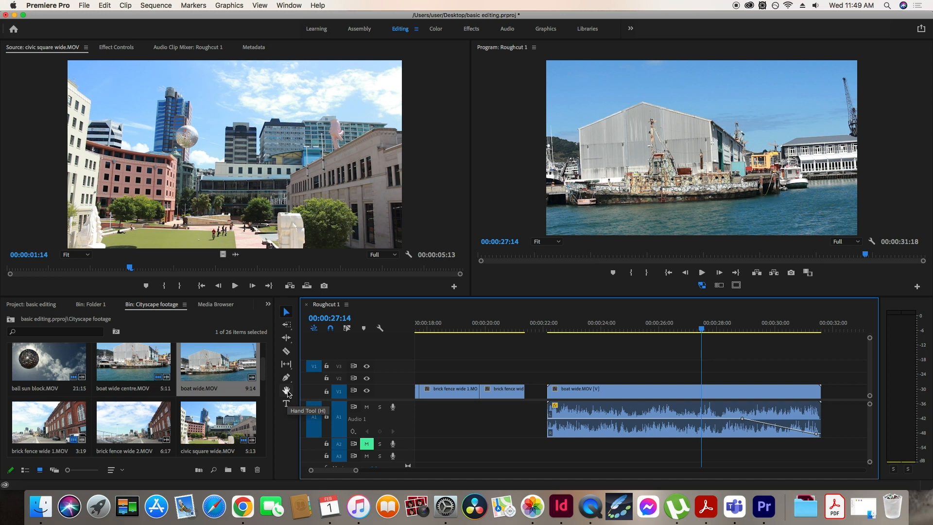
Step: Pan back and forth along the Roughcut 1 timeline with the Hand Tool at a wider zoom level
{"action": "left_click", "coordinate": [287, 392]}
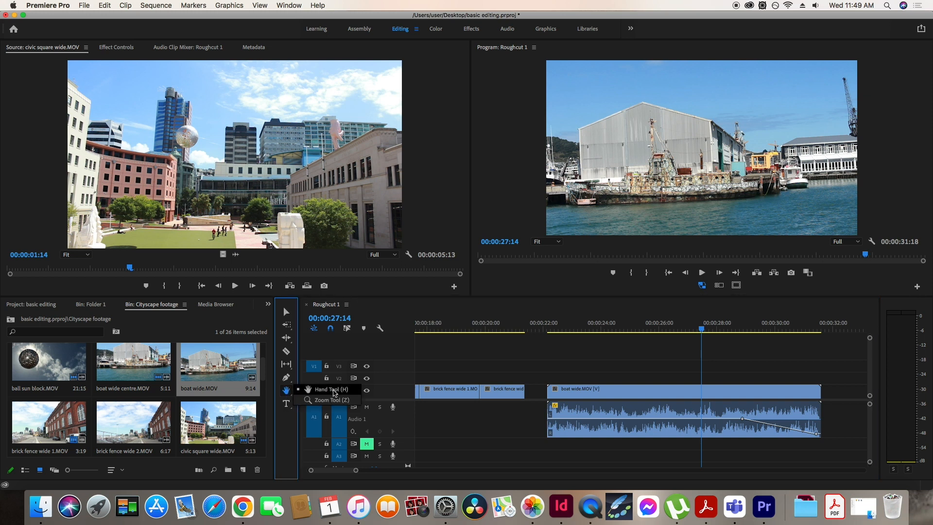
{"action": "left_click", "coordinate": [334, 389]}
{"action": "left_click_drag", "start_coordinate": [647, 389], "coordinate": [735, 371]}
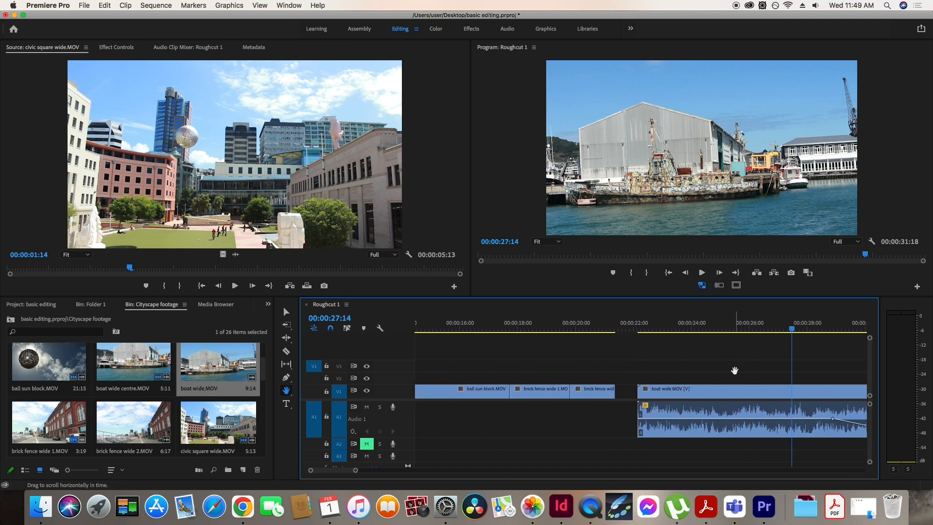
{"action": "key", "text": "minus"}
{"action": "key", "text": "minus"}
{"action": "key", "text": "equal"}
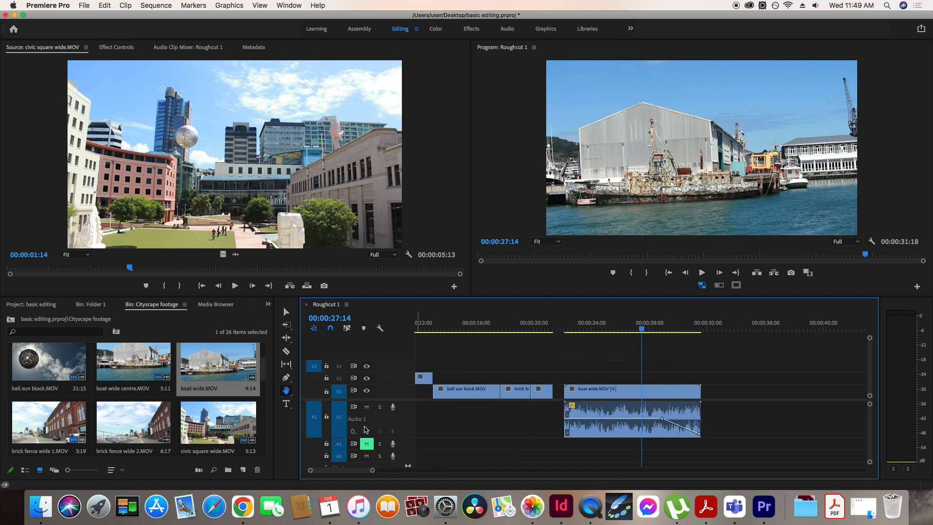
{"action": "left_click_drag", "start_coordinate": [545, 356], "coordinate": [717, 364]}
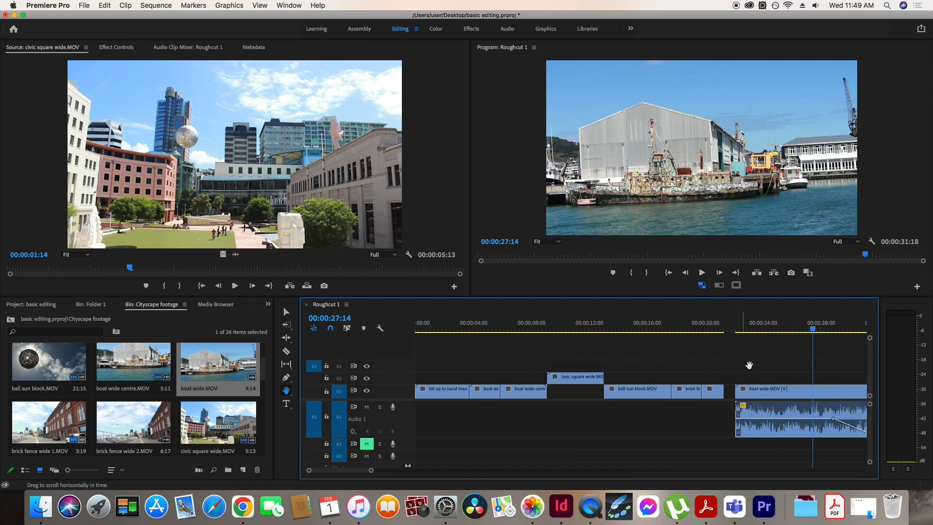
{"action": "left_click_drag", "start_coordinate": [793, 364], "coordinate": [666, 368]}
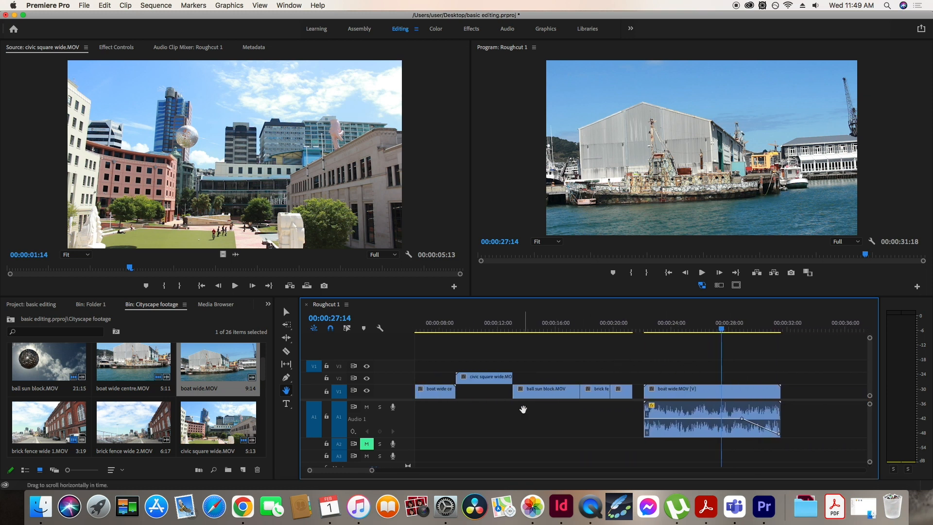
Step: Zoom the timeline in and out repeatedly around the playhead, including at 00:00:04:09 on the boat wide centre clip
{"action": "key", "text": "equal"}
{"action": "key", "text": "equal"}
{"action": "key", "text": "equal"}
{"action": "key", "text": "minus"}
{"action": "key", "text": "minus"}
{"action": "key", "text": "minus"}
{"action": "key", "text": "minus"}
{"action": "key", "text": "minus"}
{"action": "left_click_drag", "start_coordinate": [476, 338], "coordinate": [428, 335]}
{"action": "key", "text": "equal"}
{"action": "key", "text": "equal"}
{"action": "key", "text": "equal"}
{"action": "key", "text": "equal"}
{"action": "key", "text": "equal"}
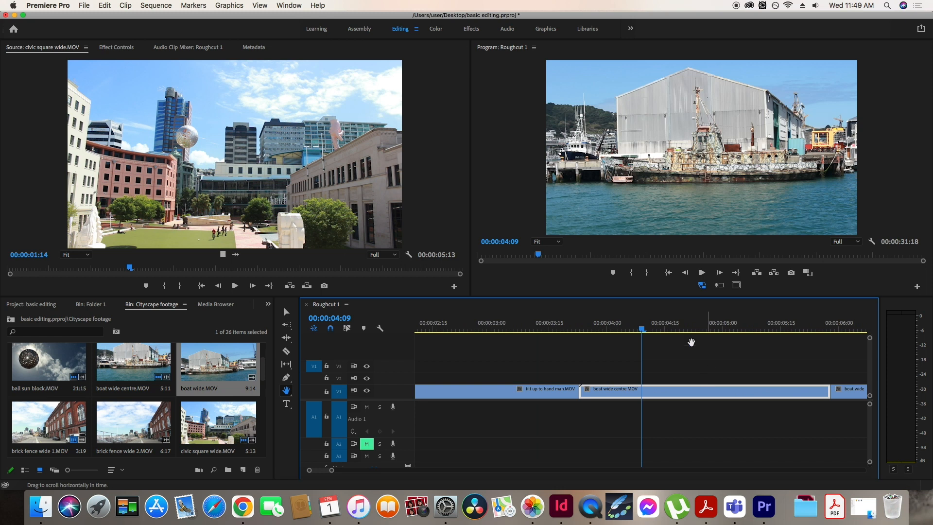
{"action": "key", "text": "minus"}
{"action": "key", "text": "minus"}
{"action": "key", "text": "minus"}
{"action": "key", "text": "minus"}
{"action": "key", "text": "minus"}
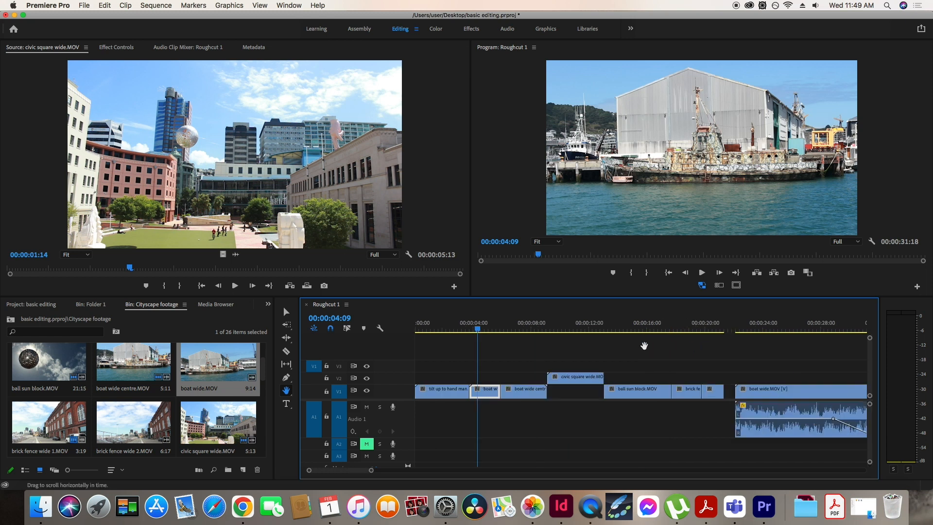
Step: Move the playhead to 00:00:10:12 on the civic square wide clip and zoom the timeline in and back out with the Zoom Tool
{"action": "left_click", "coordinate": [490, 329]}
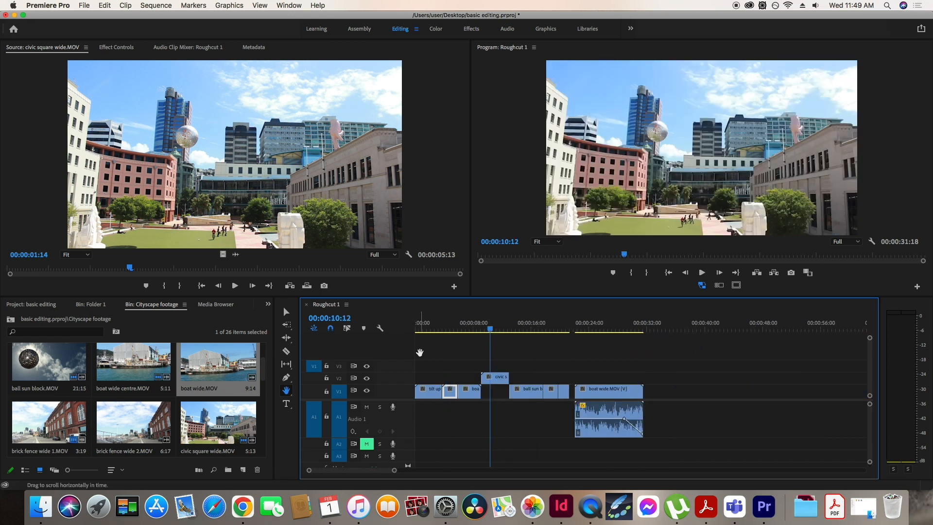
{"action": "key", "text": "equal"}
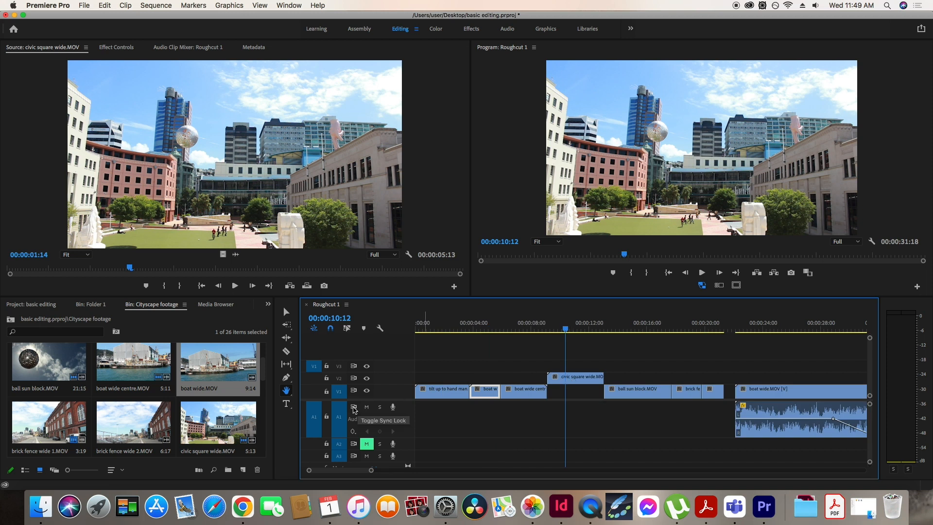
{"action": "left_click", "coordinate": [286, 390]}
{"action": "left_click", "coordinate": [332, 401]}
{"action": "left_click", "coordinate": [569, 355]}
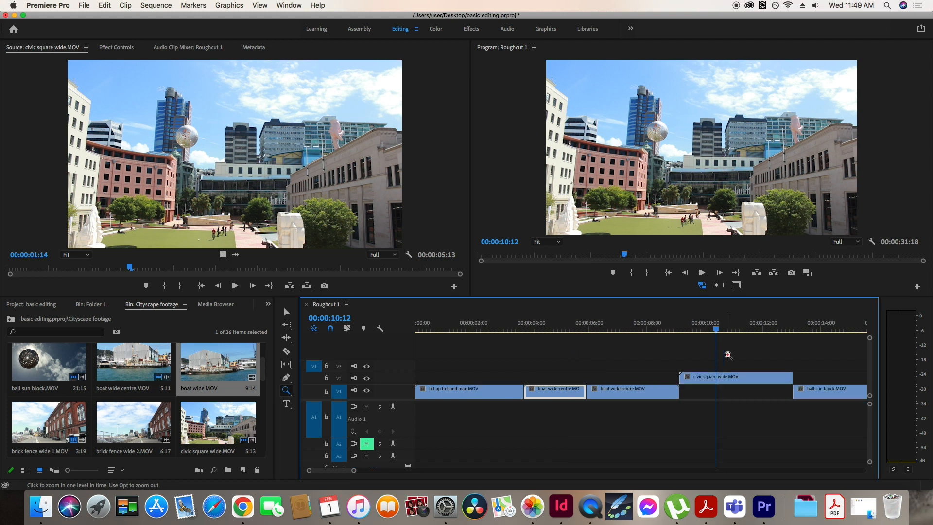
{"action": "left_click", "coordinate": [702, 352], "text": "alt"}
{"action": "left_click", "coordinate": [673, 351], "text": "alt"}
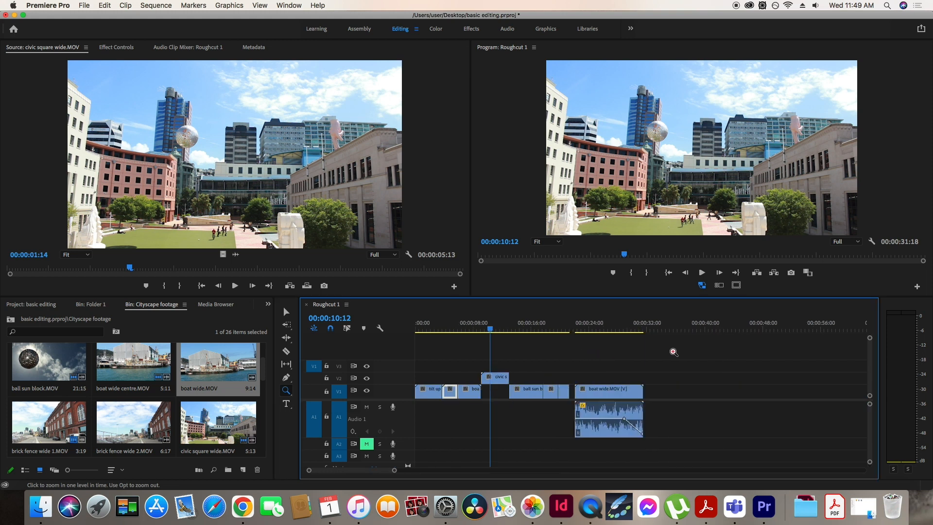
{"action": "left_click", "coordinate": [285, 311]}
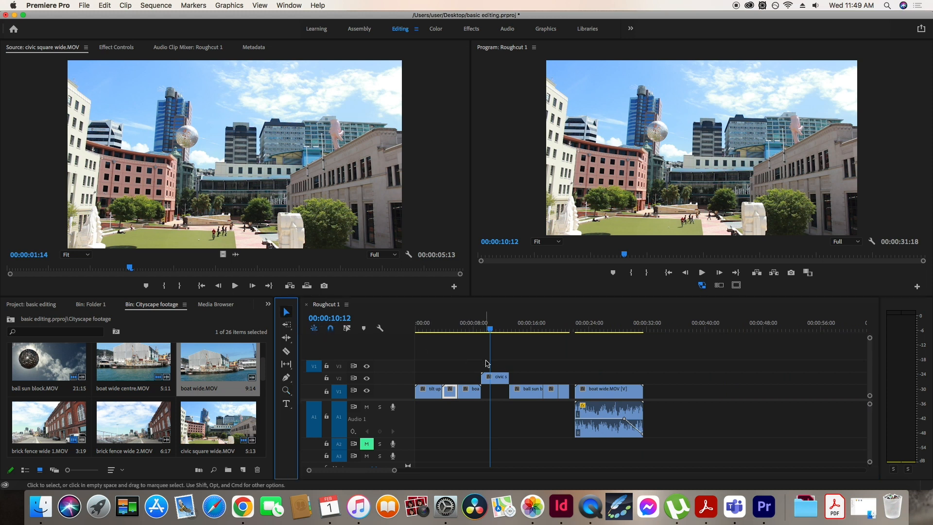
Step: Add a horizontal text title reading "Wide Shot" over the boat and warehouse shot at 00:00:07:22
{"action": "left_click", "coordinate": [286, 403]}
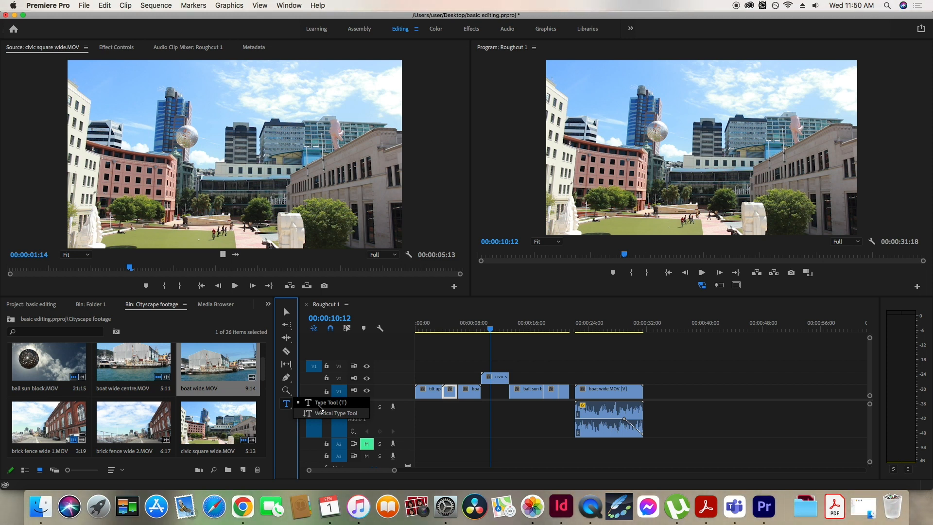
{"action": "left_click", "coordinate": [319, 404]}
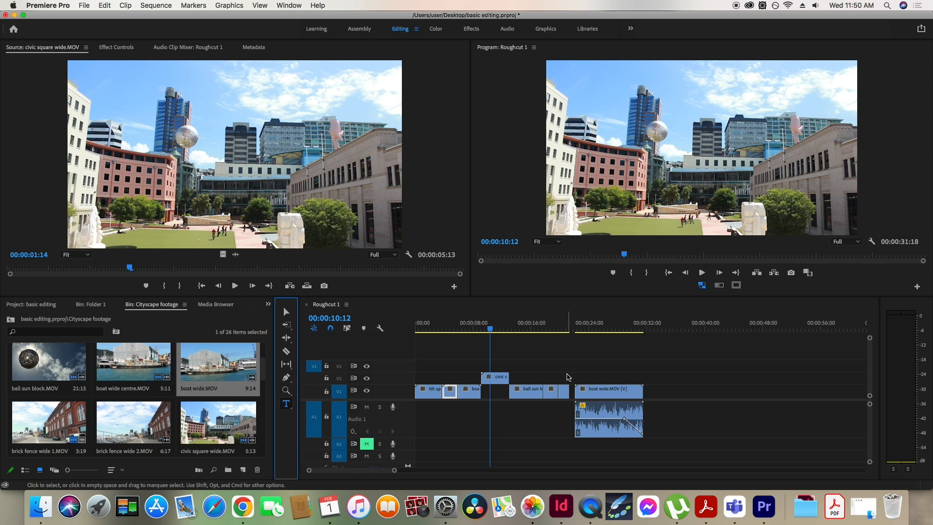
{"action": "left_click_drag", "start_coordinate": [490, 329], "coordinate": [470, 328]}
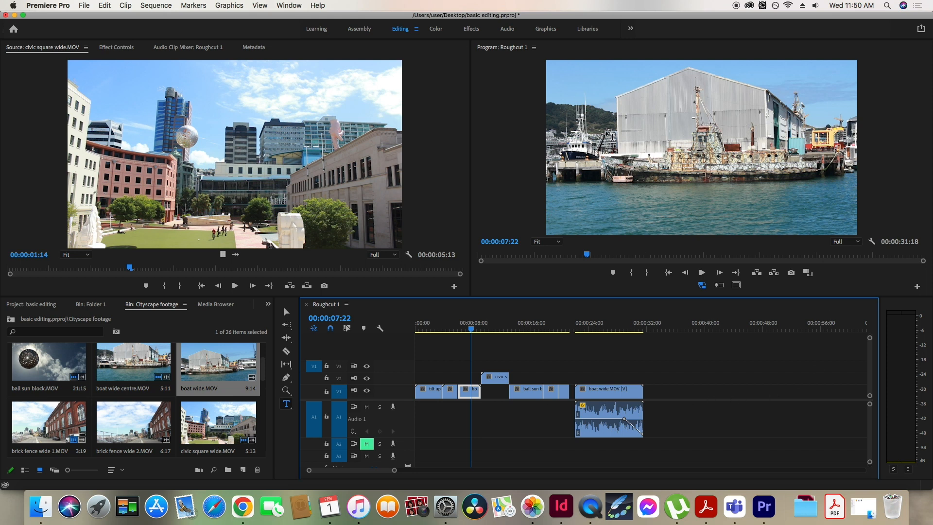
{"action": "left_click", "coordinate": [637, 137]}
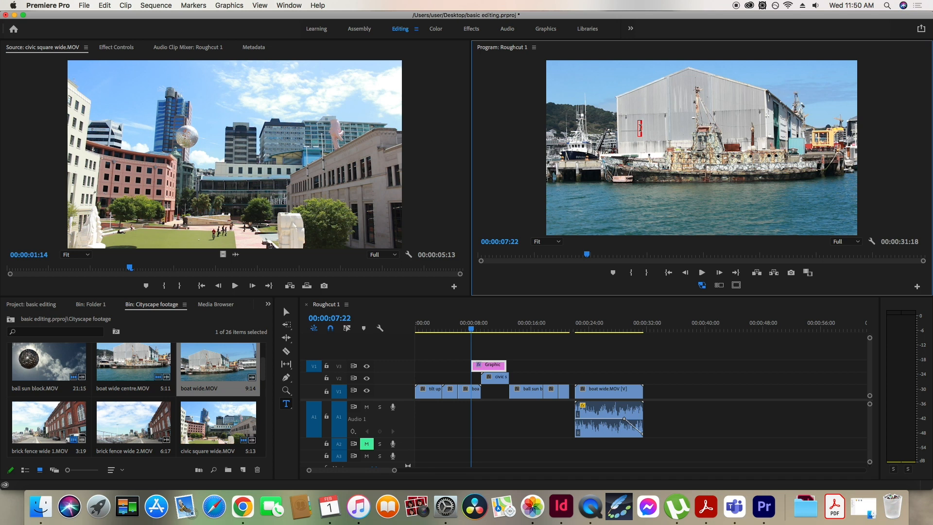
{"action": "type", "text": "Wide Shot"}
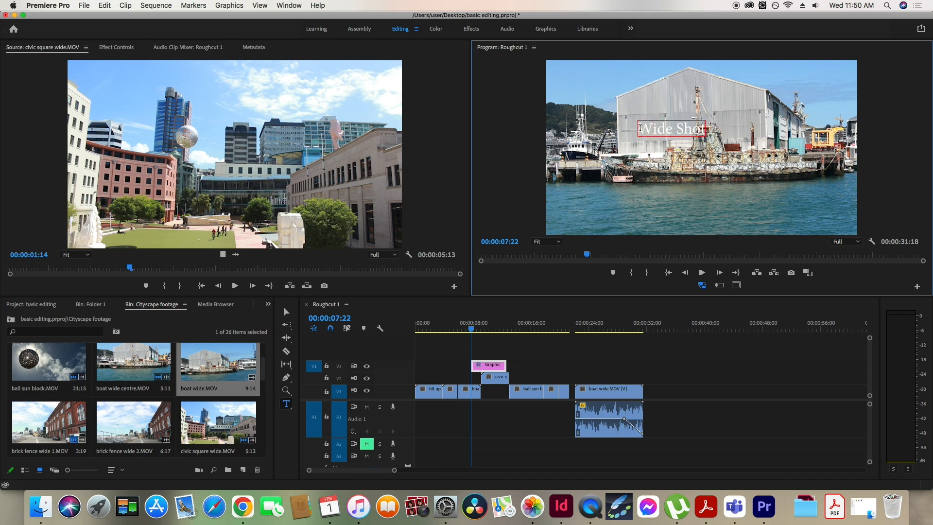
Step: Reposition the "Wide Shot" text to the lower-left corner of the video frame and preview it over the civic square clip at 00:00:09:10
{"action": "left_click", "coordinate": [286, 311]}
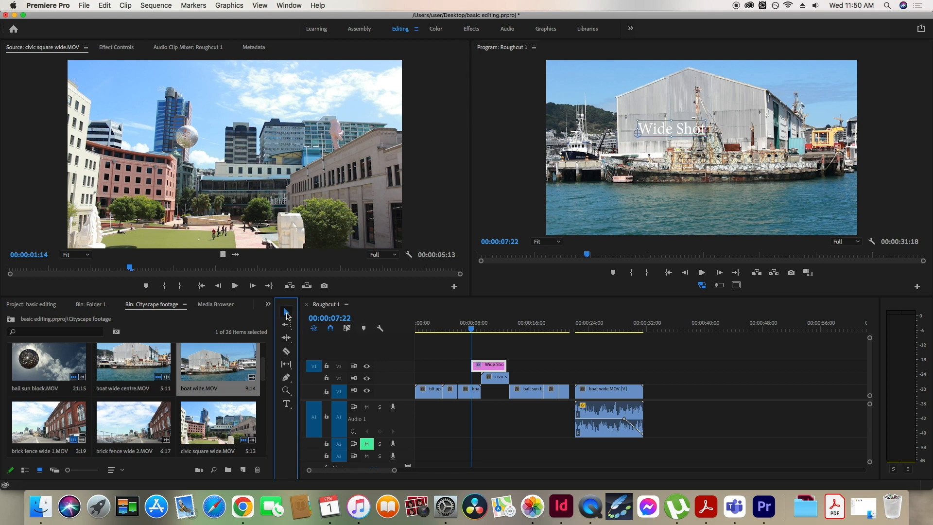
{"action": "left_click_drag", "start_coordinate": [693, 132], "coordinate": [592, 231]}
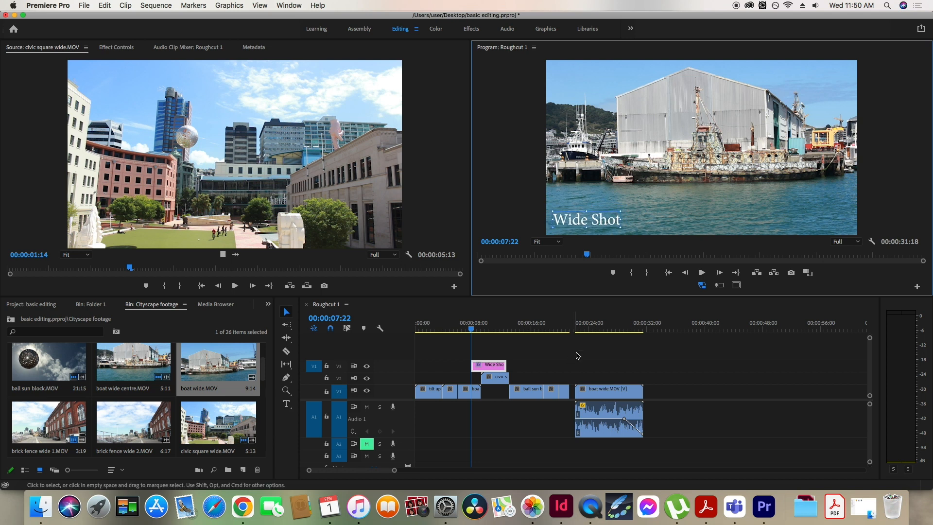
{"action": "left_click_drag", "start_coordinate": [471, 329], "coordinate": [483, 329]}
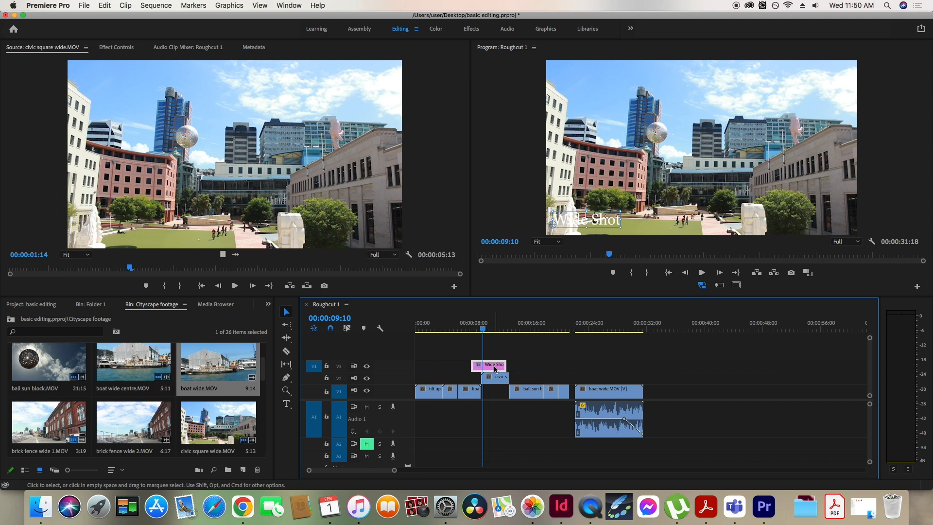
Step: Move the Wide Shot title clip to V2 above the boat wide clip and extend it to that clip's end
{"action": "left_click_drag", "start_coordinate": [495, 369], "coordinate": [602, 376]}
{"action": "left_click_drag", "start_coordinate": [588, 328], "coordinate": [596, 328]}
{"action": "left_click_drag", "start_coordinate": [610, 376], "coordinate": [641, 379]}
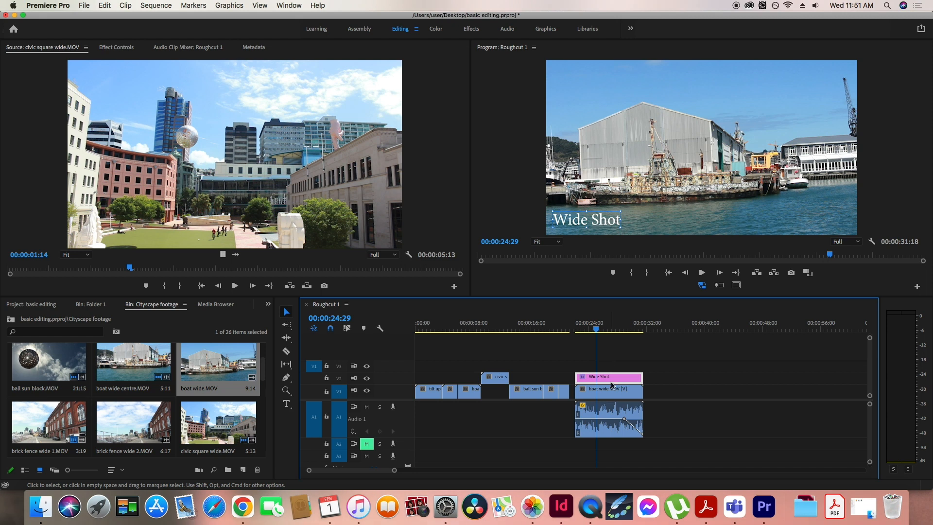
{"action": "mouse_move", "coordinate": [610, 382]}
{"action": "left_mouse_down"}
{"action": "mouse_move", "coordinate": [449, 369]}
{"action": "mouse_move", "coordinate": [604, 376]}
{"action": "left_mouse_up"}
Step: Mute the Audio 1 track and play the titled boat wide clip from its start at 00:00:22:04
{"action": "left_click", "coordinate": [584, 330]}
{"action": "left_click_drag", "start_coordinate": [583, 330], "coordinate": [583, 330]}
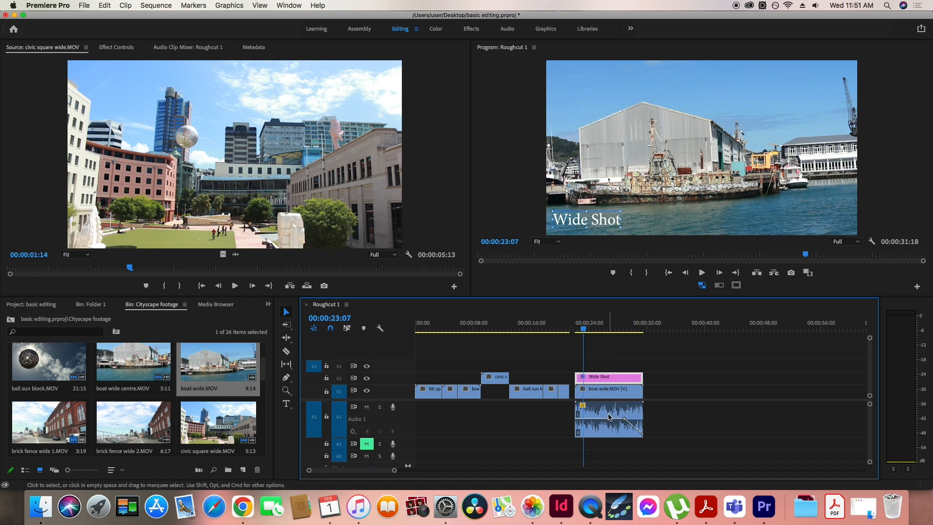
{"action": "left_click", "coordinate": [366, 407]}
{"action": "left_click", "coordinate": [569, 338]}
{"action": "key", "text": "space"}
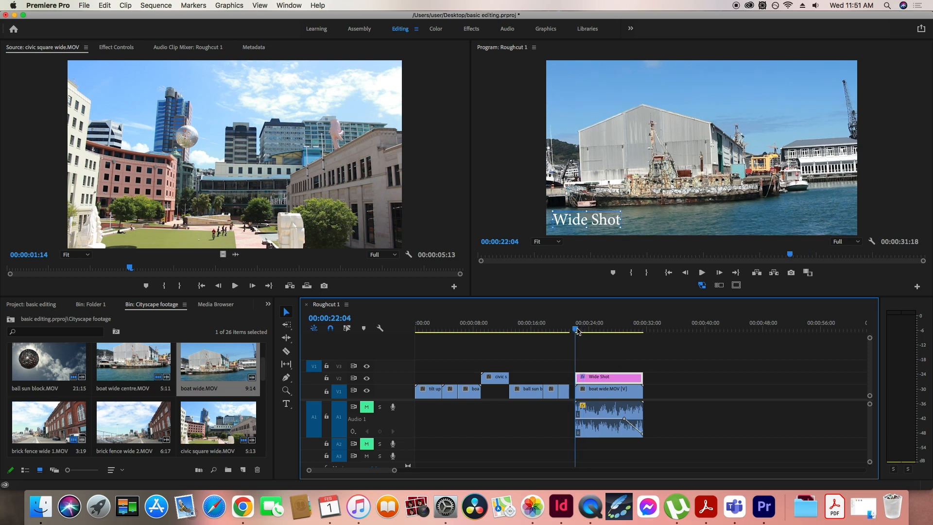